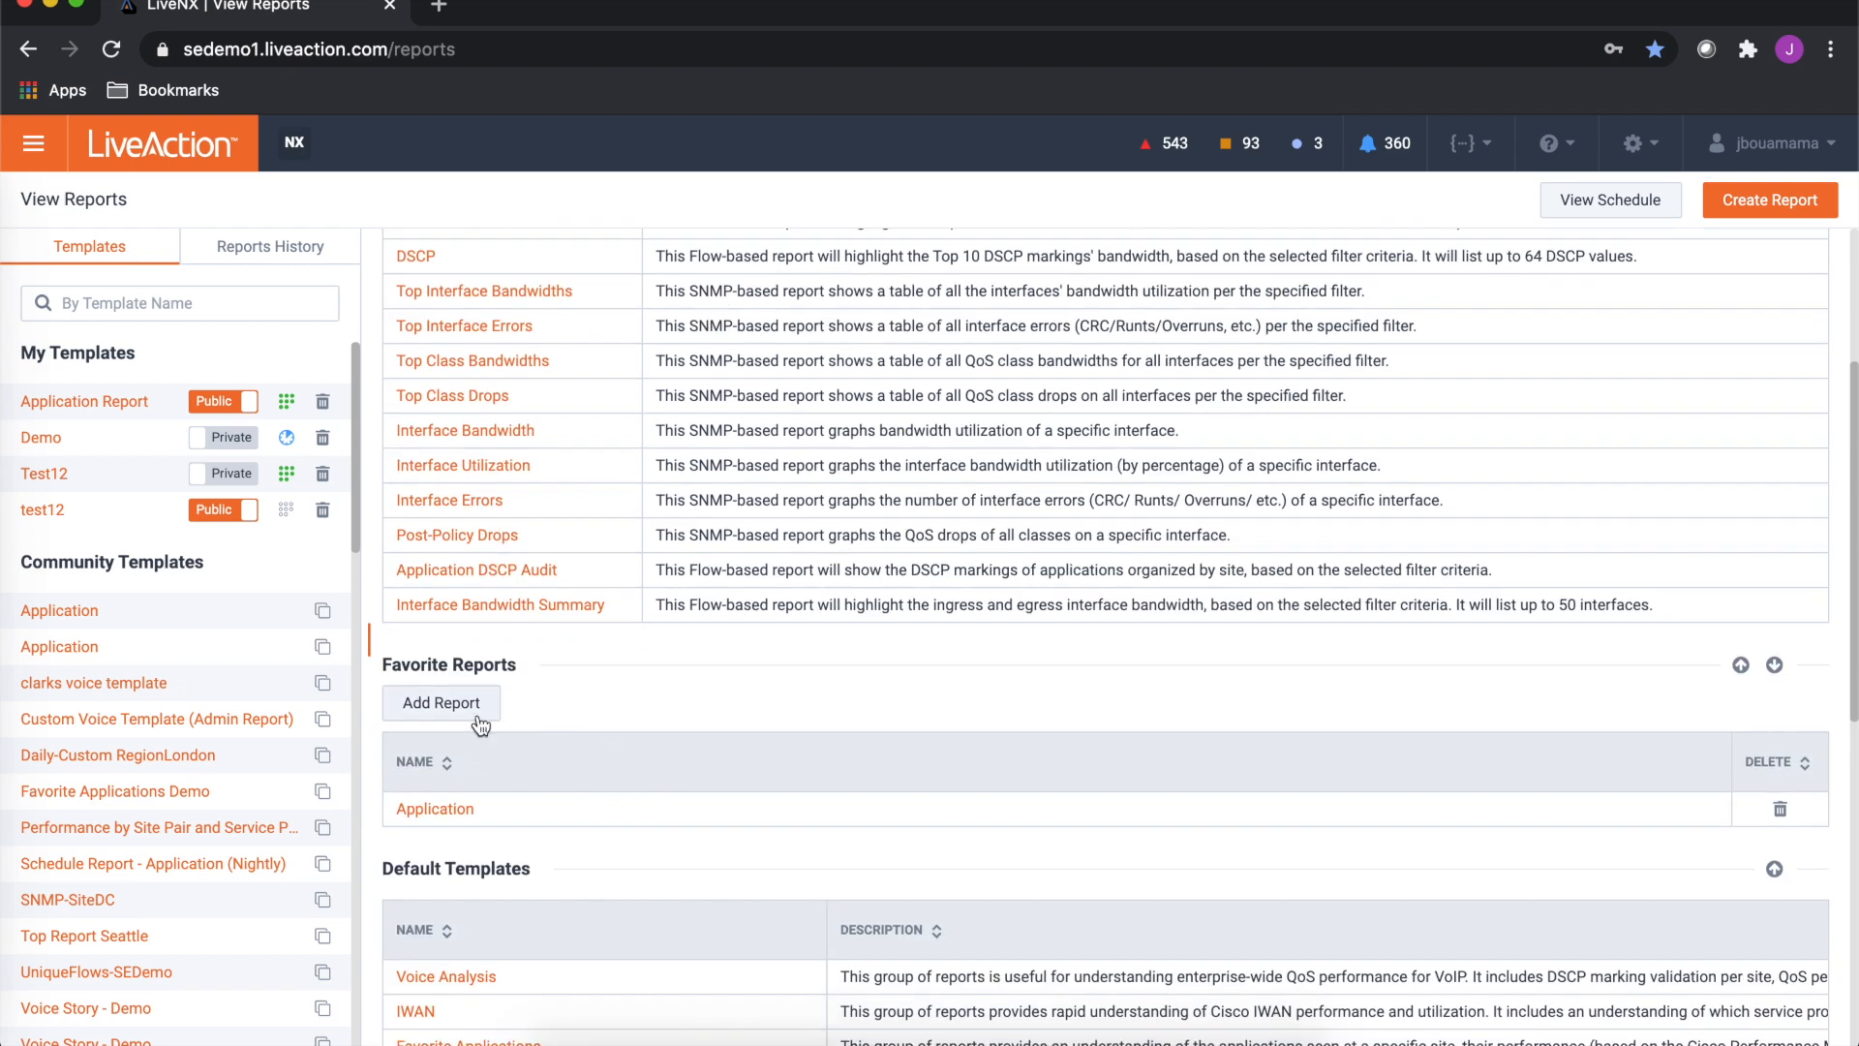
# - Start creating a new report and enter test12 as the report group name
pyautogui.scroll(-4, 538, 772)
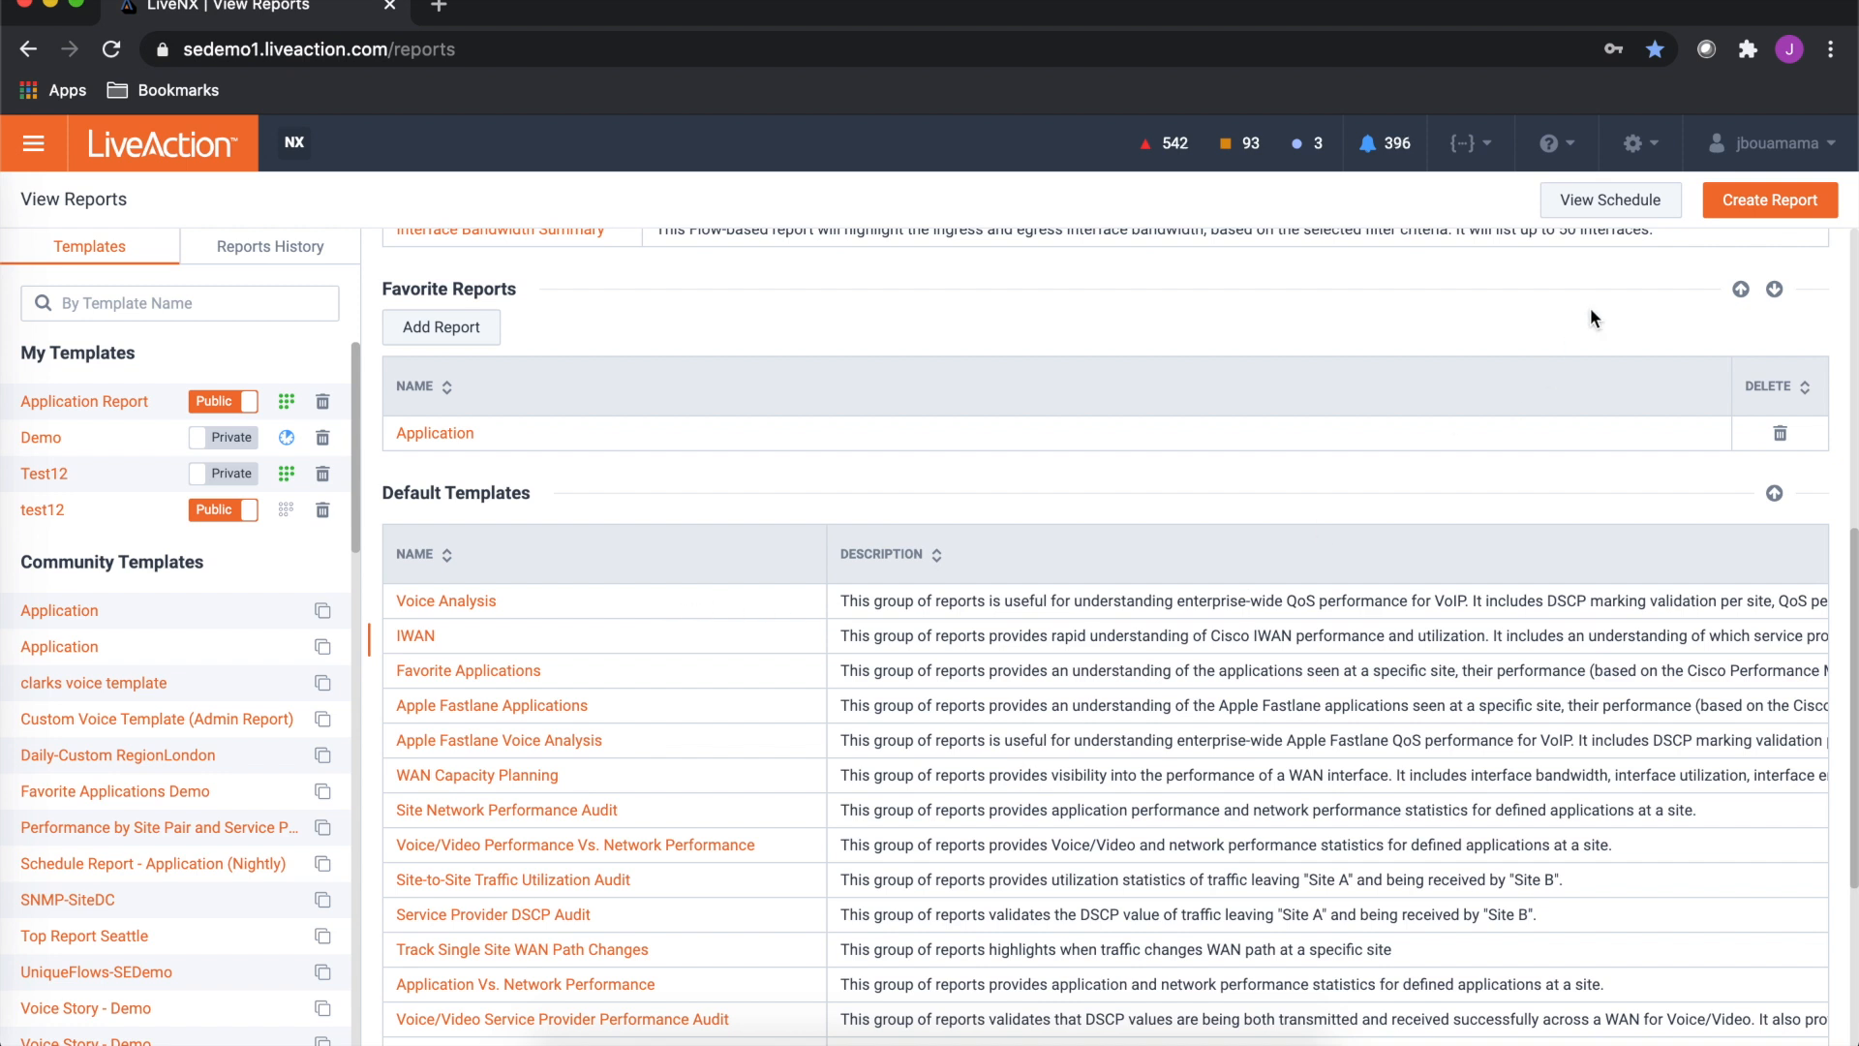
pyautogui.click(1746, 220)
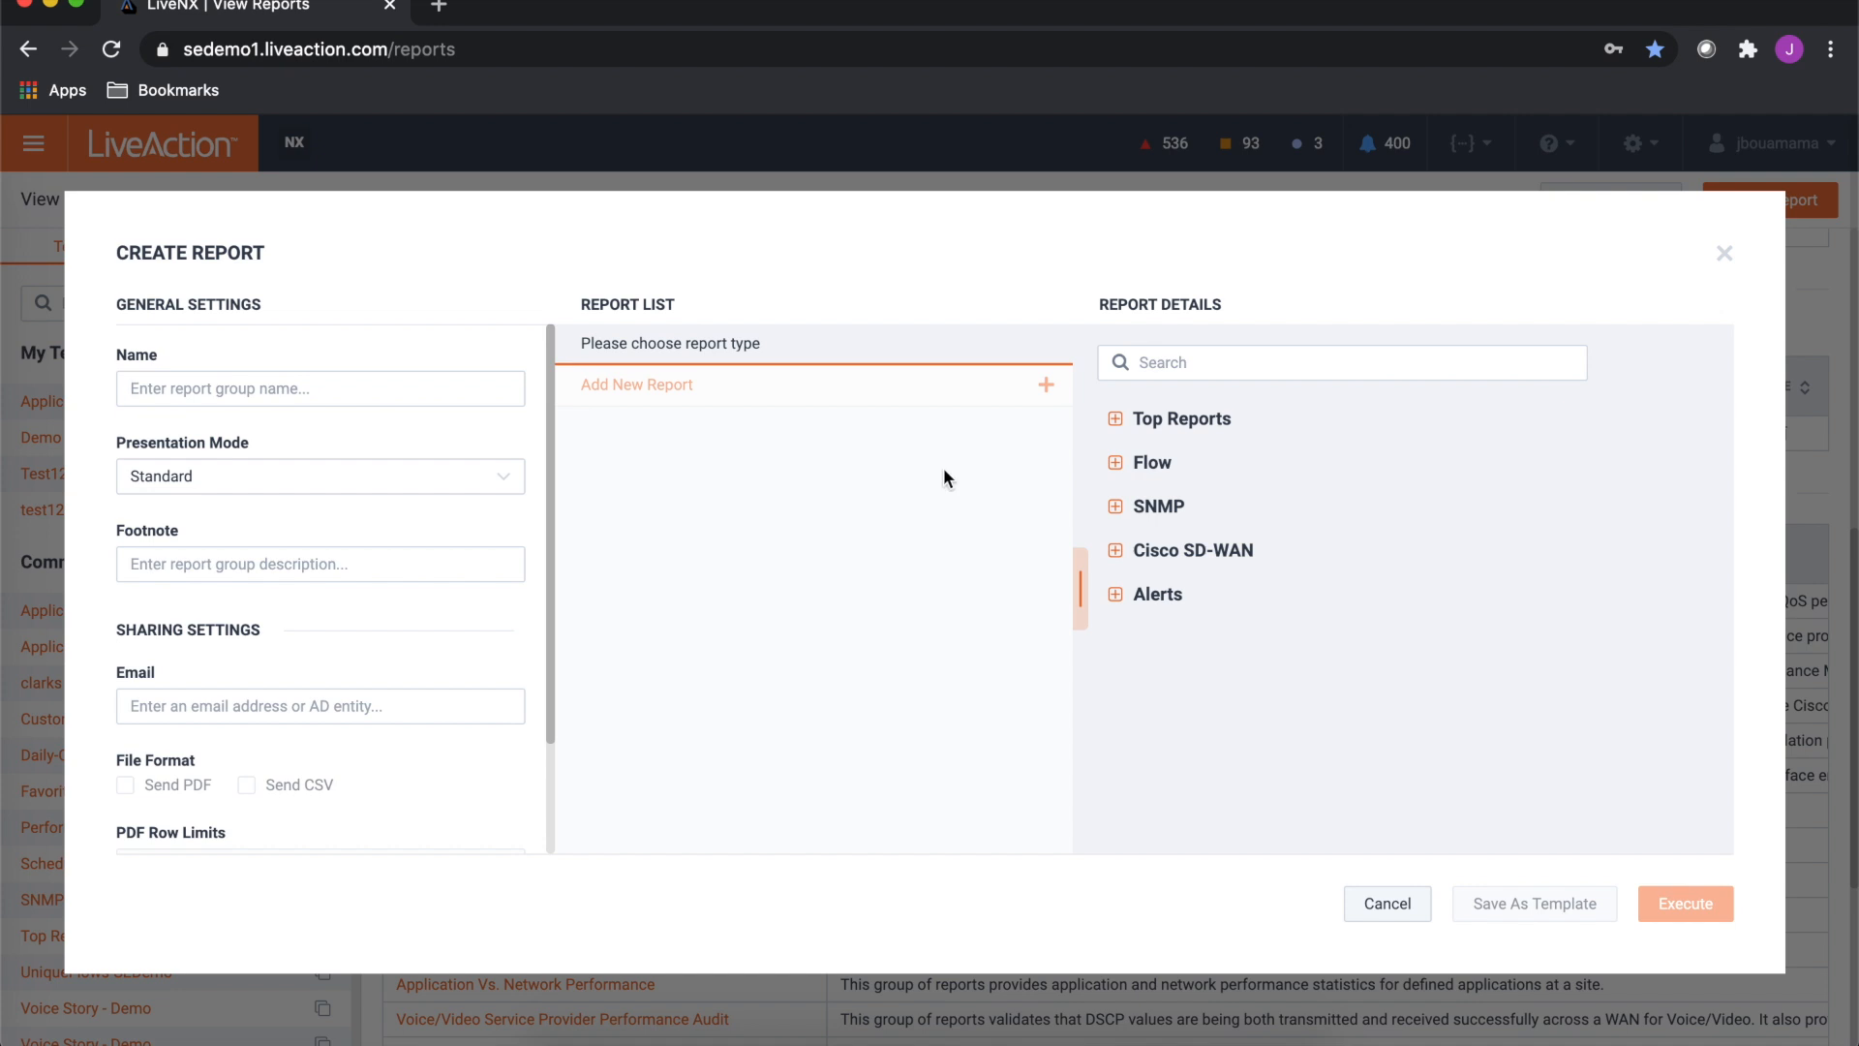
pyautogui.click(152, 397)
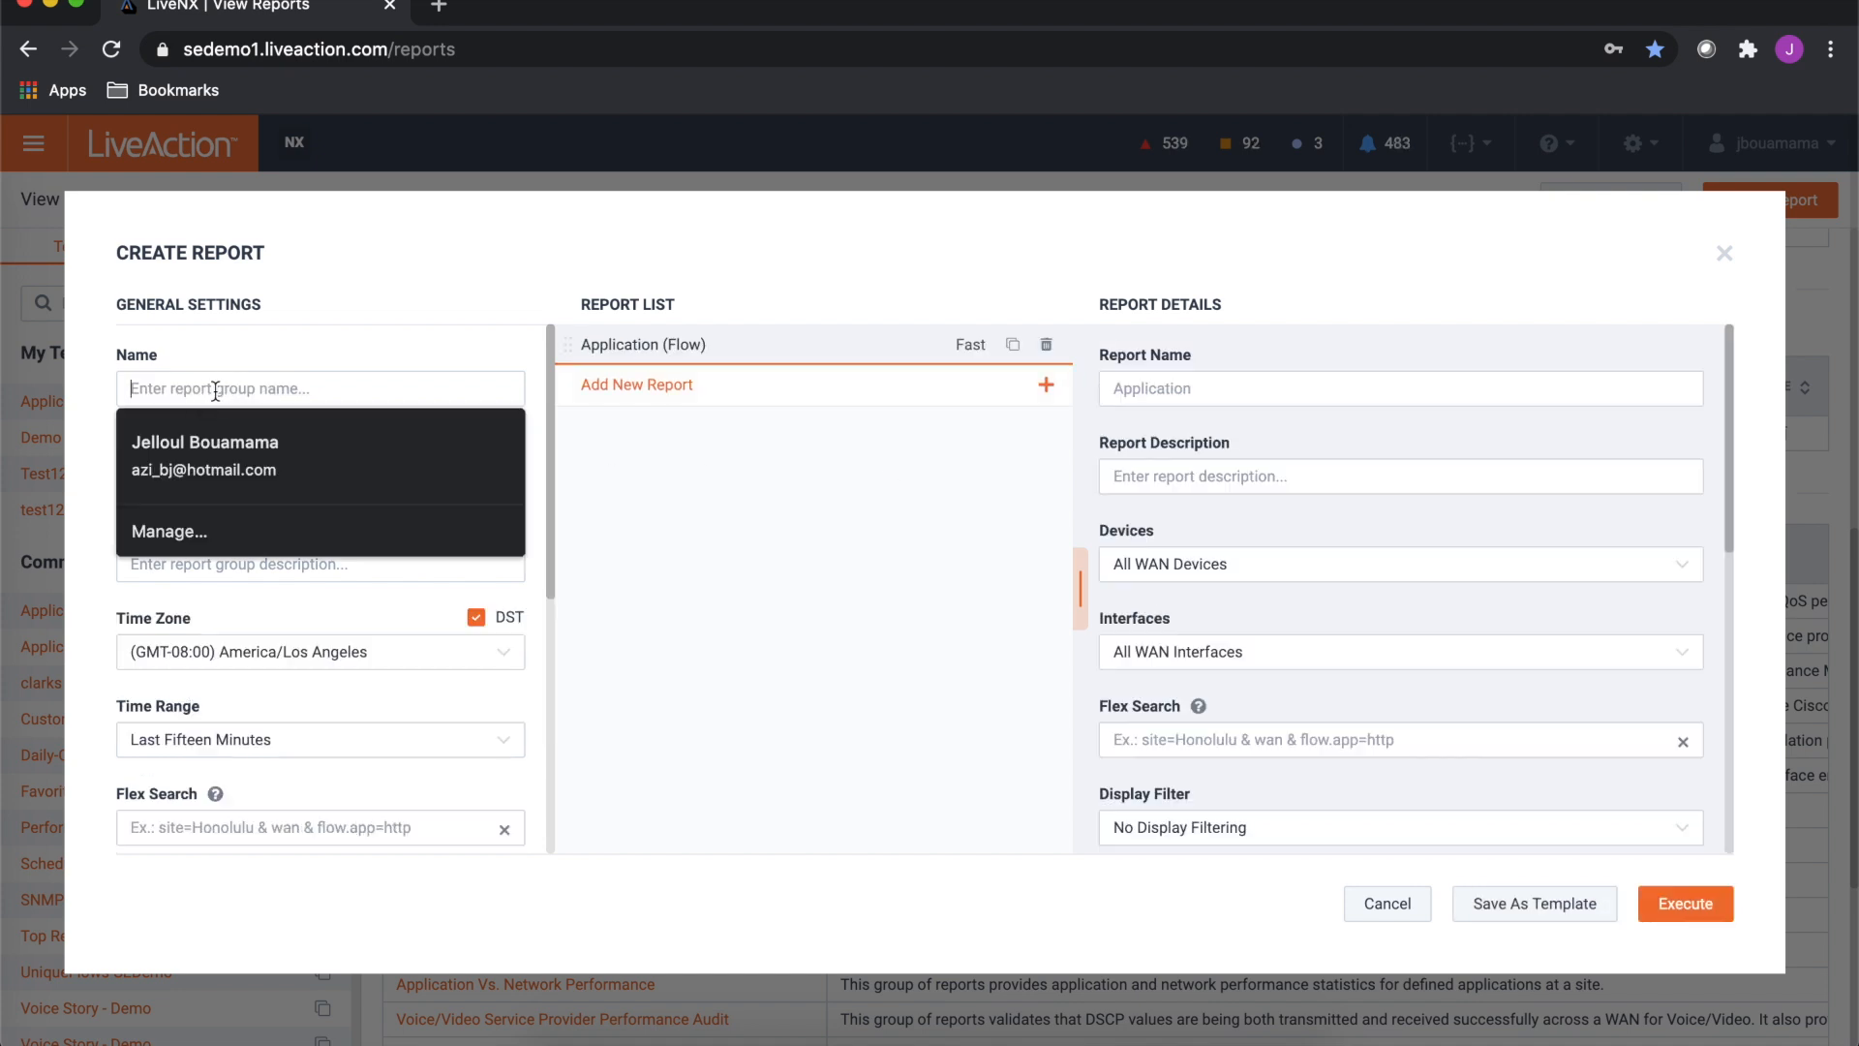
pyautogui.write('test12')
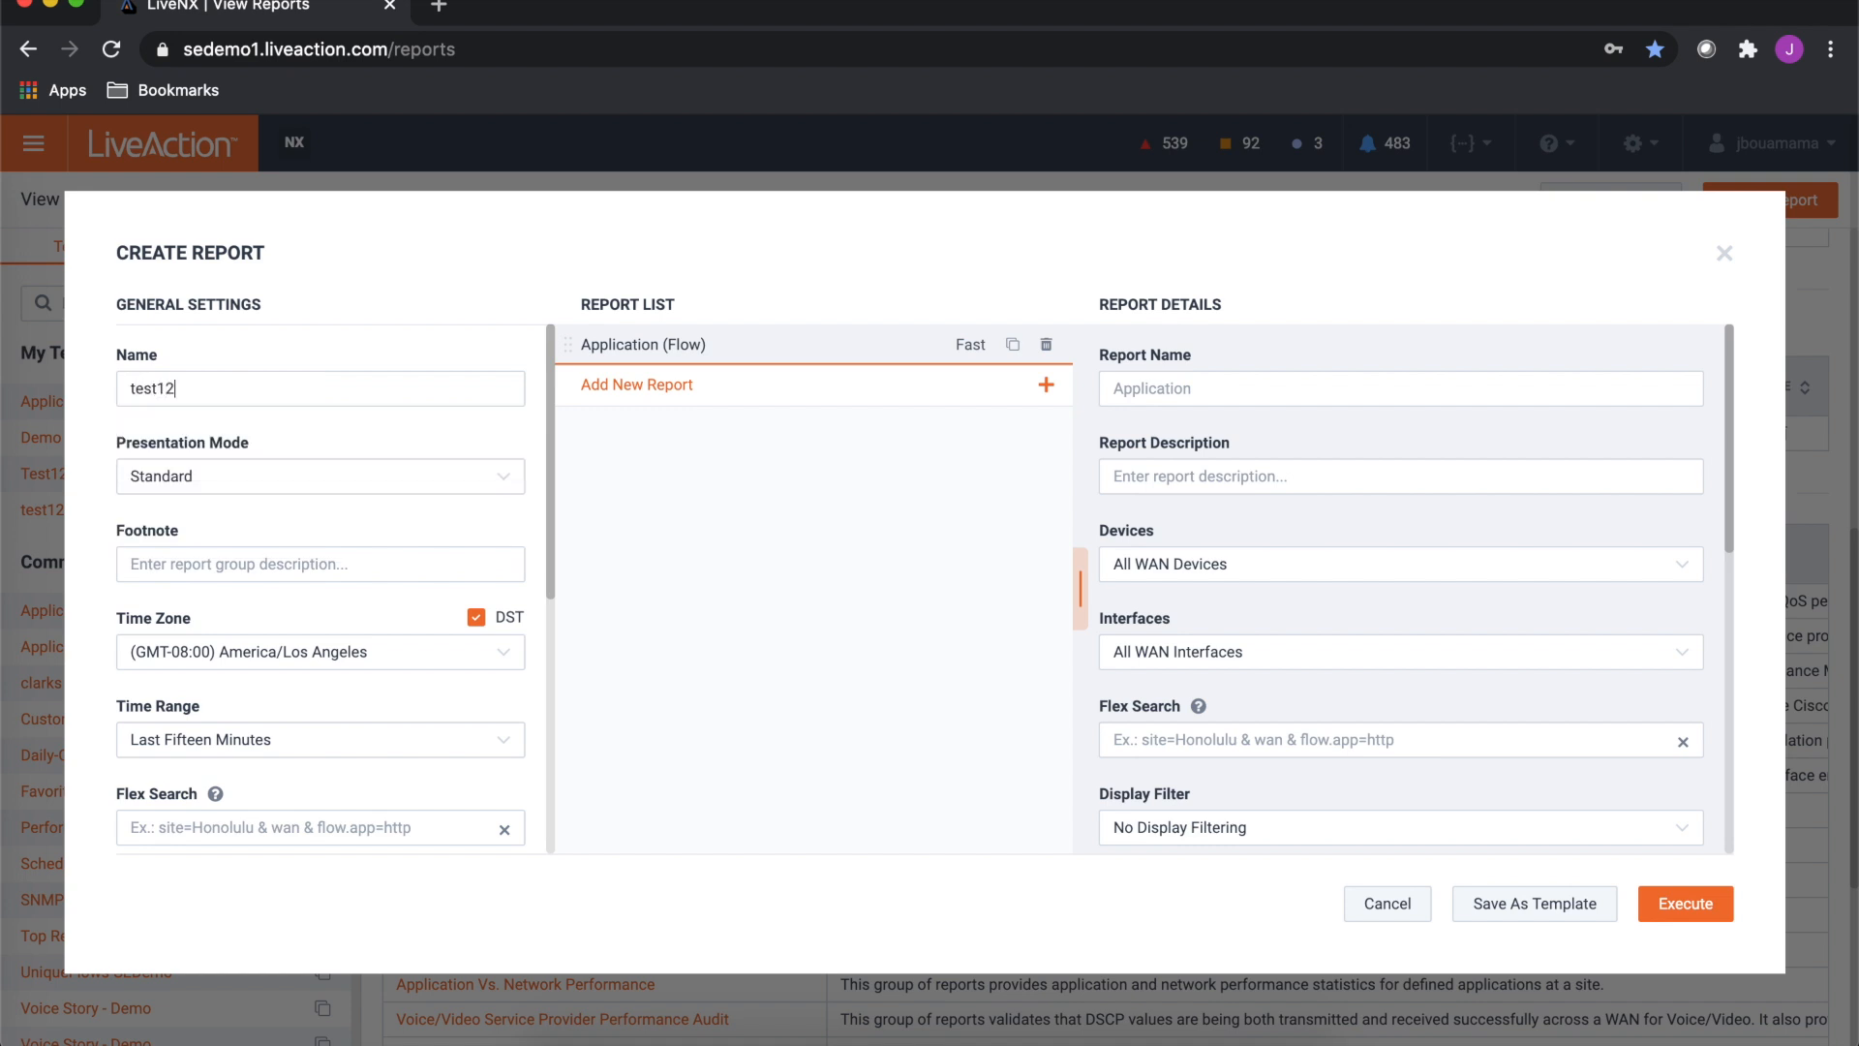
# - Set the presentation mode to Standard
pyautogui.click(168, 482)
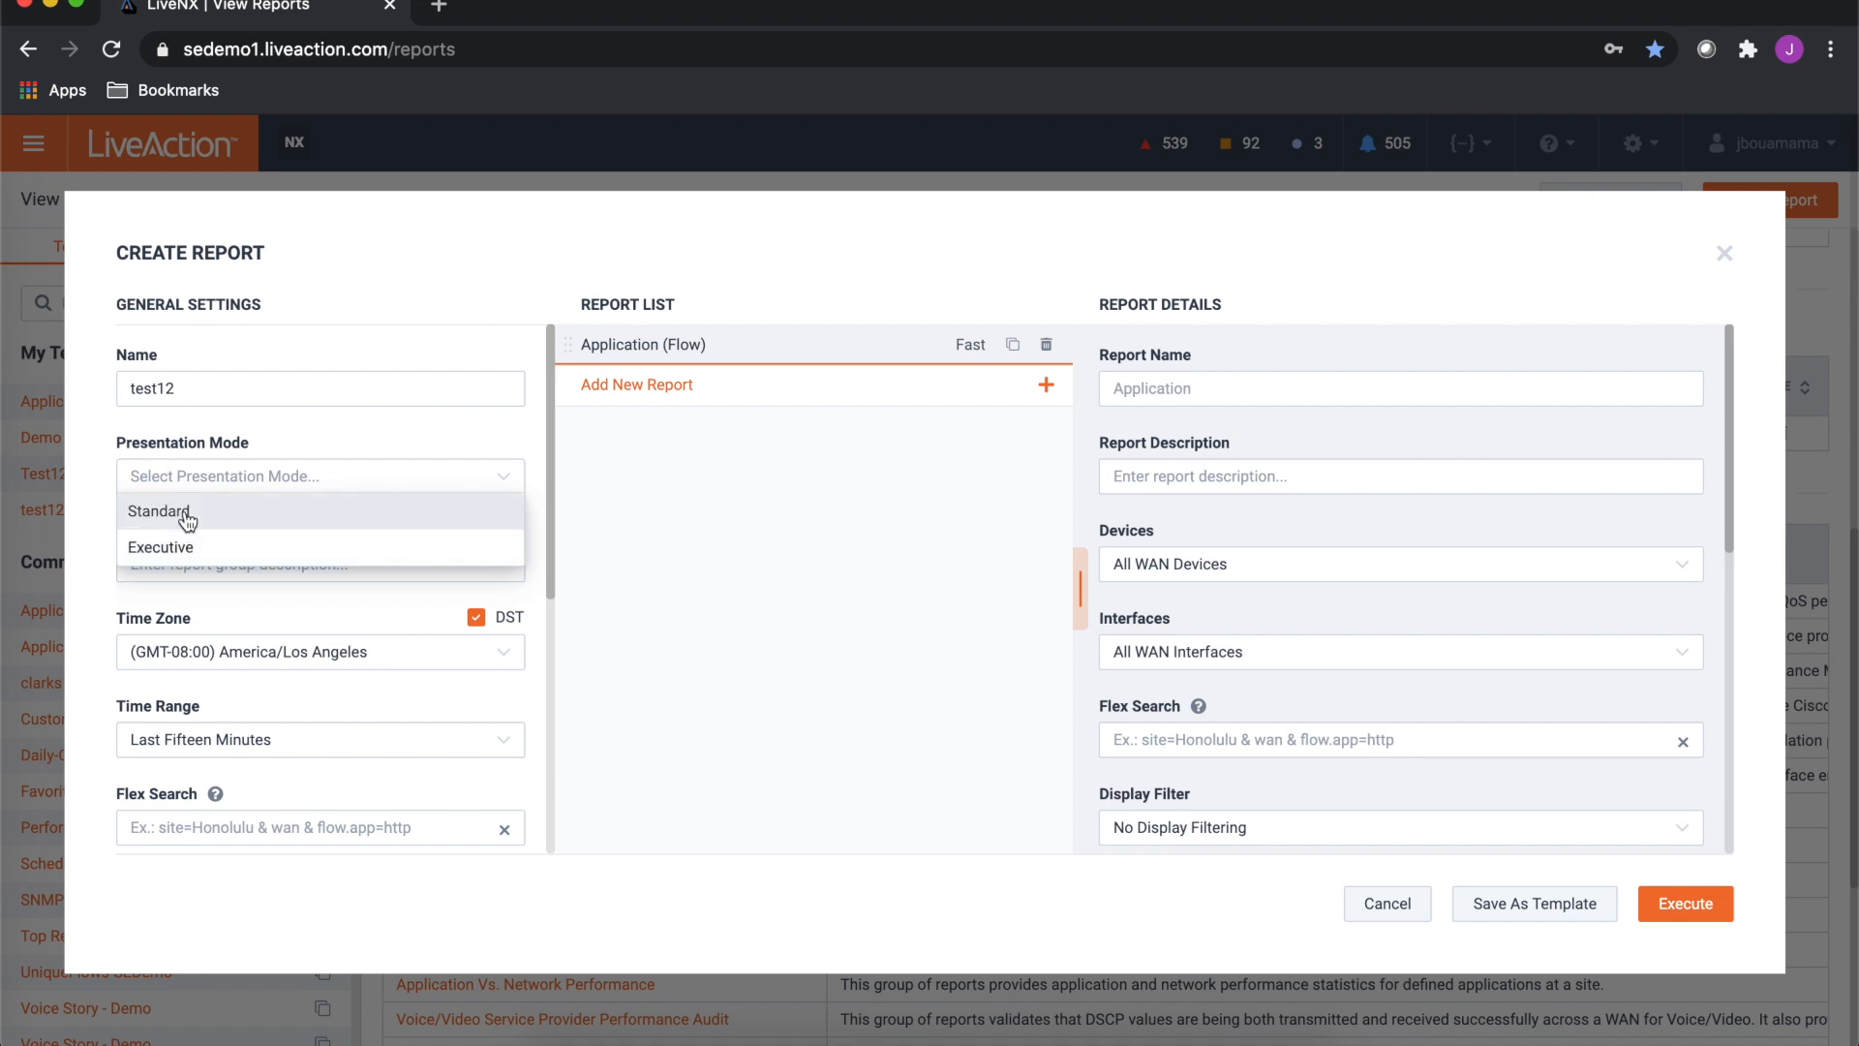
pyautogui.click(306, 458)
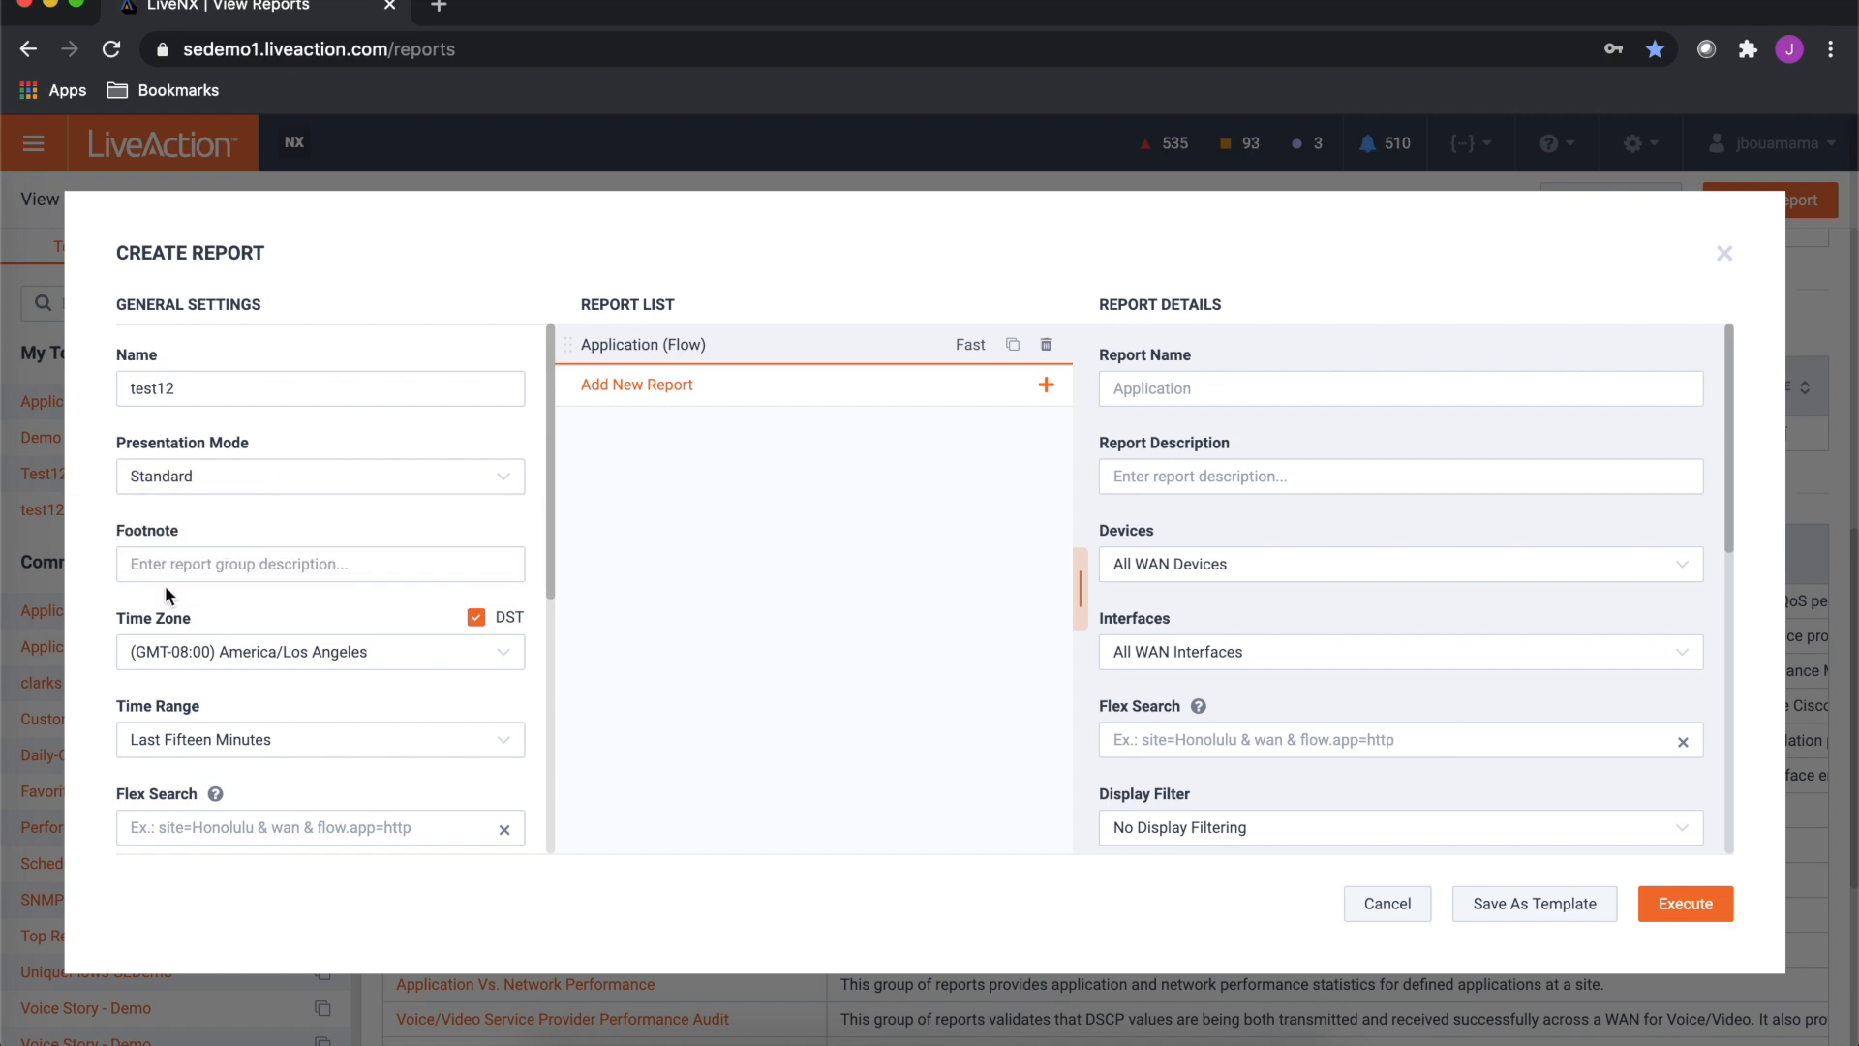
# - Open the time range options and close them again
pyautogui.scroll(-1, 164, 646)
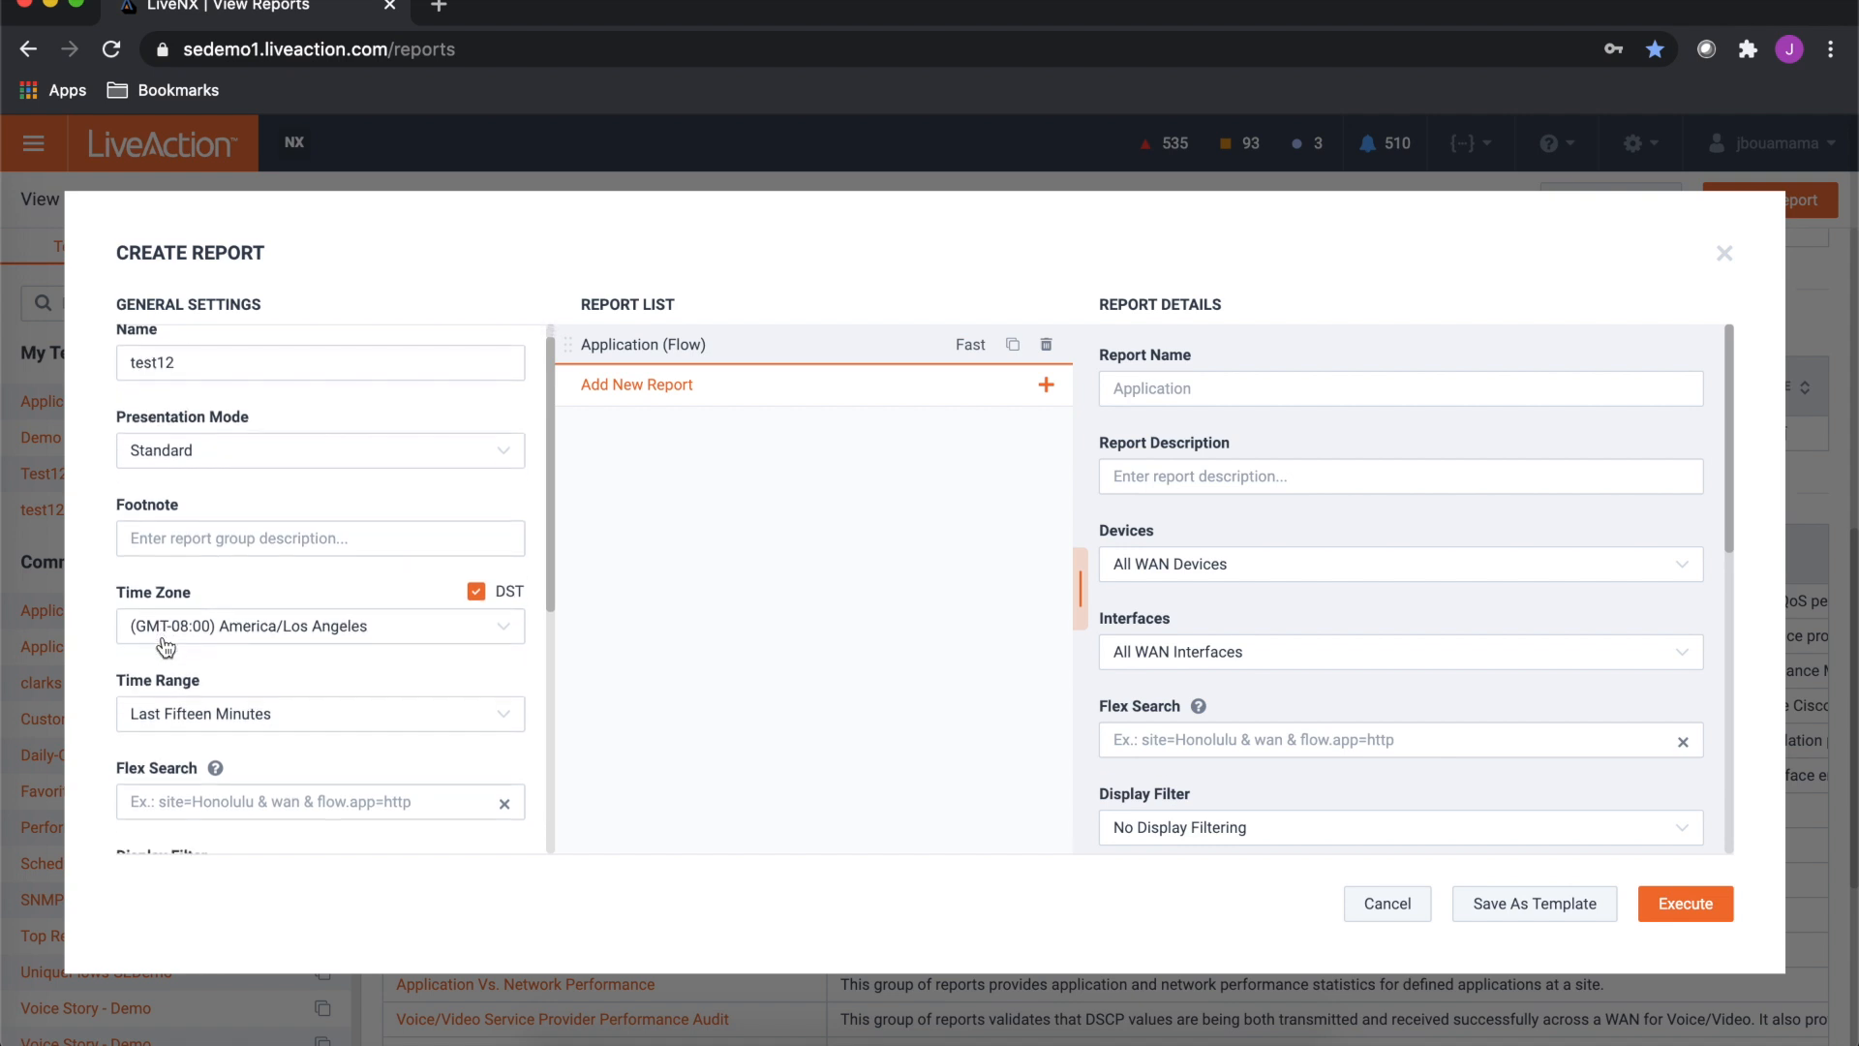
pyautogui.scroll(-1, 166, 647)
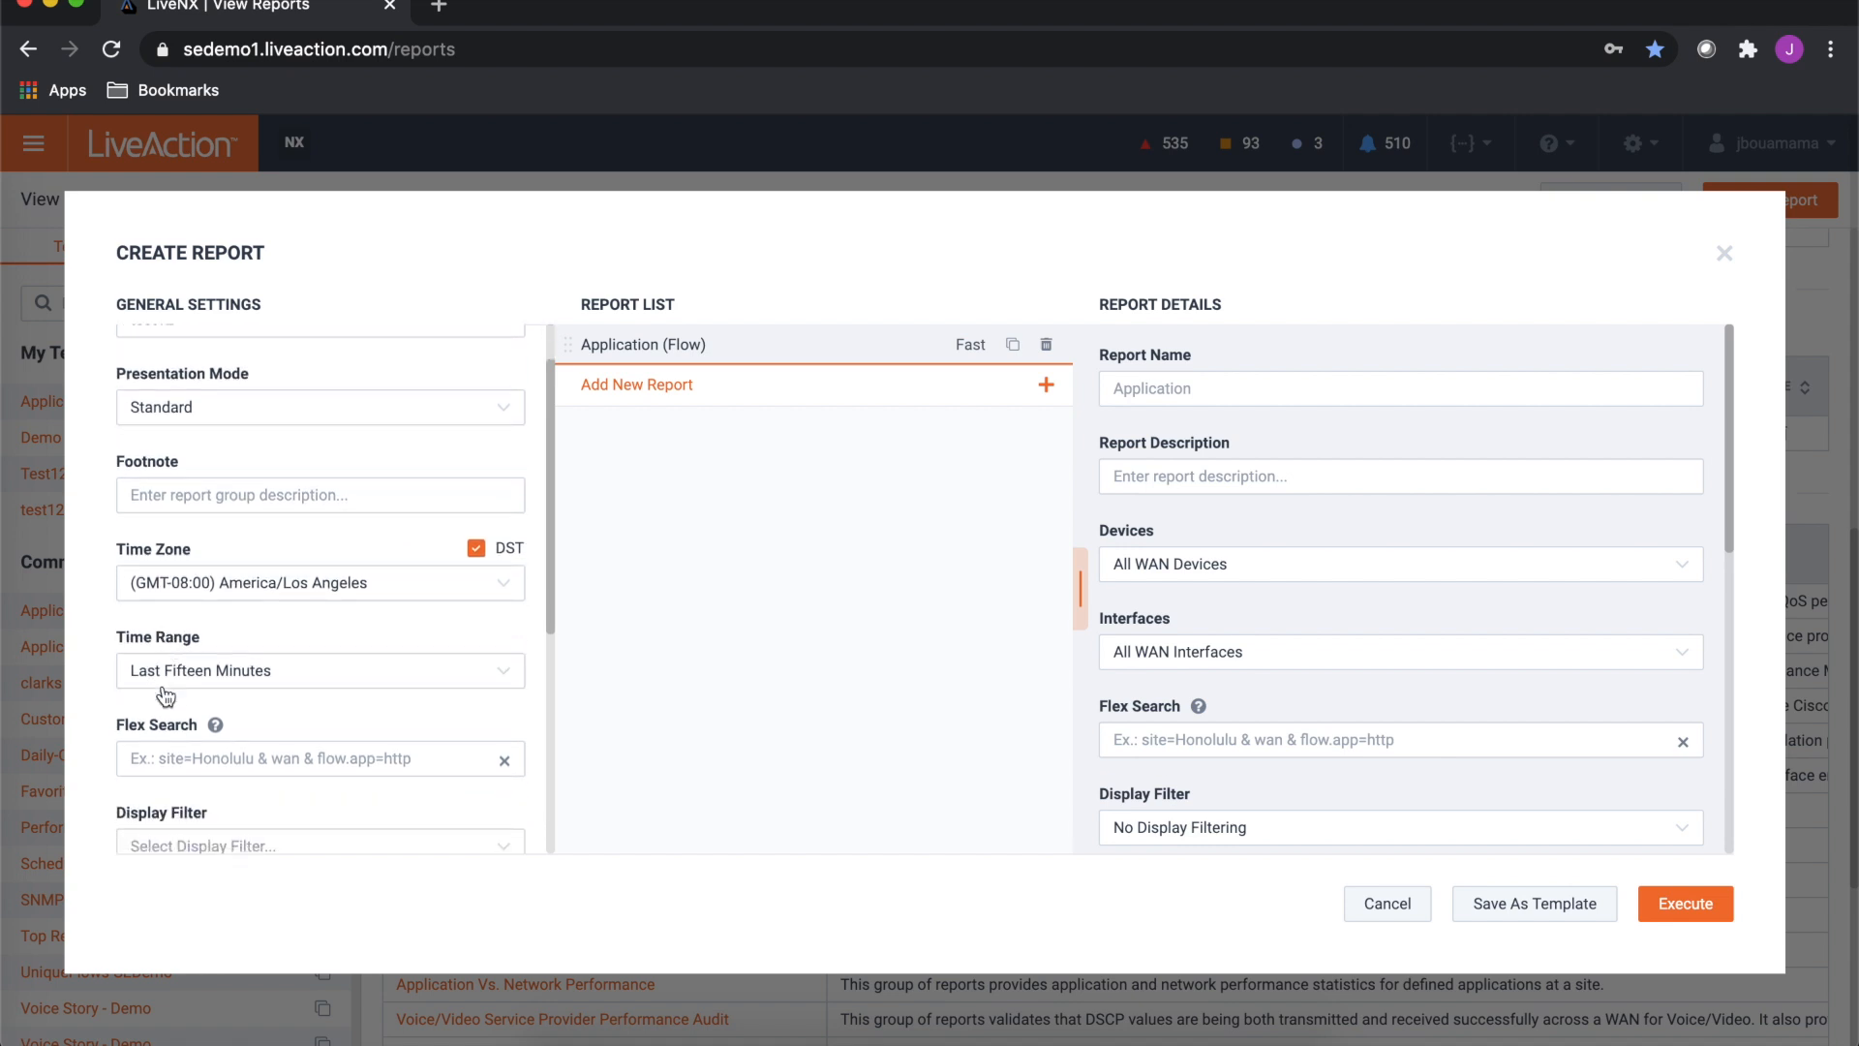
pyautogui.click(179, 688)
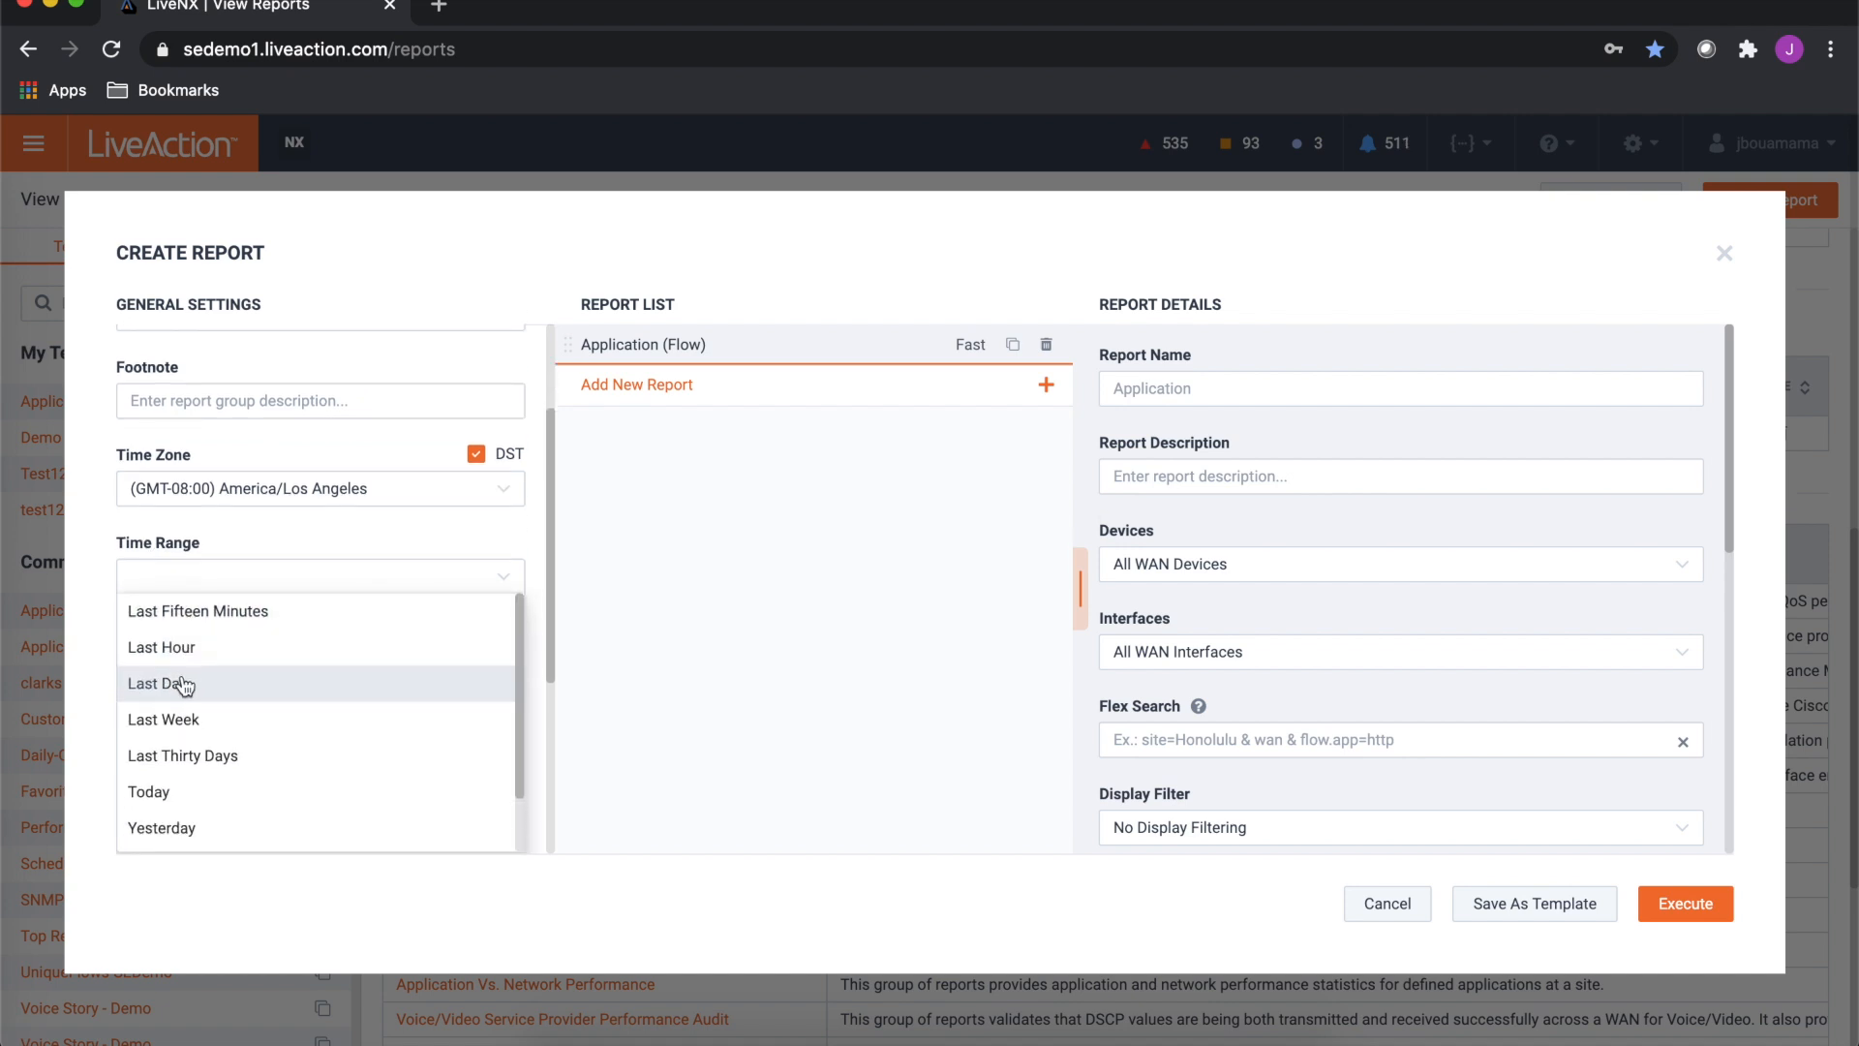
pyautogui.click(335, 544)
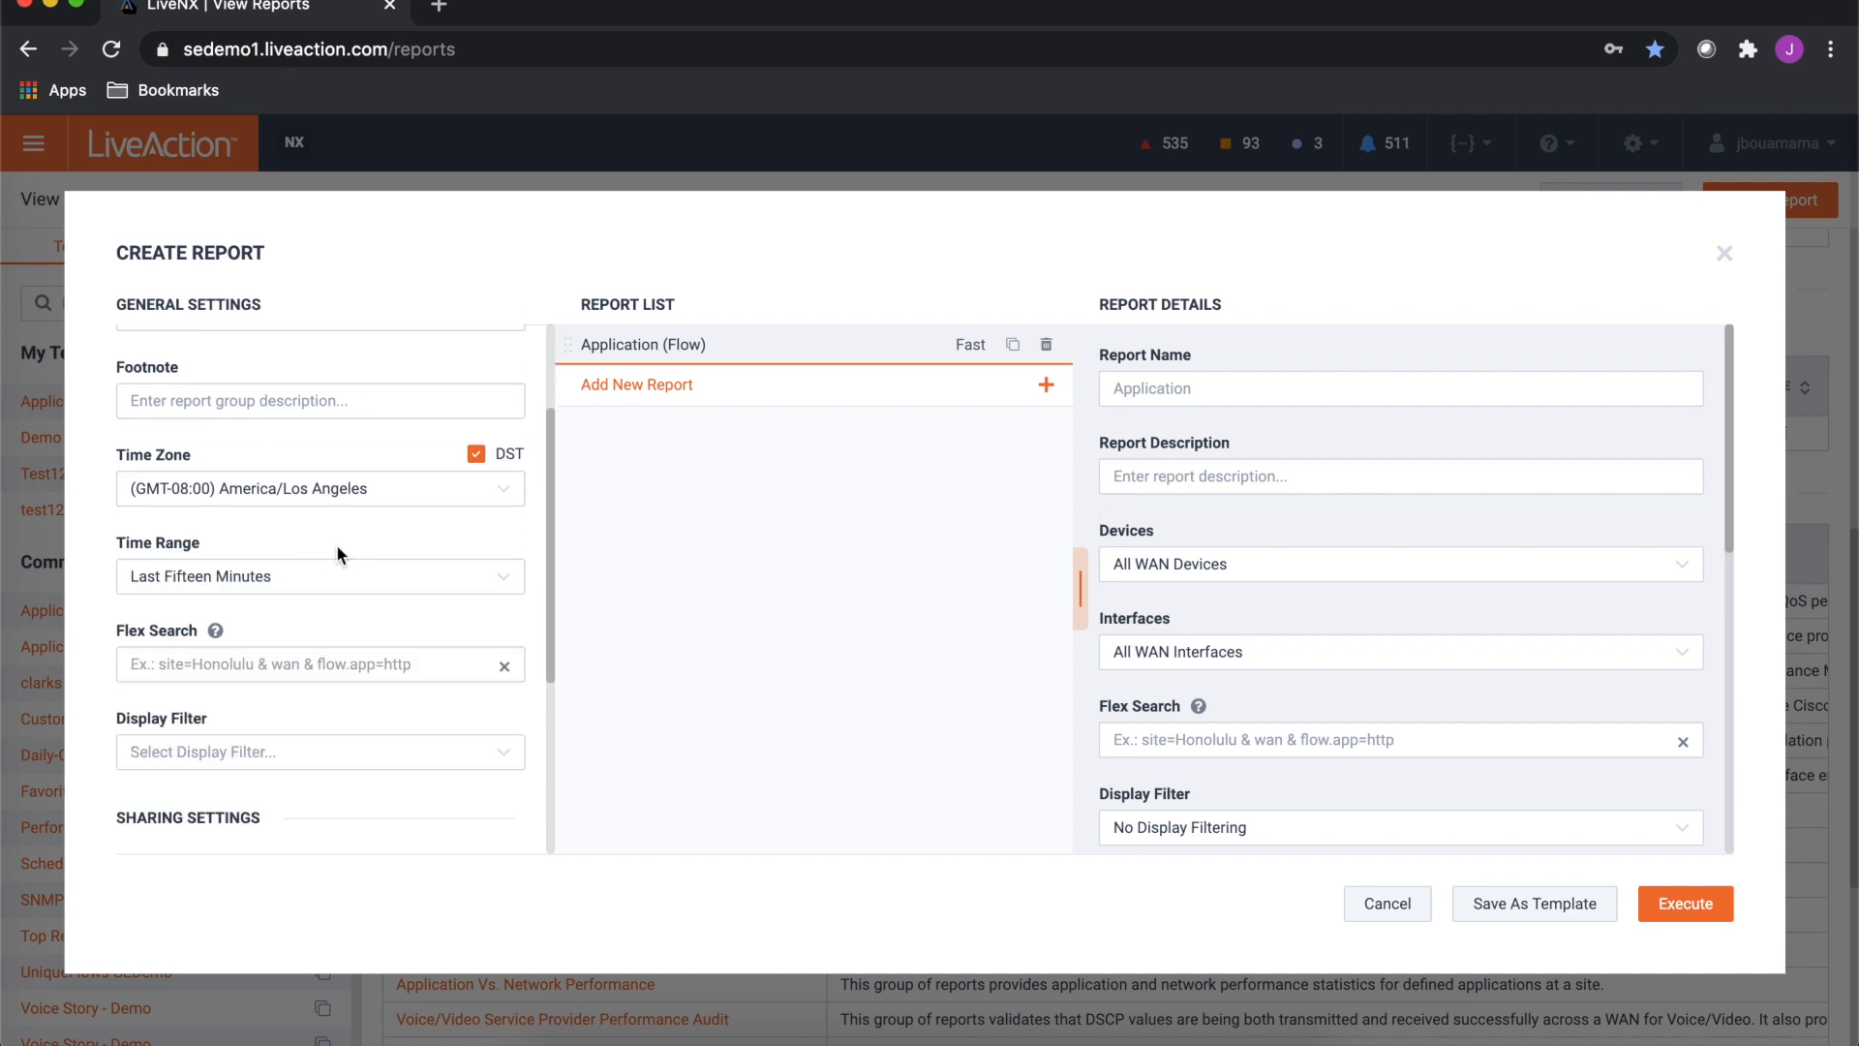
# - Scroll through the remaining general and sharing settings of the report
pyautogui.scroll(-1, 201, 676)
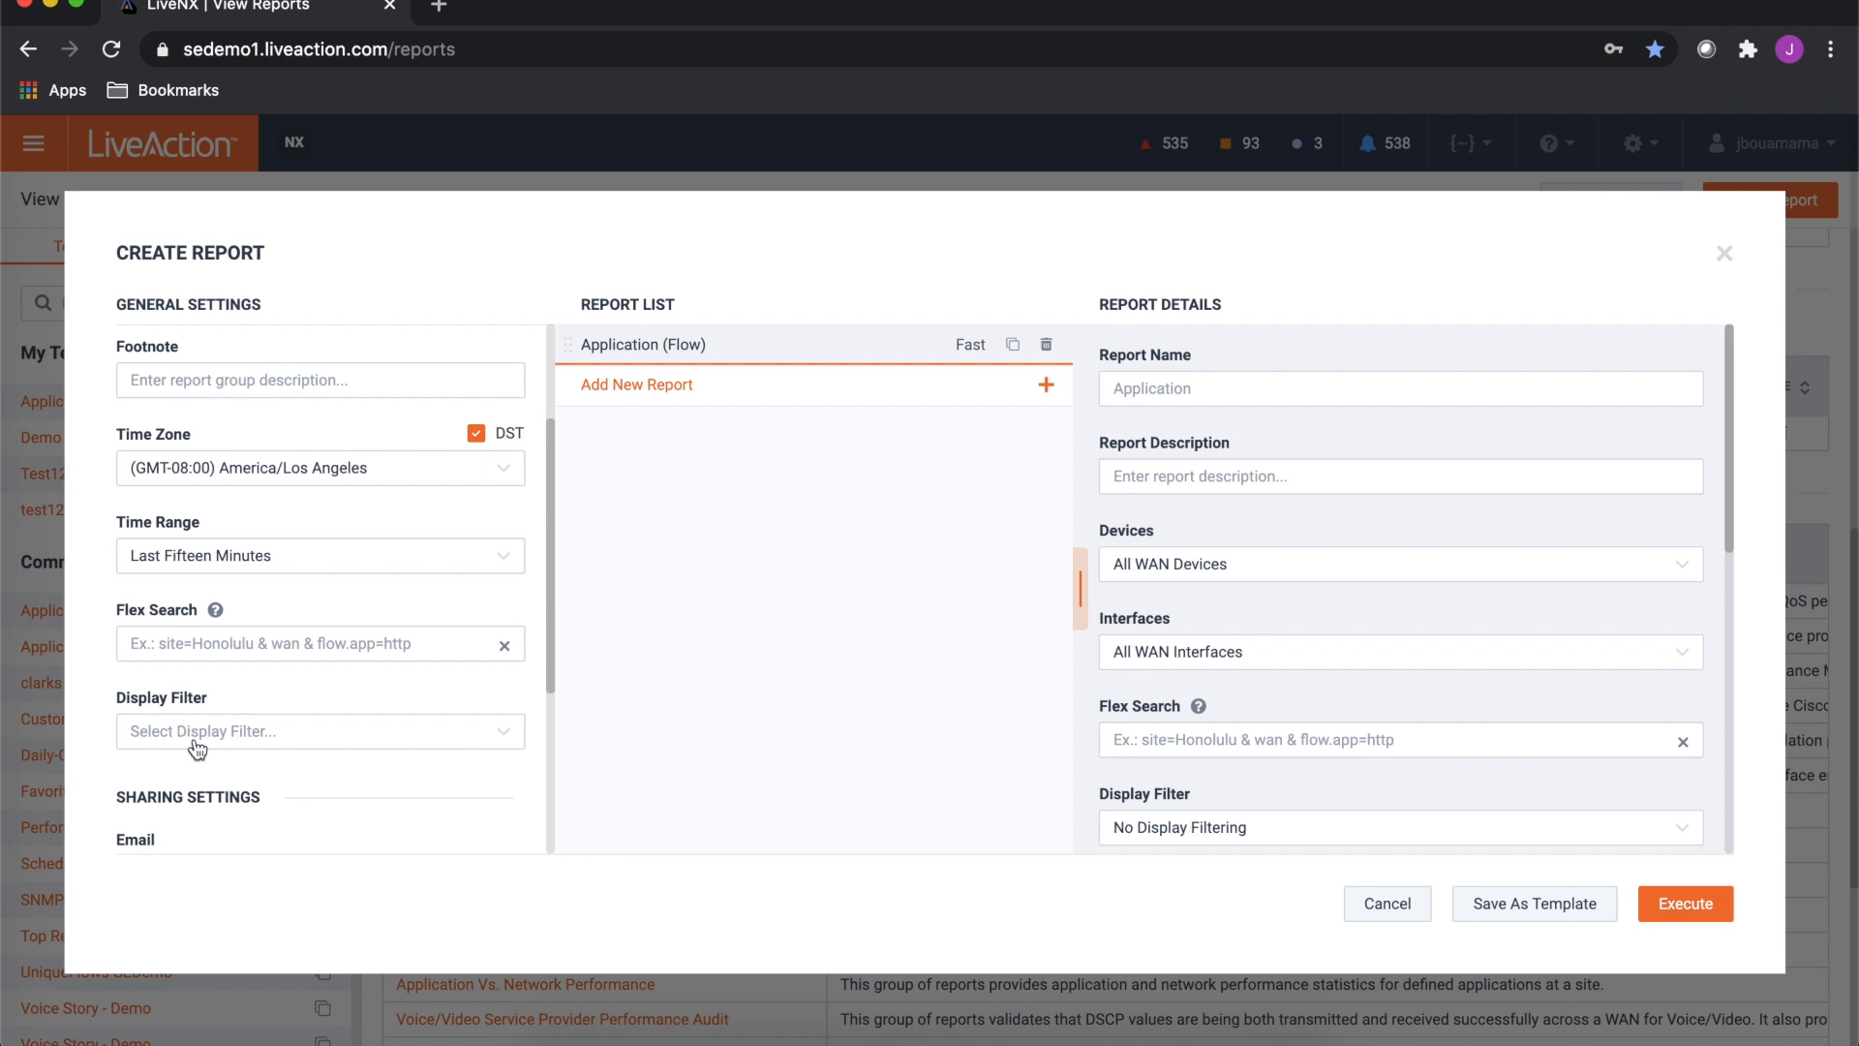
pyautogui.scroll(-3, 203, 736)
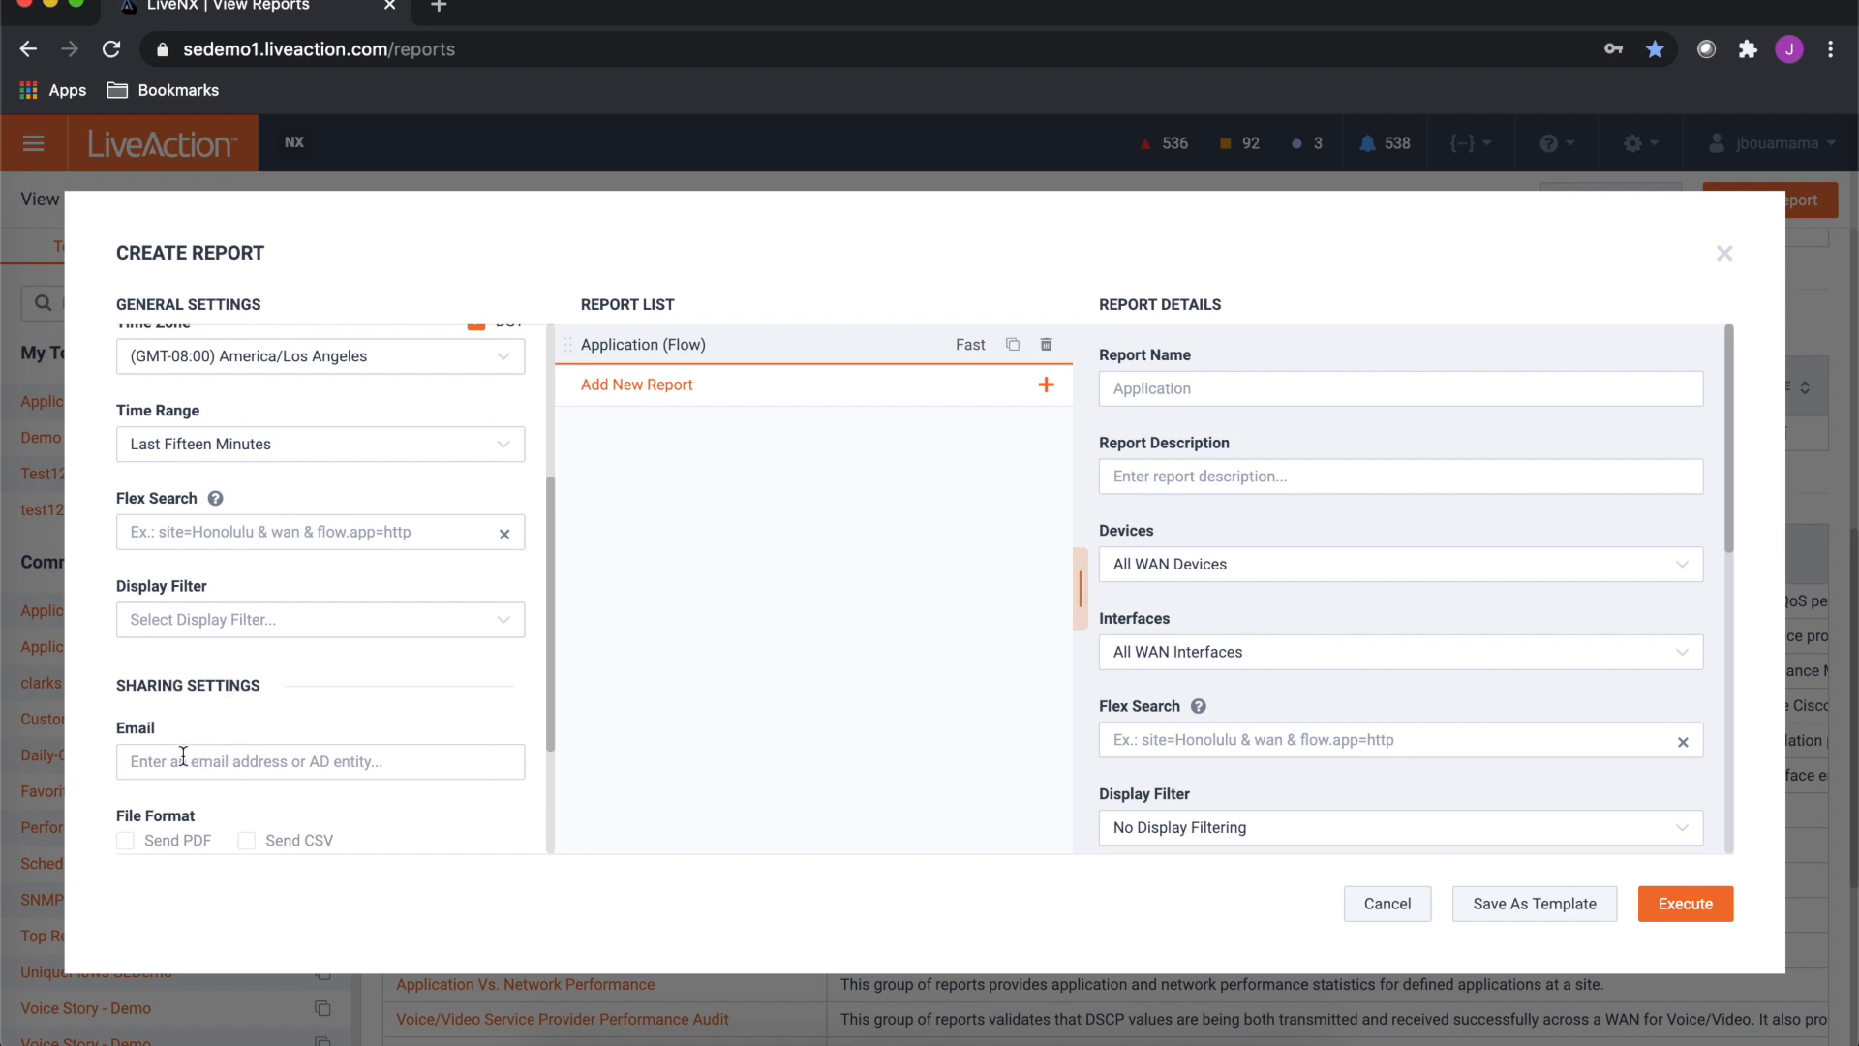
pyautogui.scroll(-1, 250, 757)
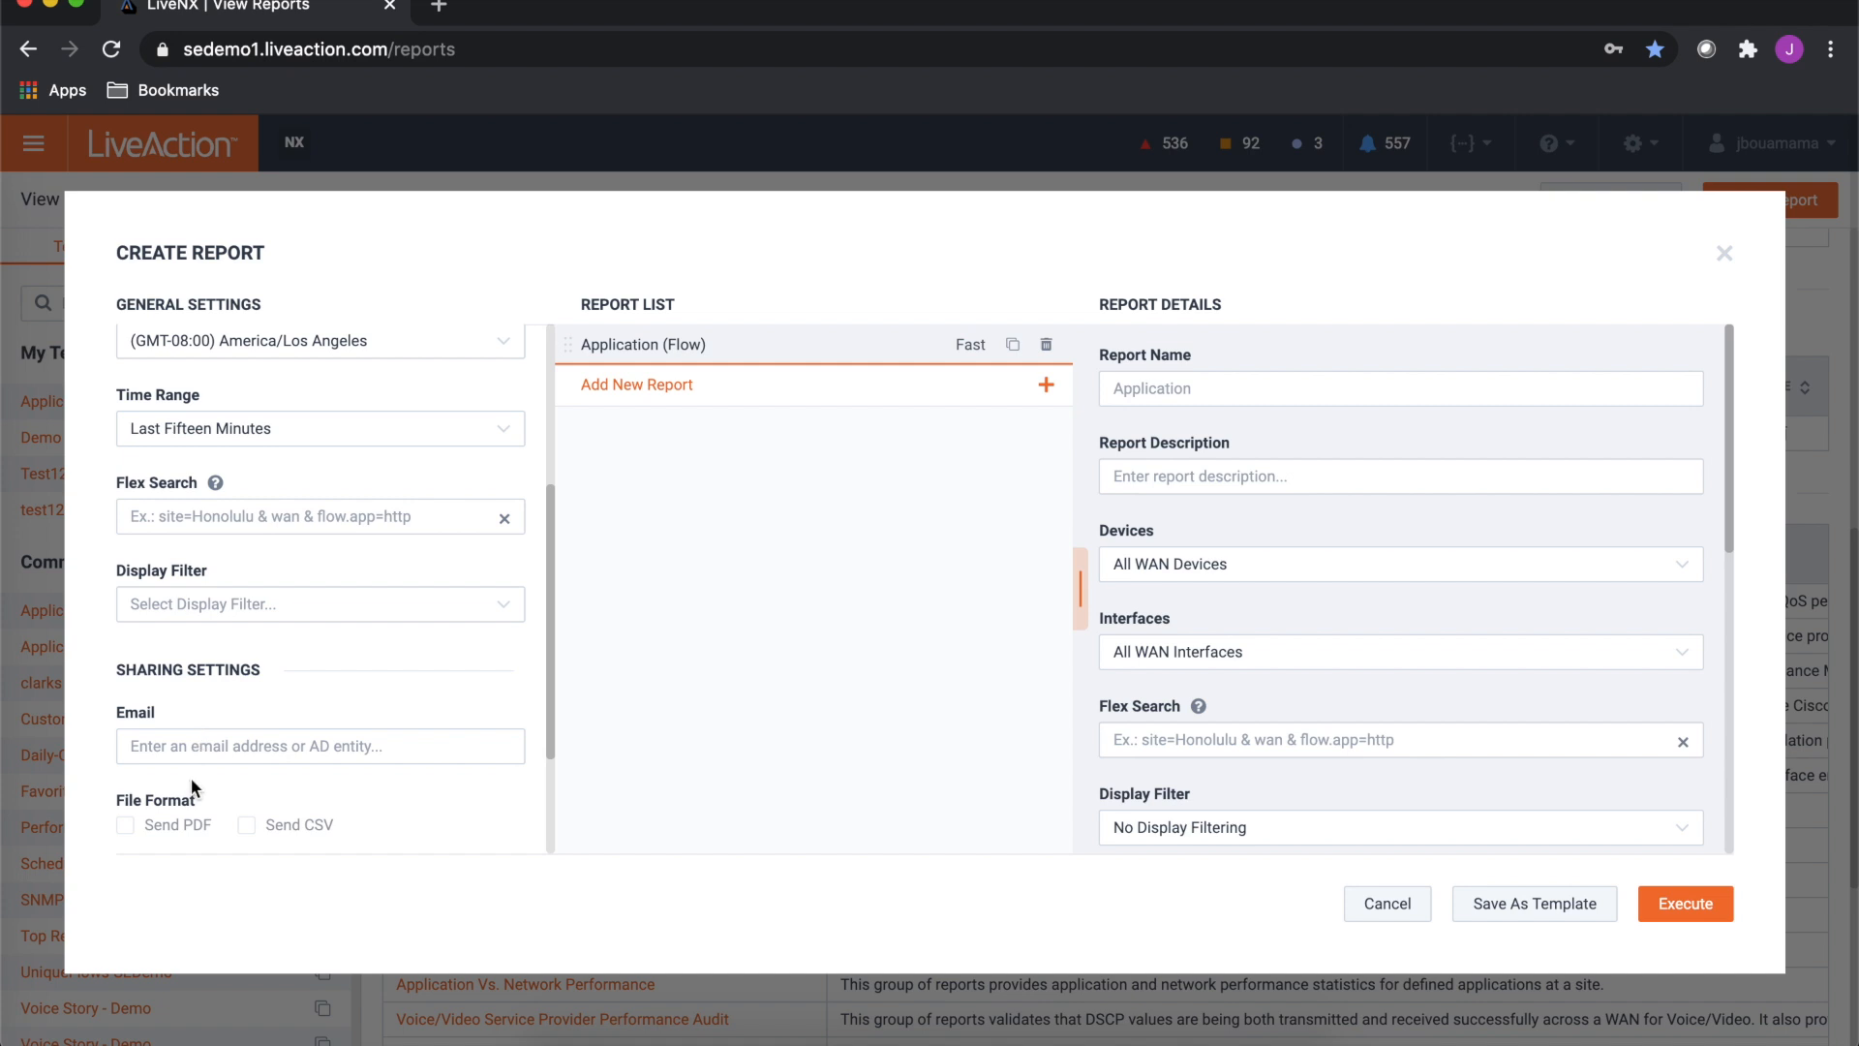
pyautogui.scroll(-1, 171, 807)
pyautogui.scroll(-2, 172, 807)
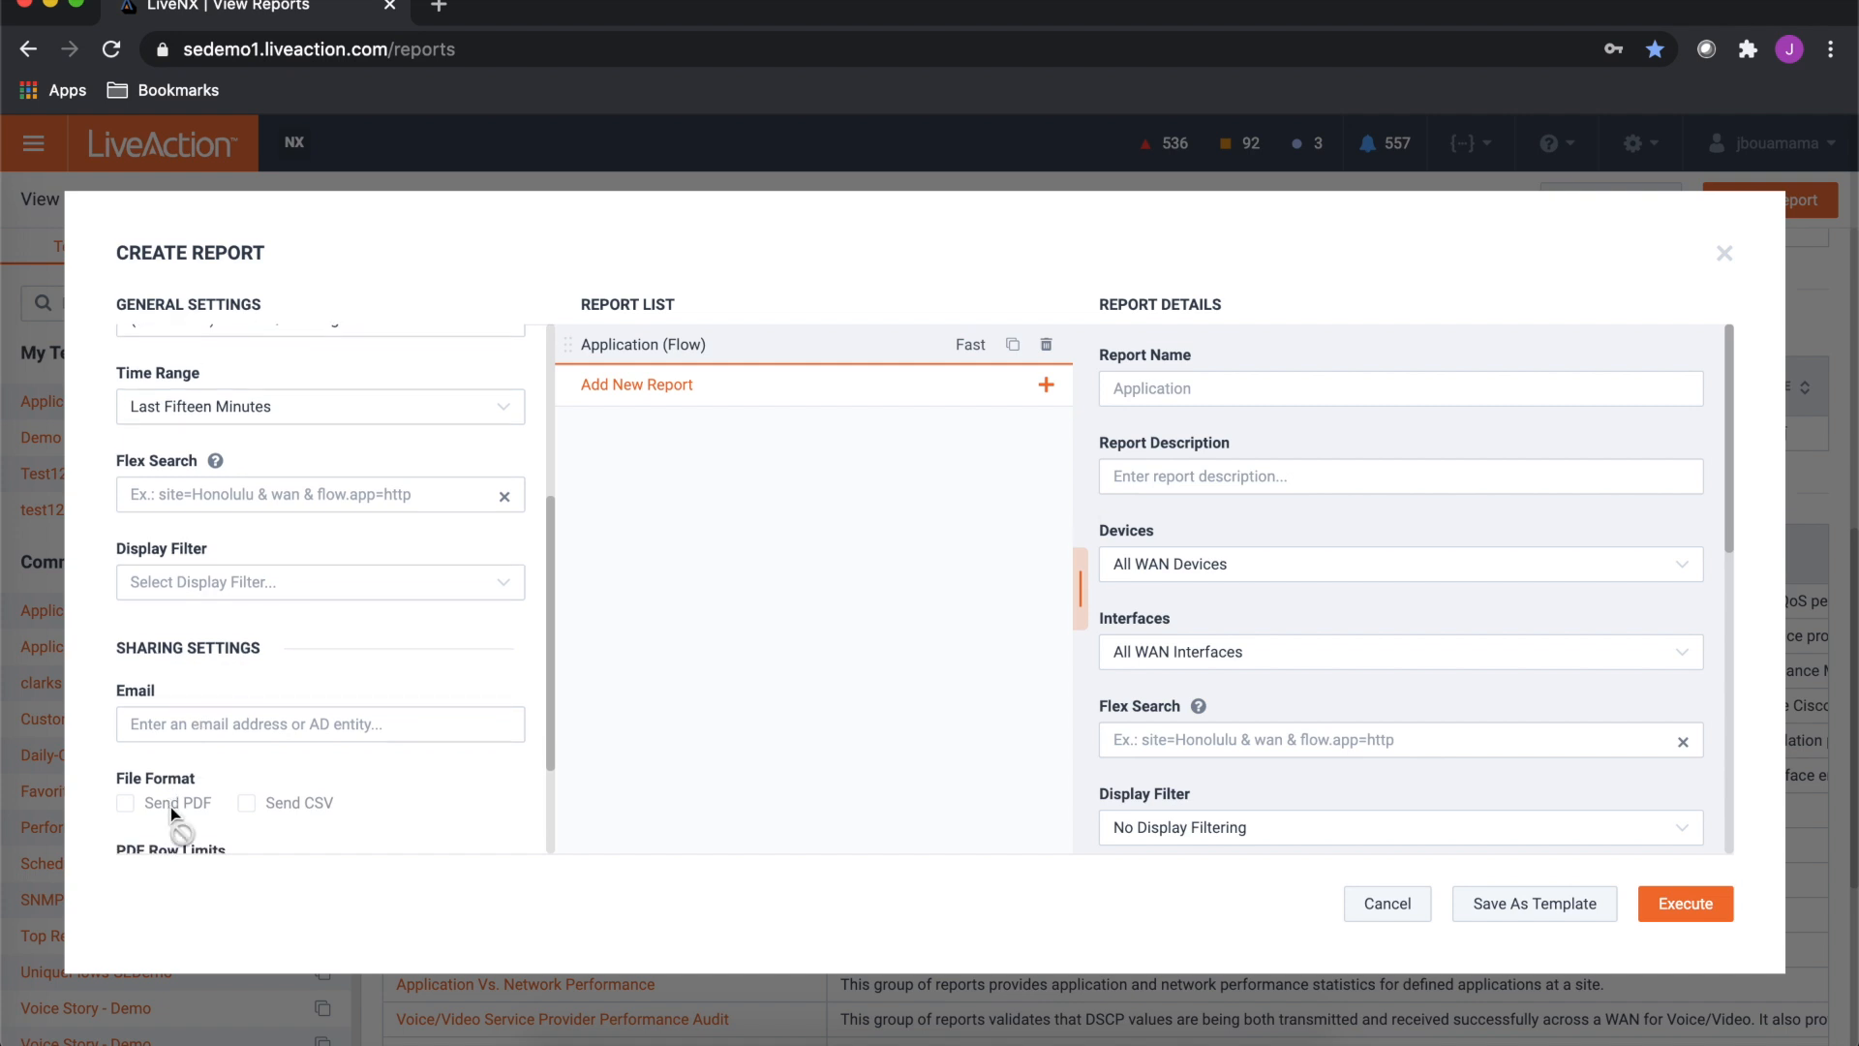
pyautogui.scroll(-5, 170, 806)
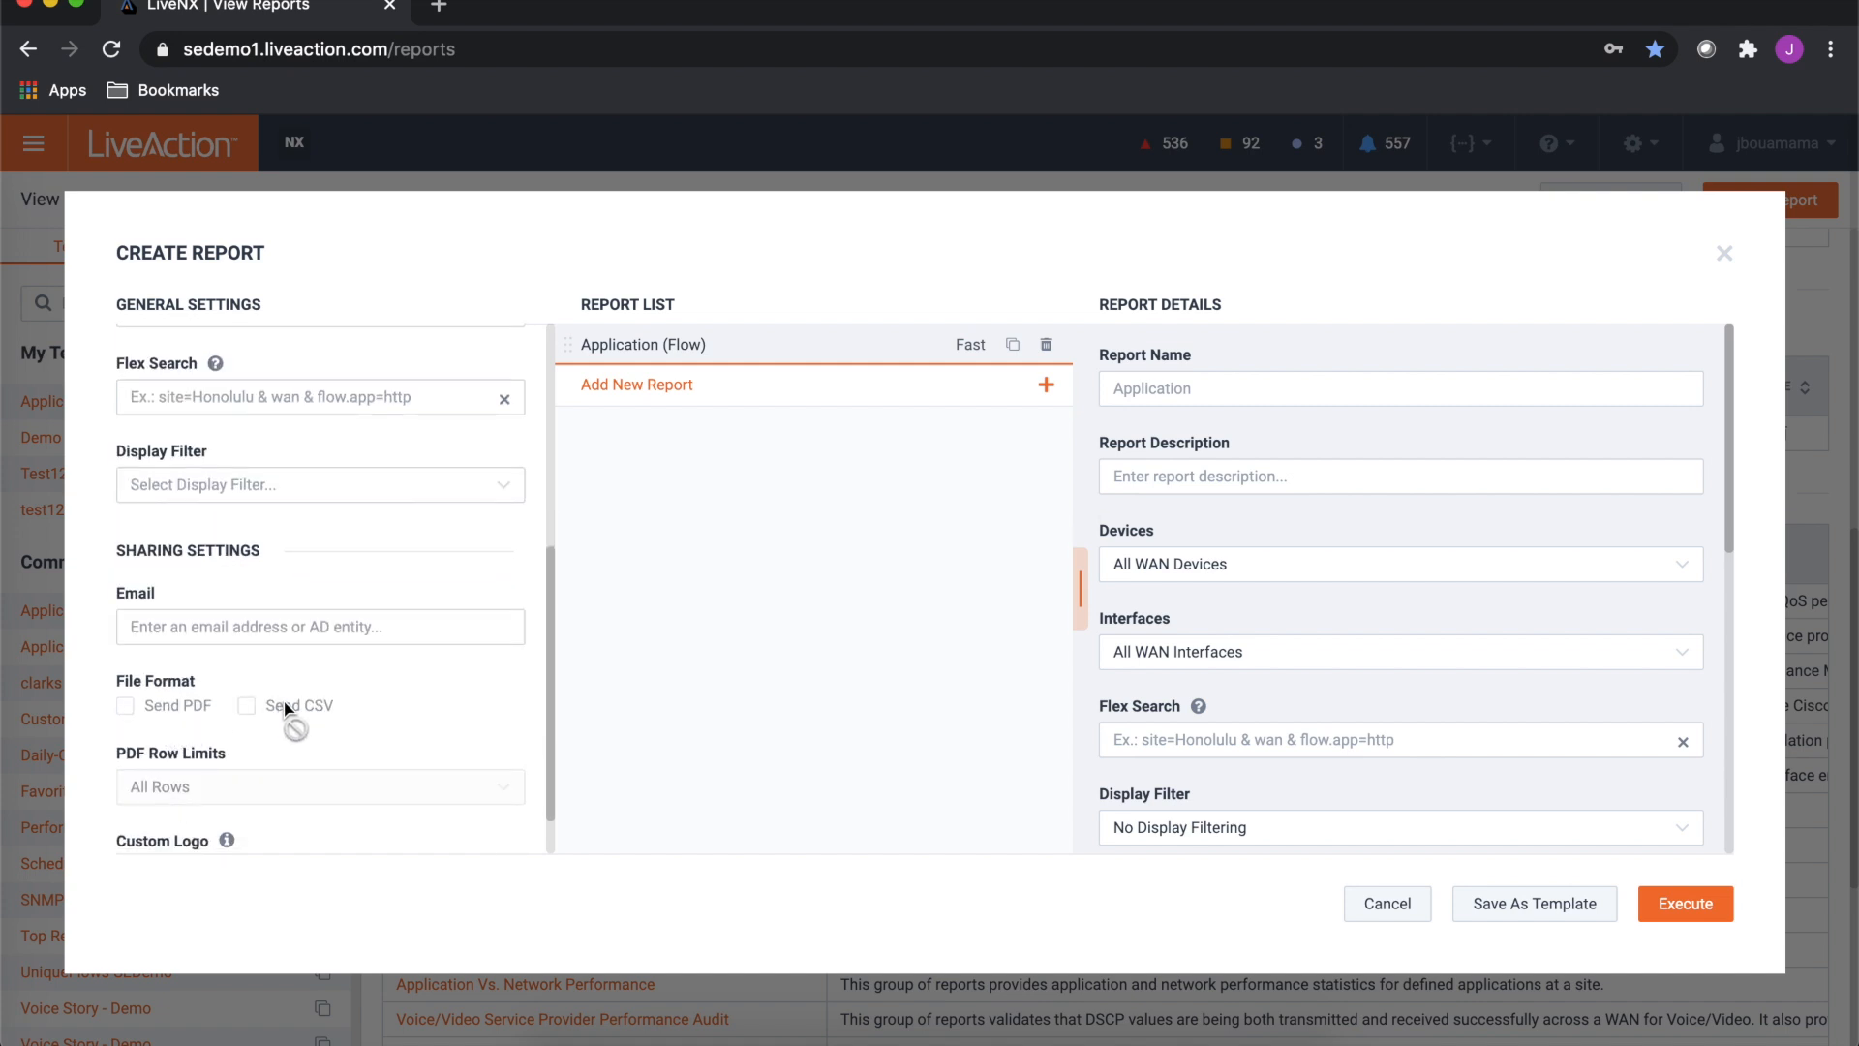
pyautogui.scroll(-1, 283, 705)
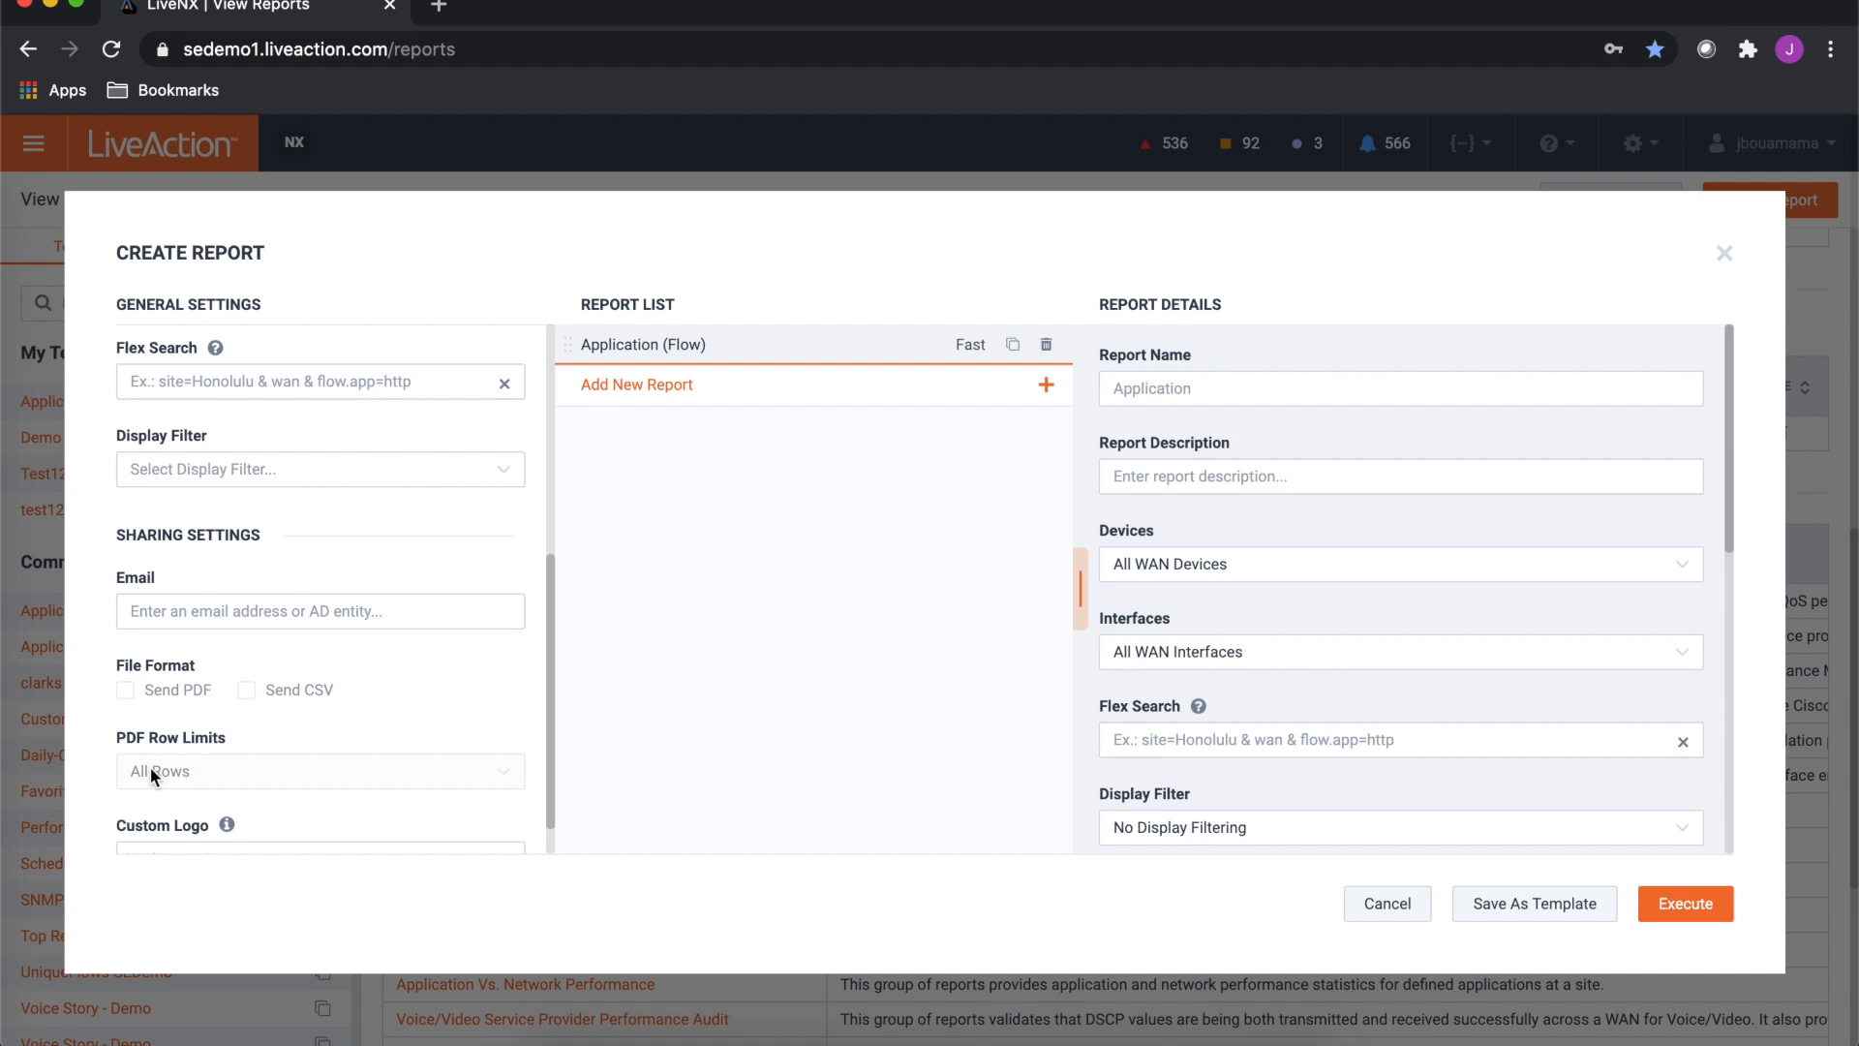
pyautogui.scroll(-1, 189, 765)
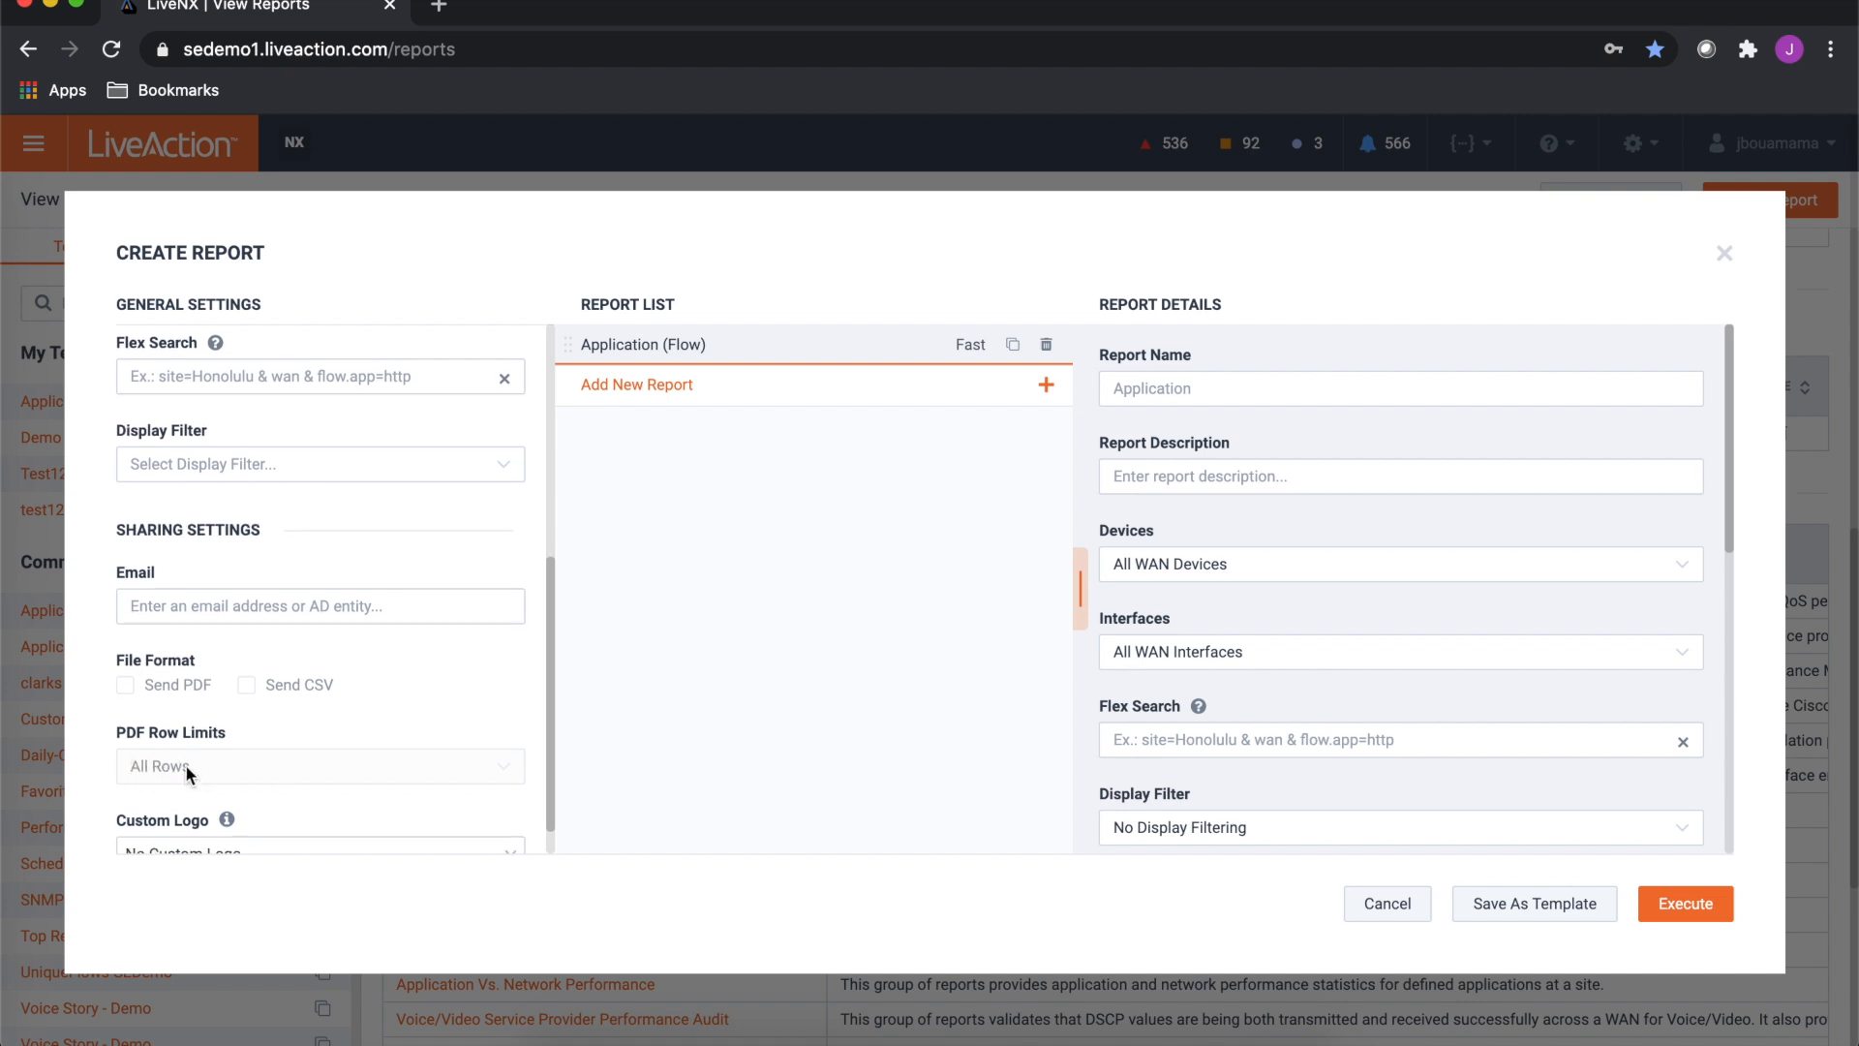
pyautogui.scroll(-1, 187, 771)
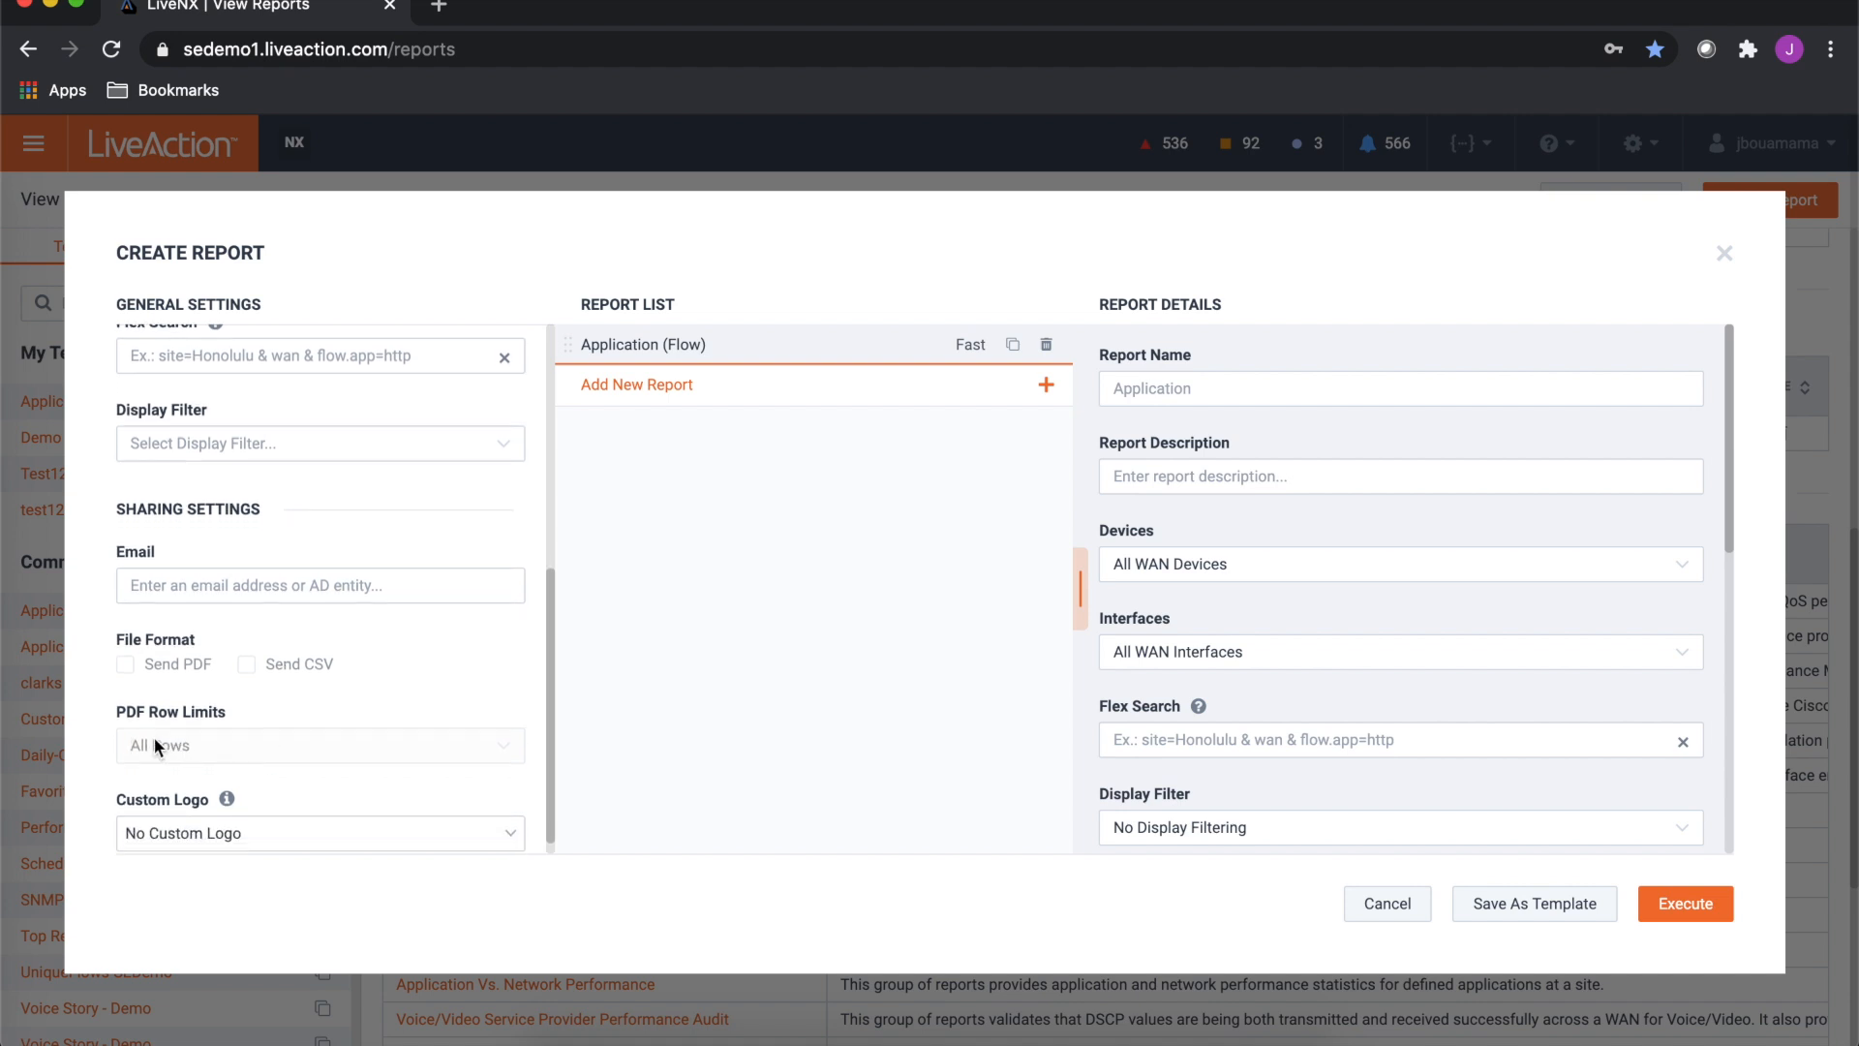
pyautogui.scroll(-1, 201, 740)
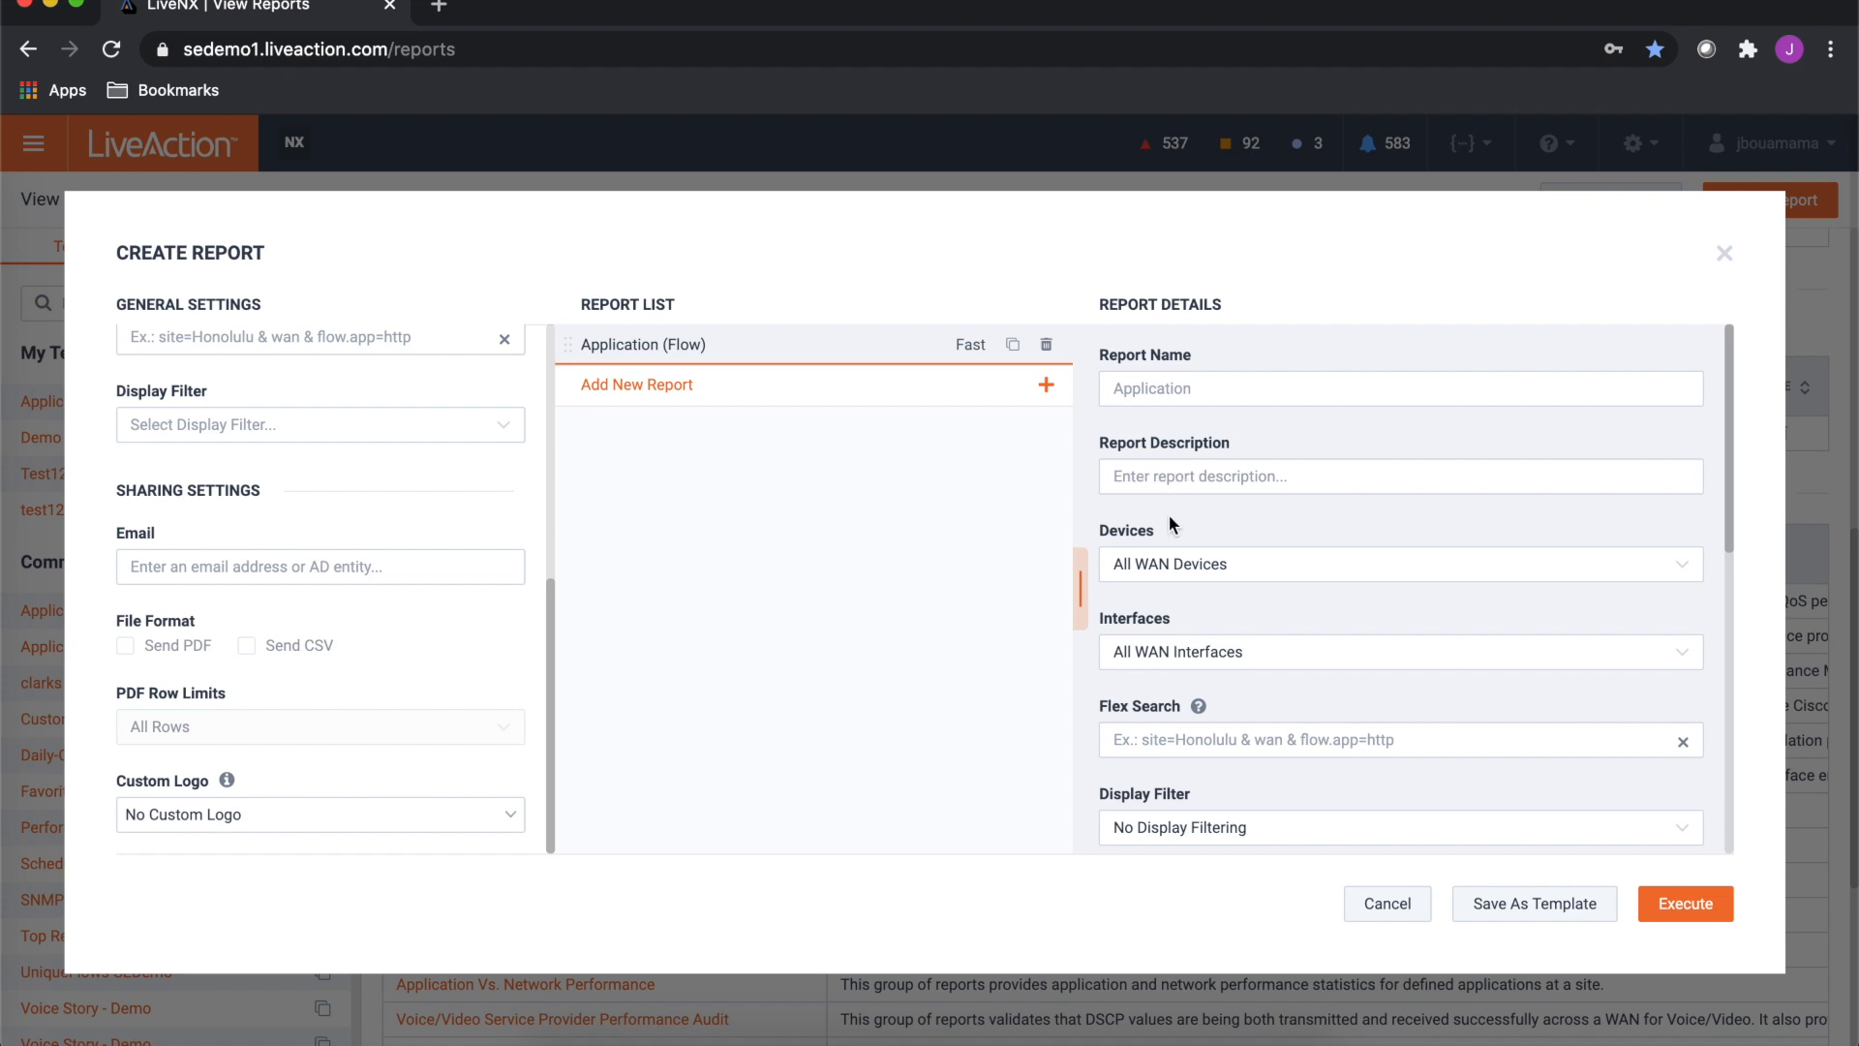
# - Scroll through the report details and open the direction options without changing them
pyautogui.scroll(-1, 1170, 514)
pyautogui.scroll(-2, 1169, 514)
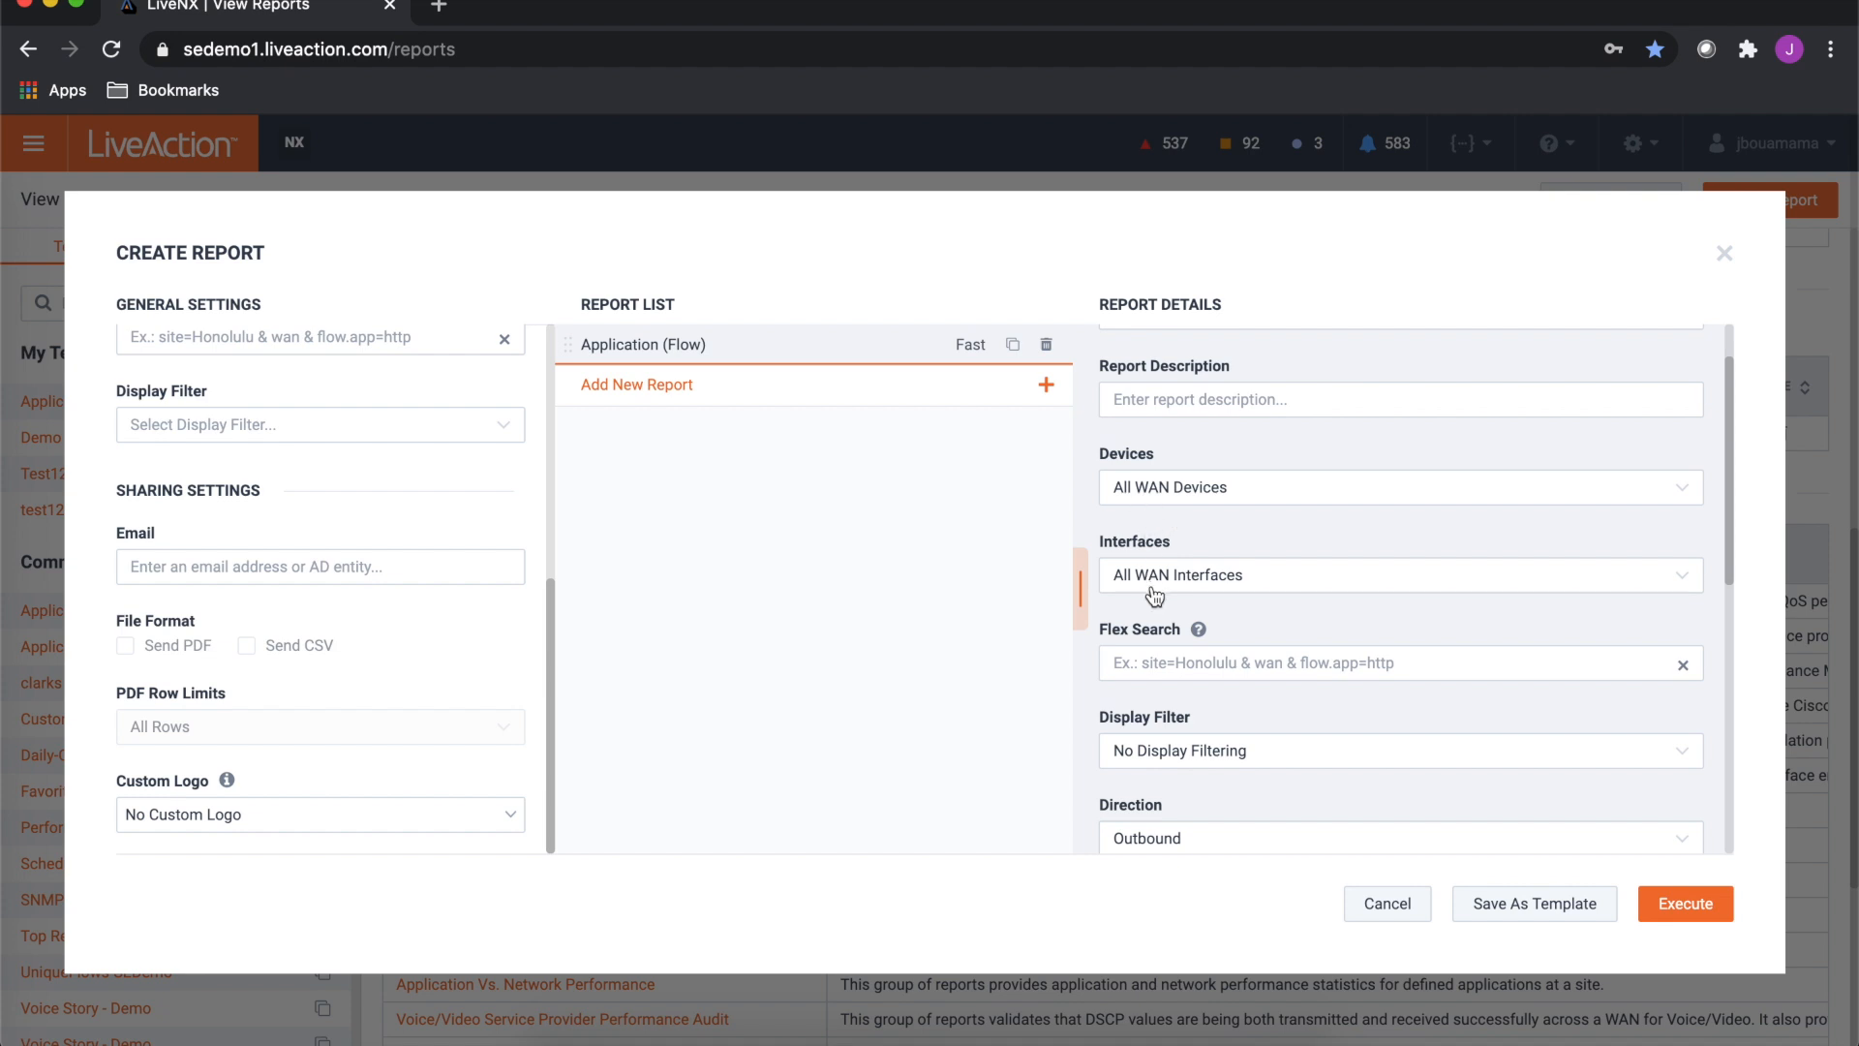
pyautogui.scroll(-1, 1154, 592)
pyautogui.scroll(-1, 1154, 593)
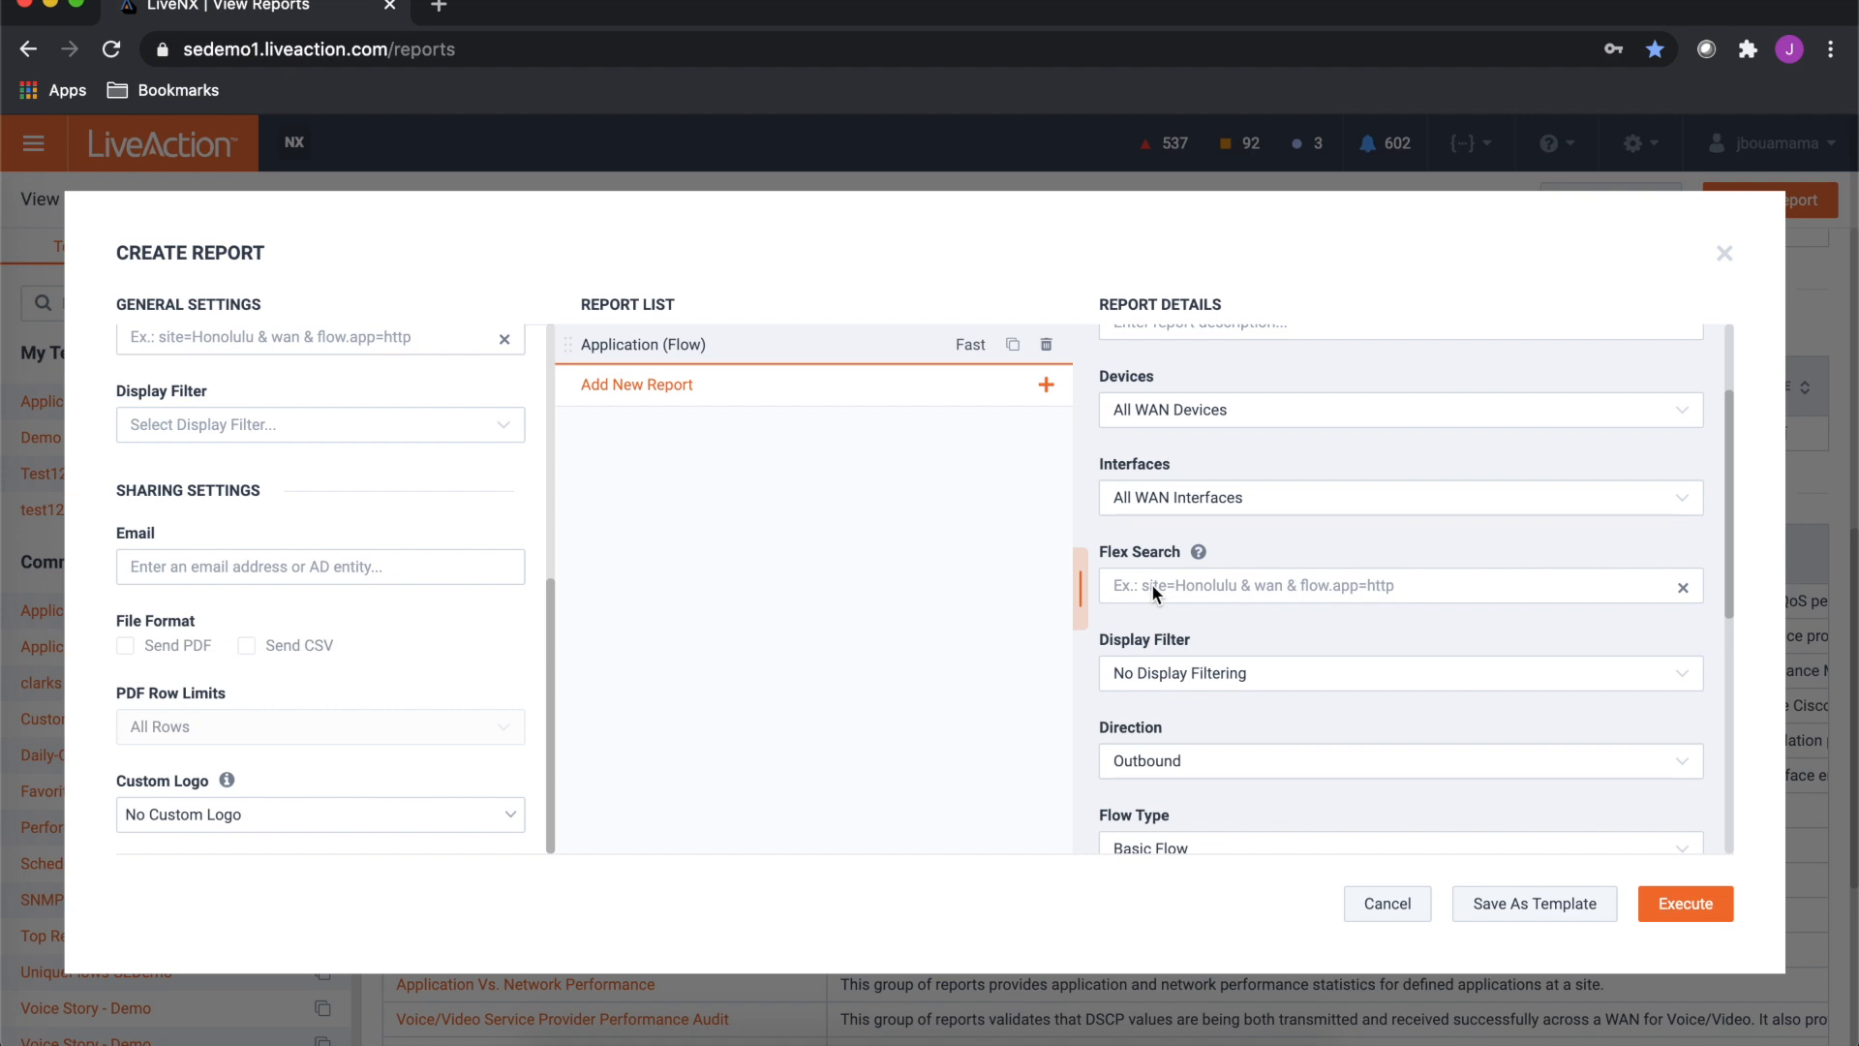
pyautogui.scroll(-1, 1152, 587)
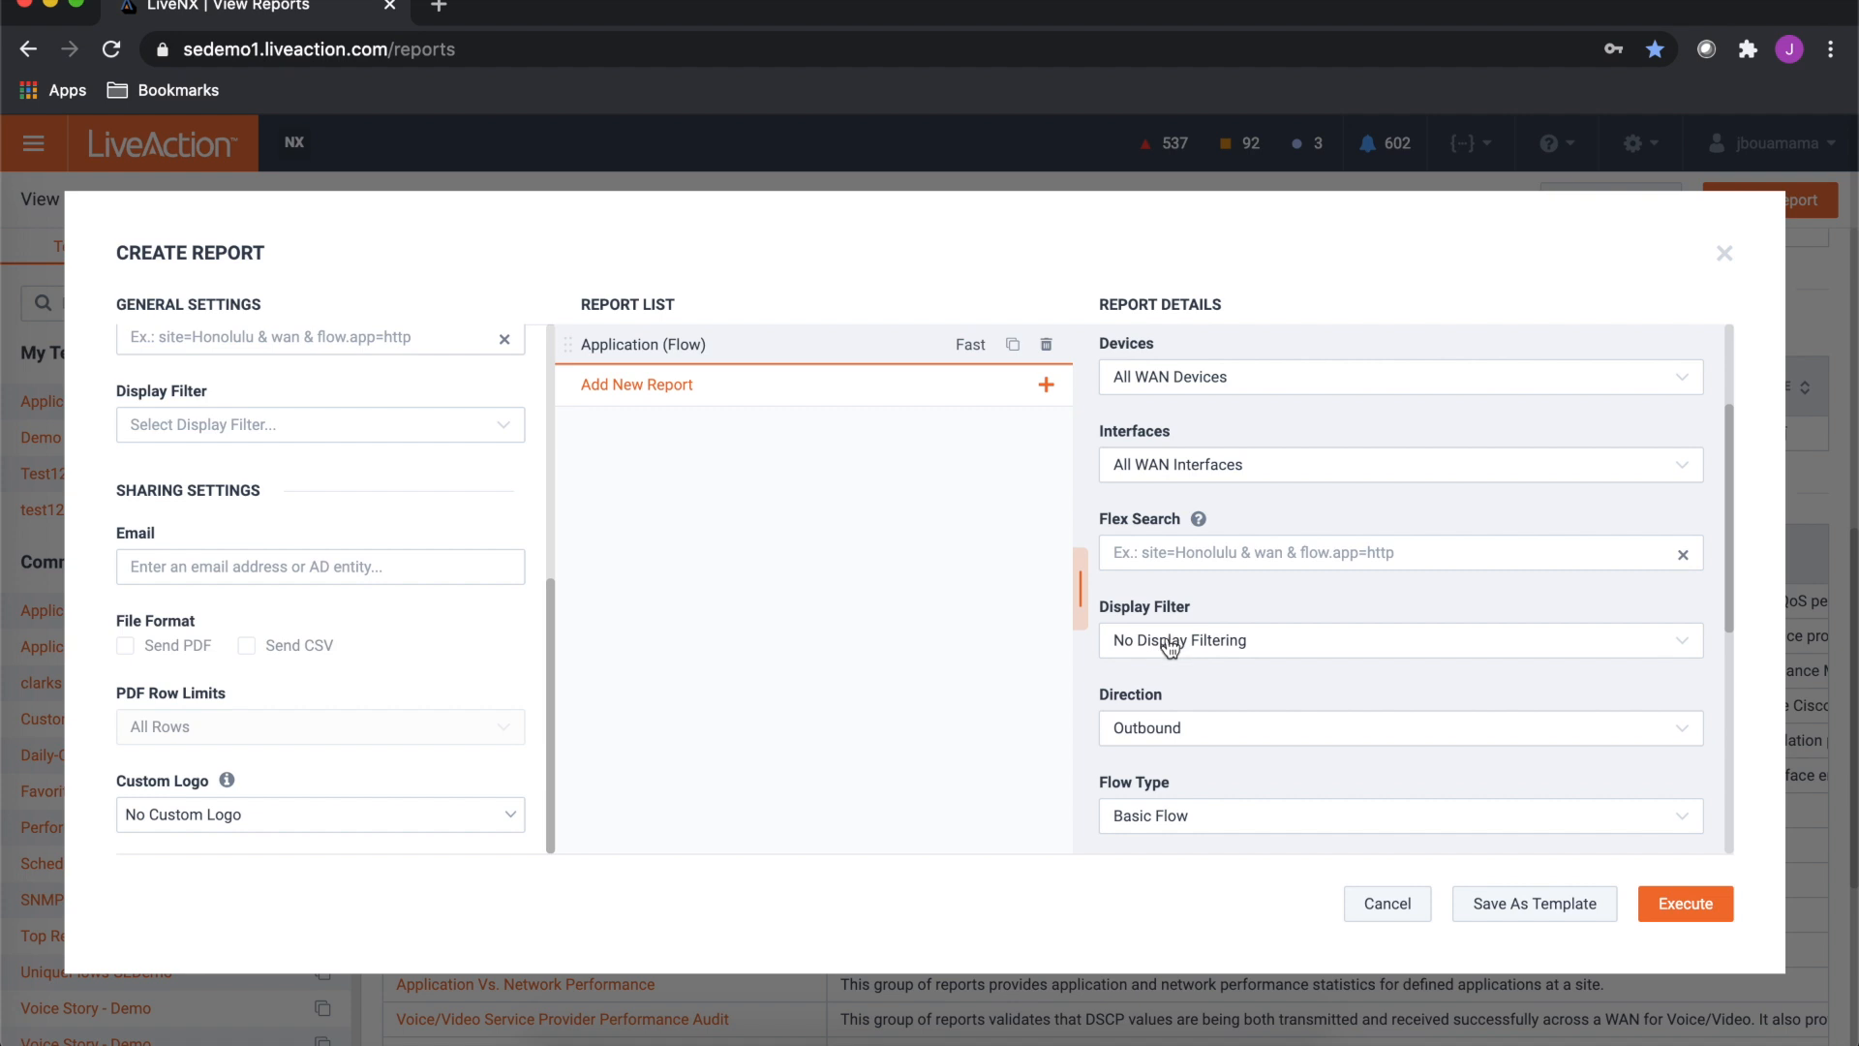
pyautogui.scroll(-1, 1153, 663)
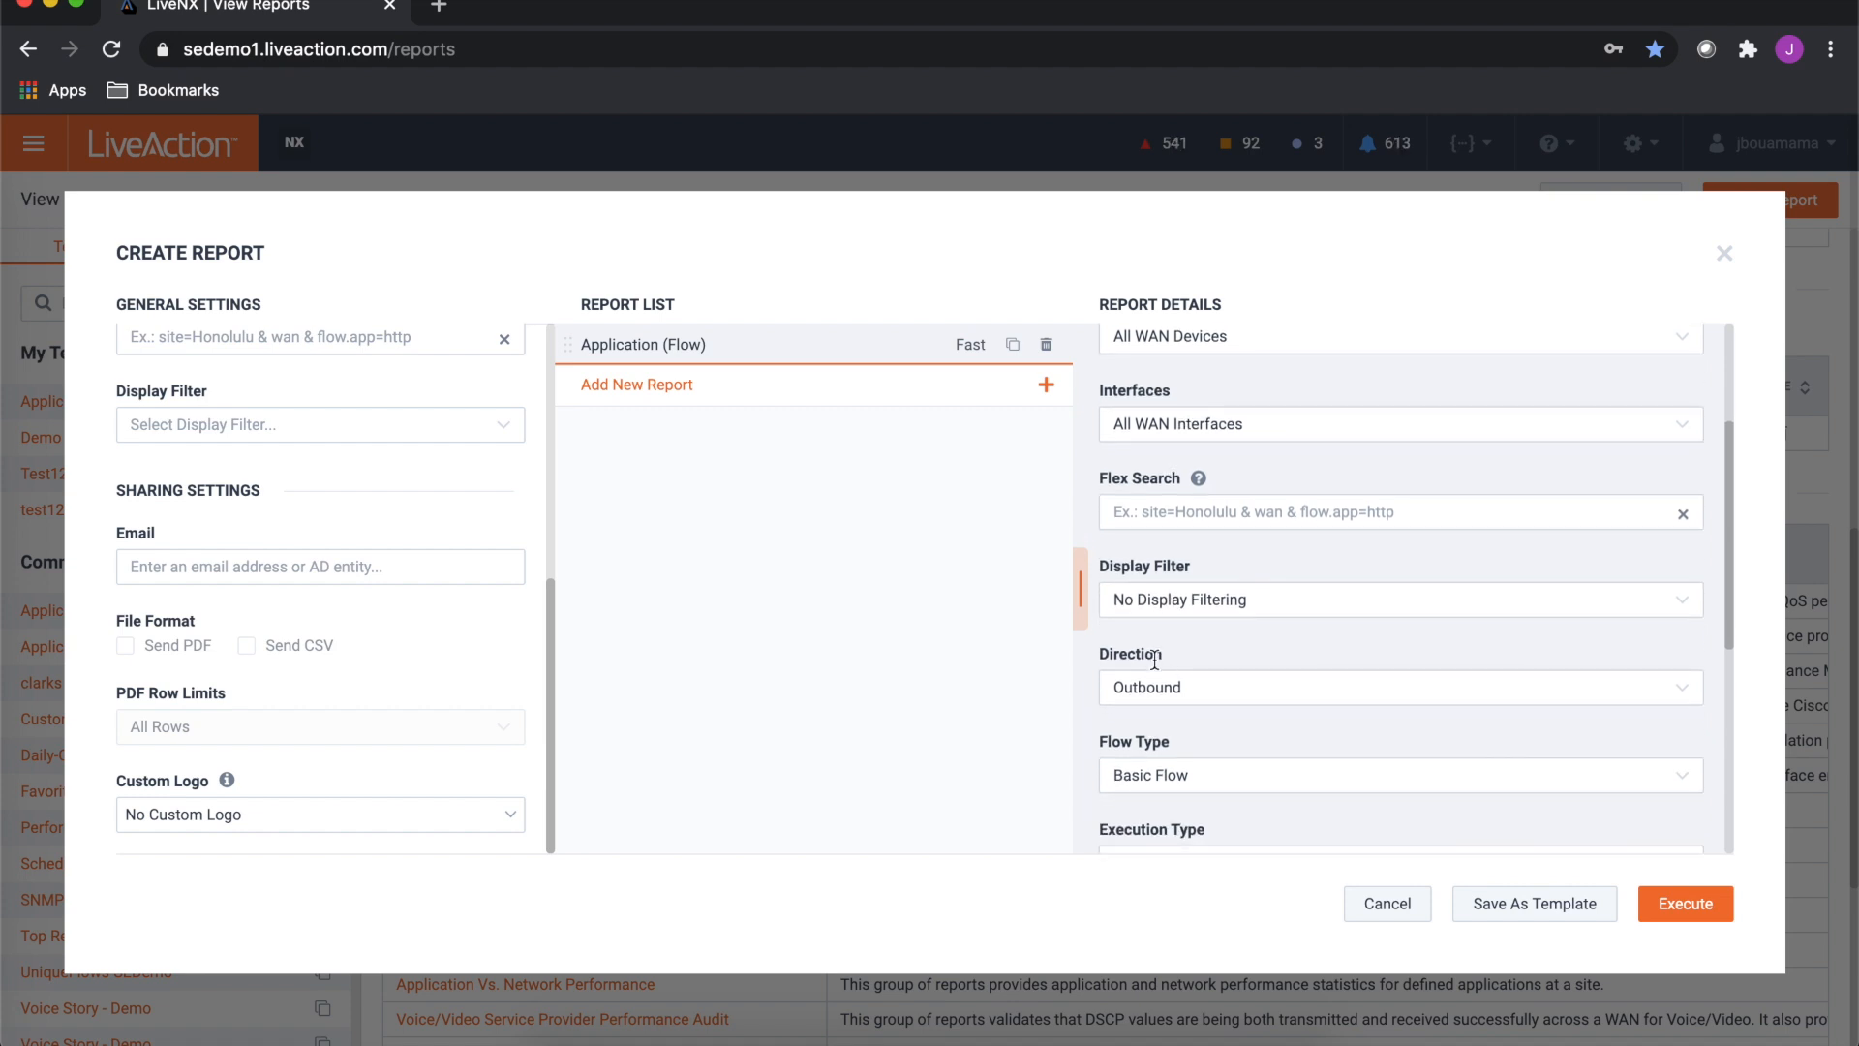
pyautogui.click(1149, 687)
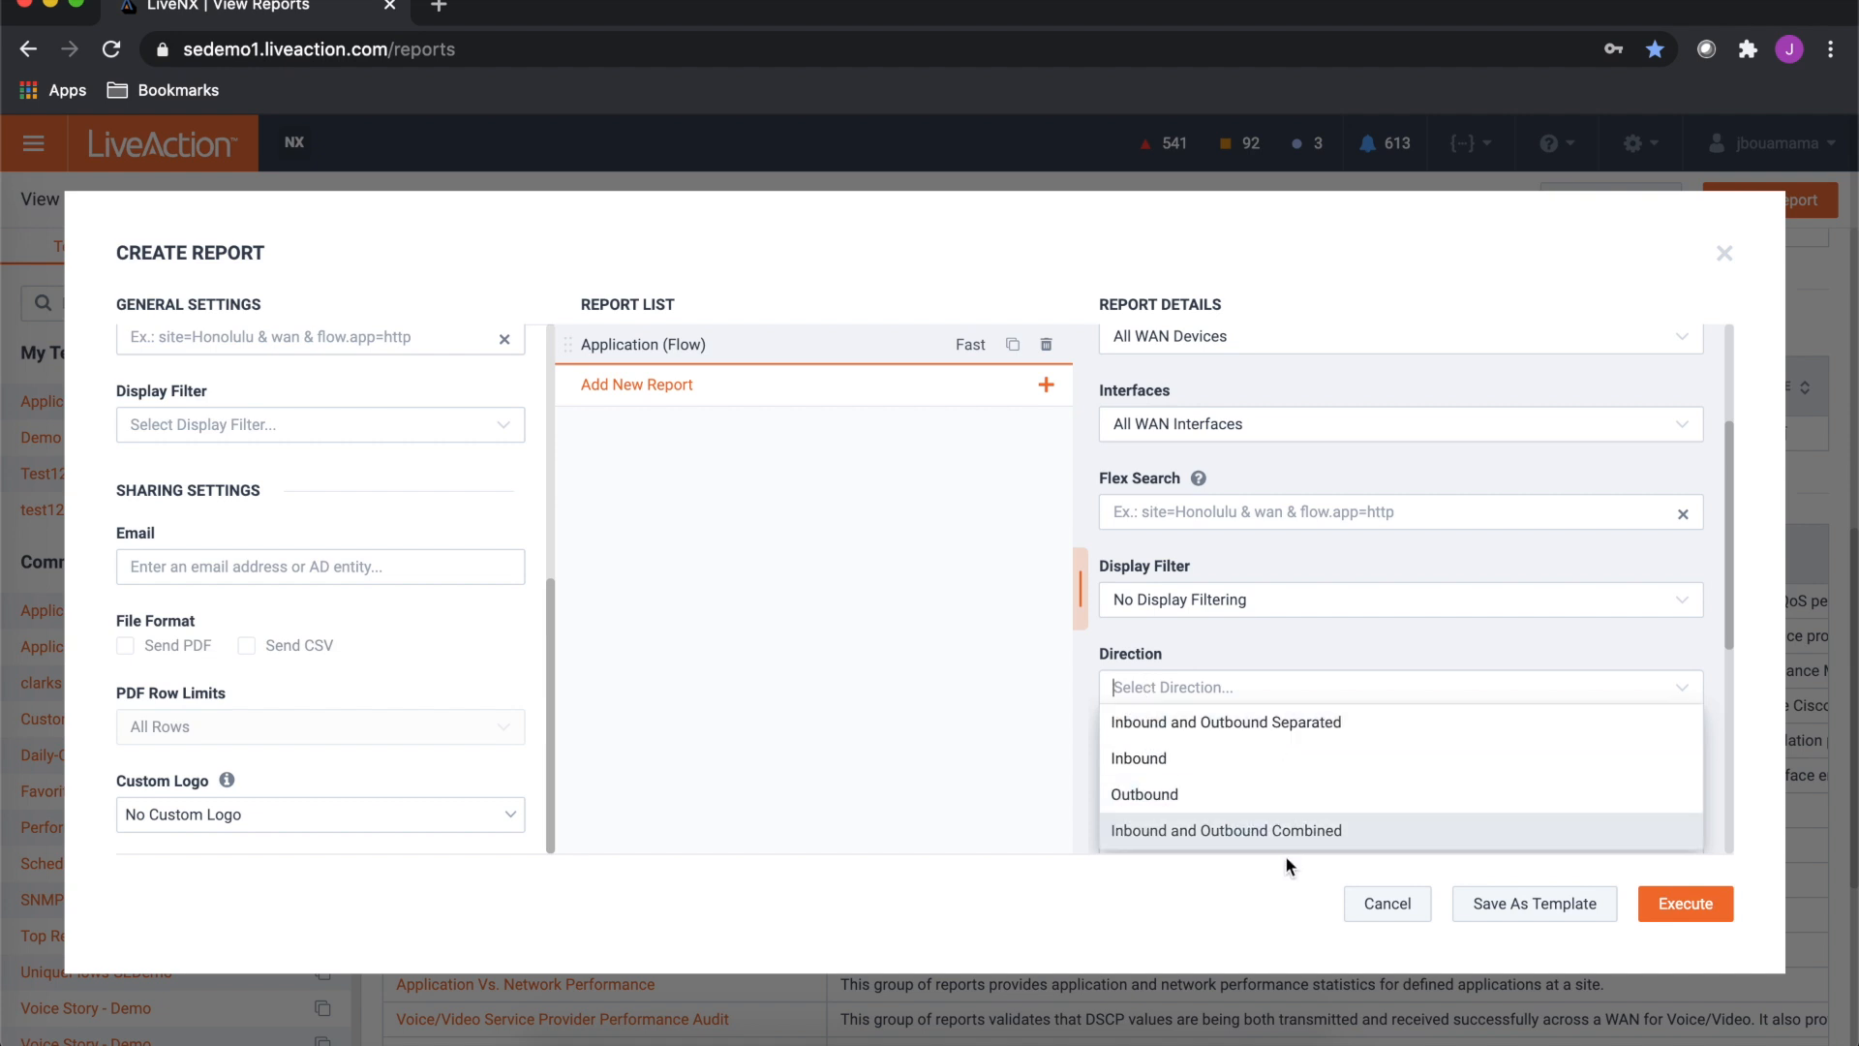
pyautogui.click(1325, 652)
# - Set the flow type to Basic Flow
pyautogui.scroll(-1, 1324, 652)
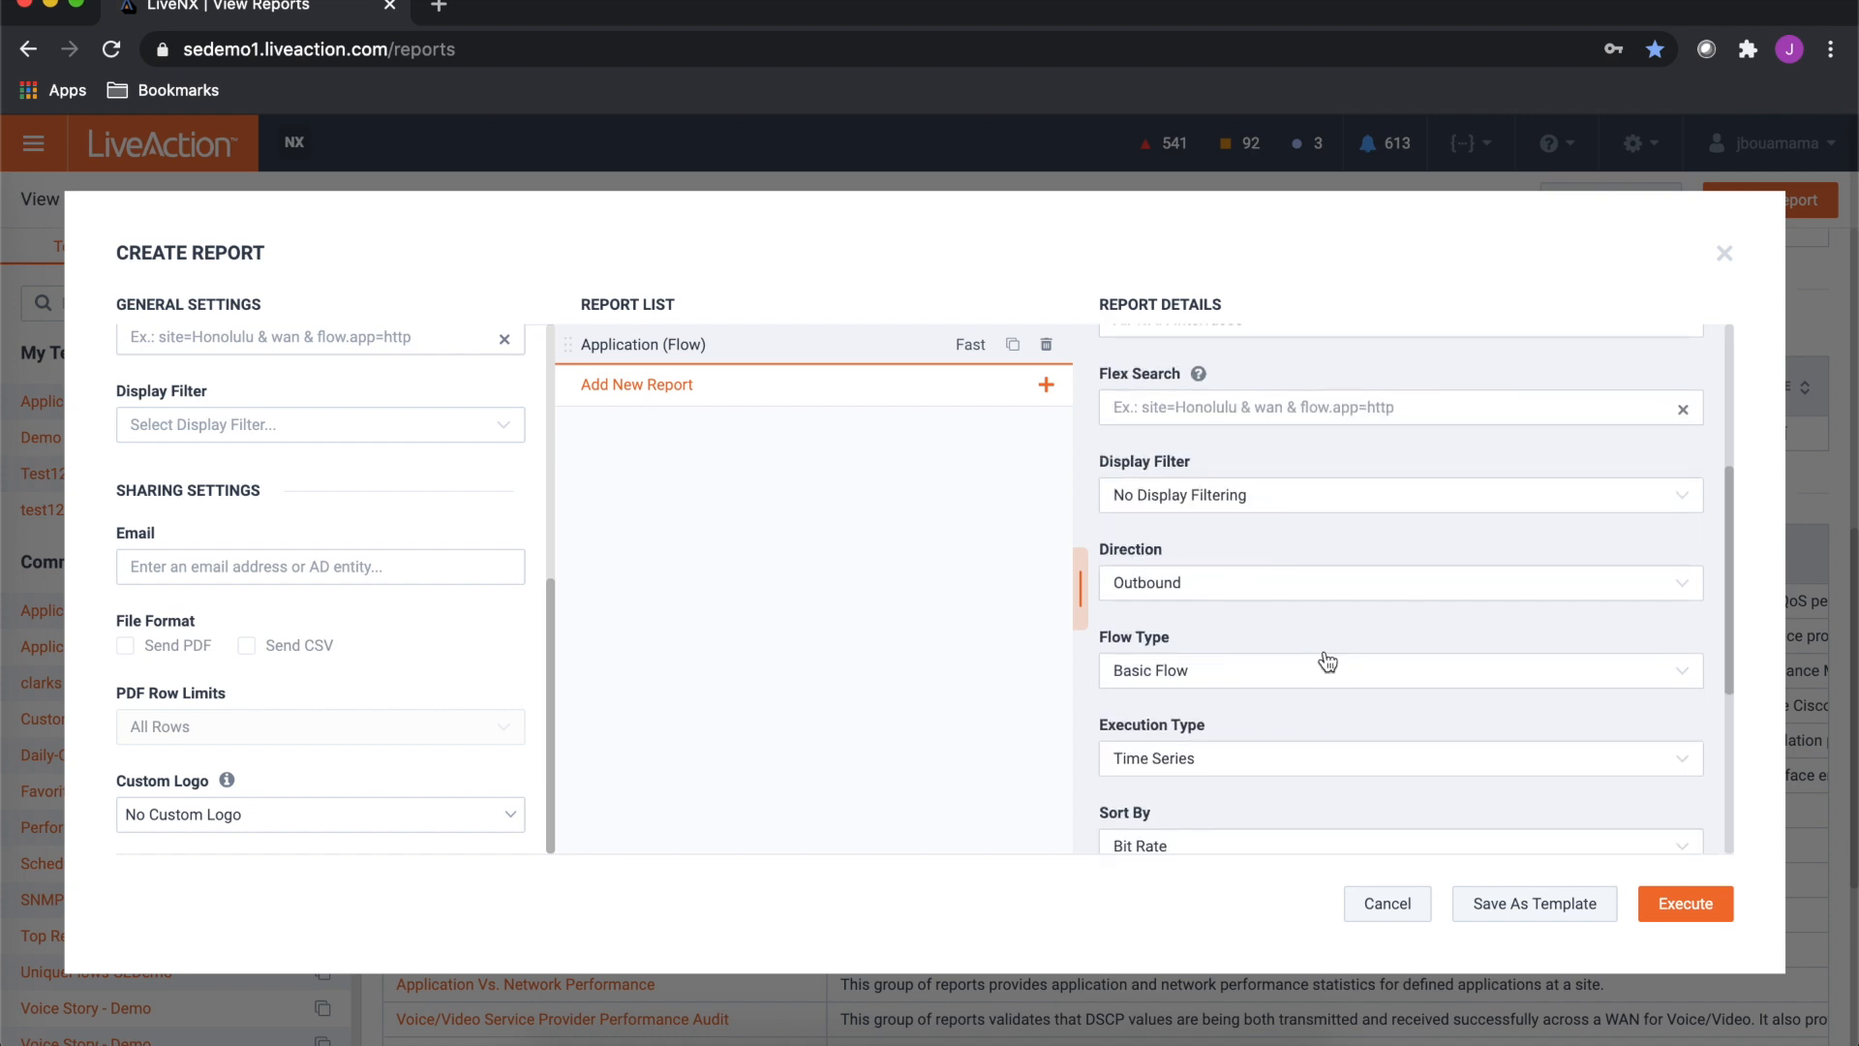
pyautogui.click(1175, 678)
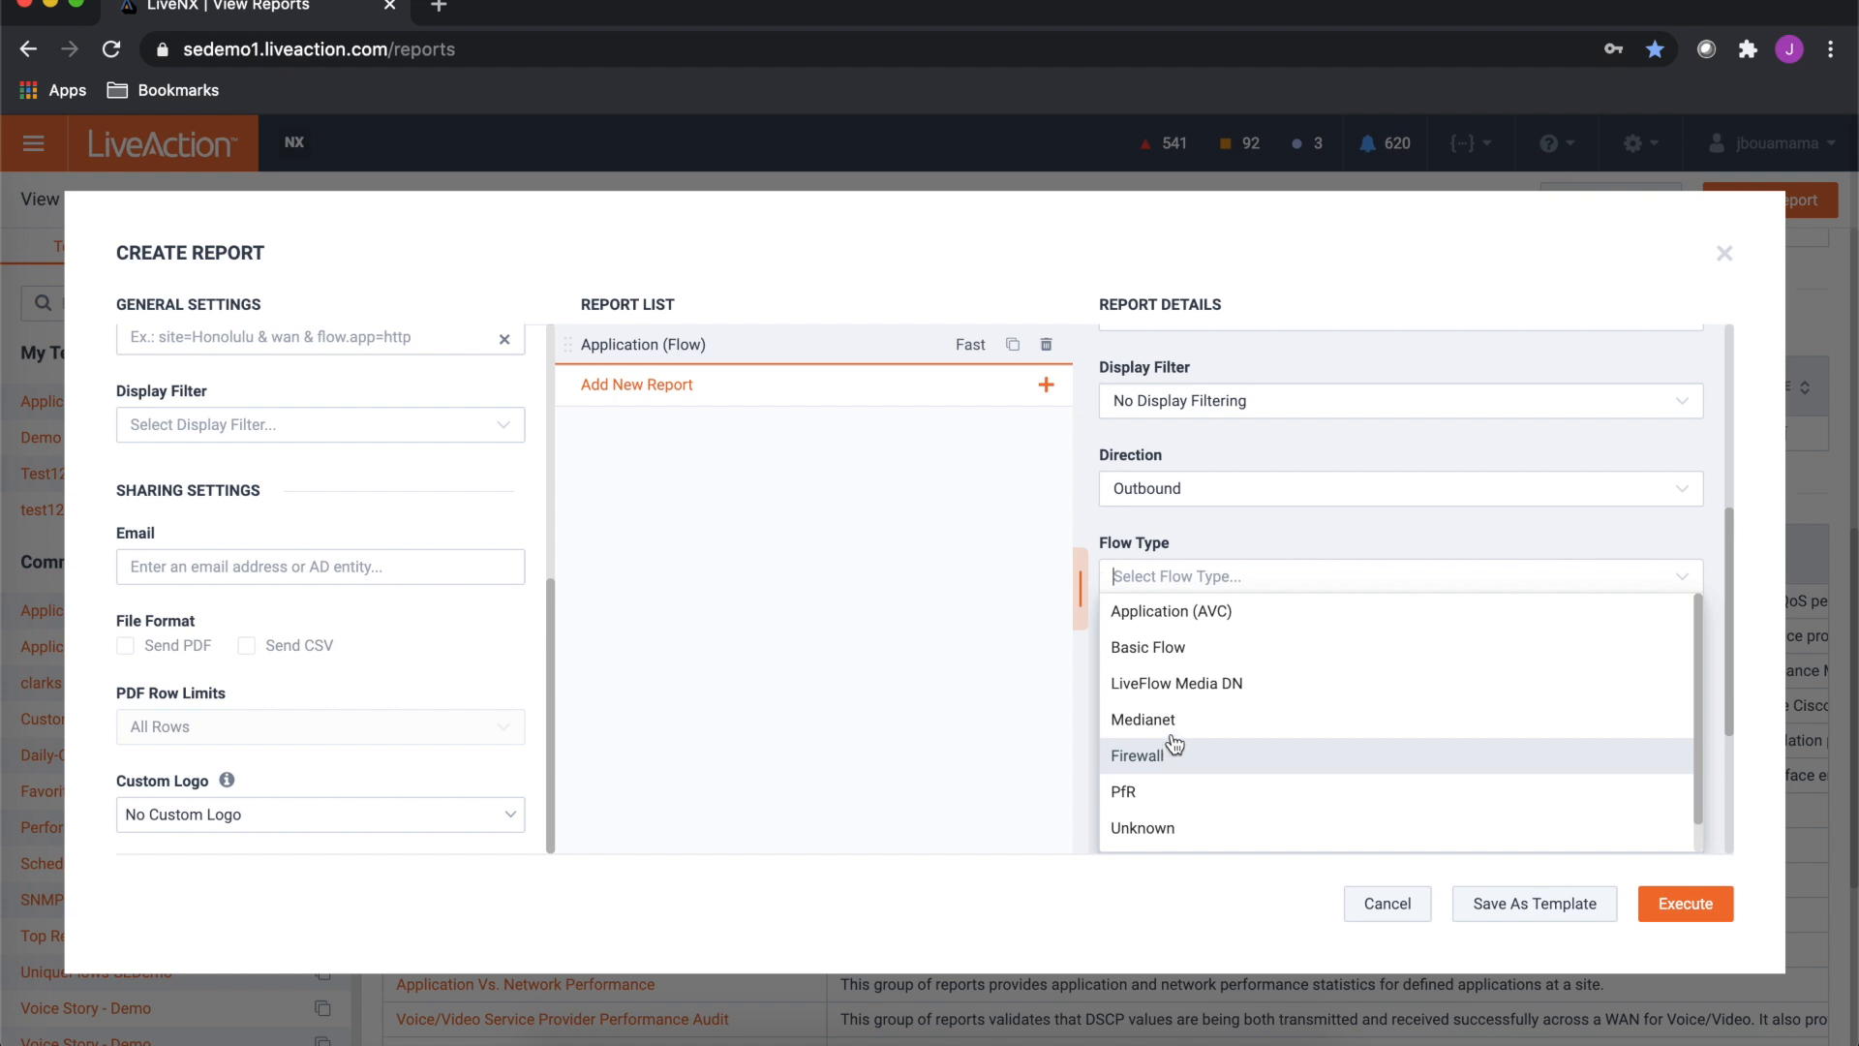
pyautogui.click(1173, 656)
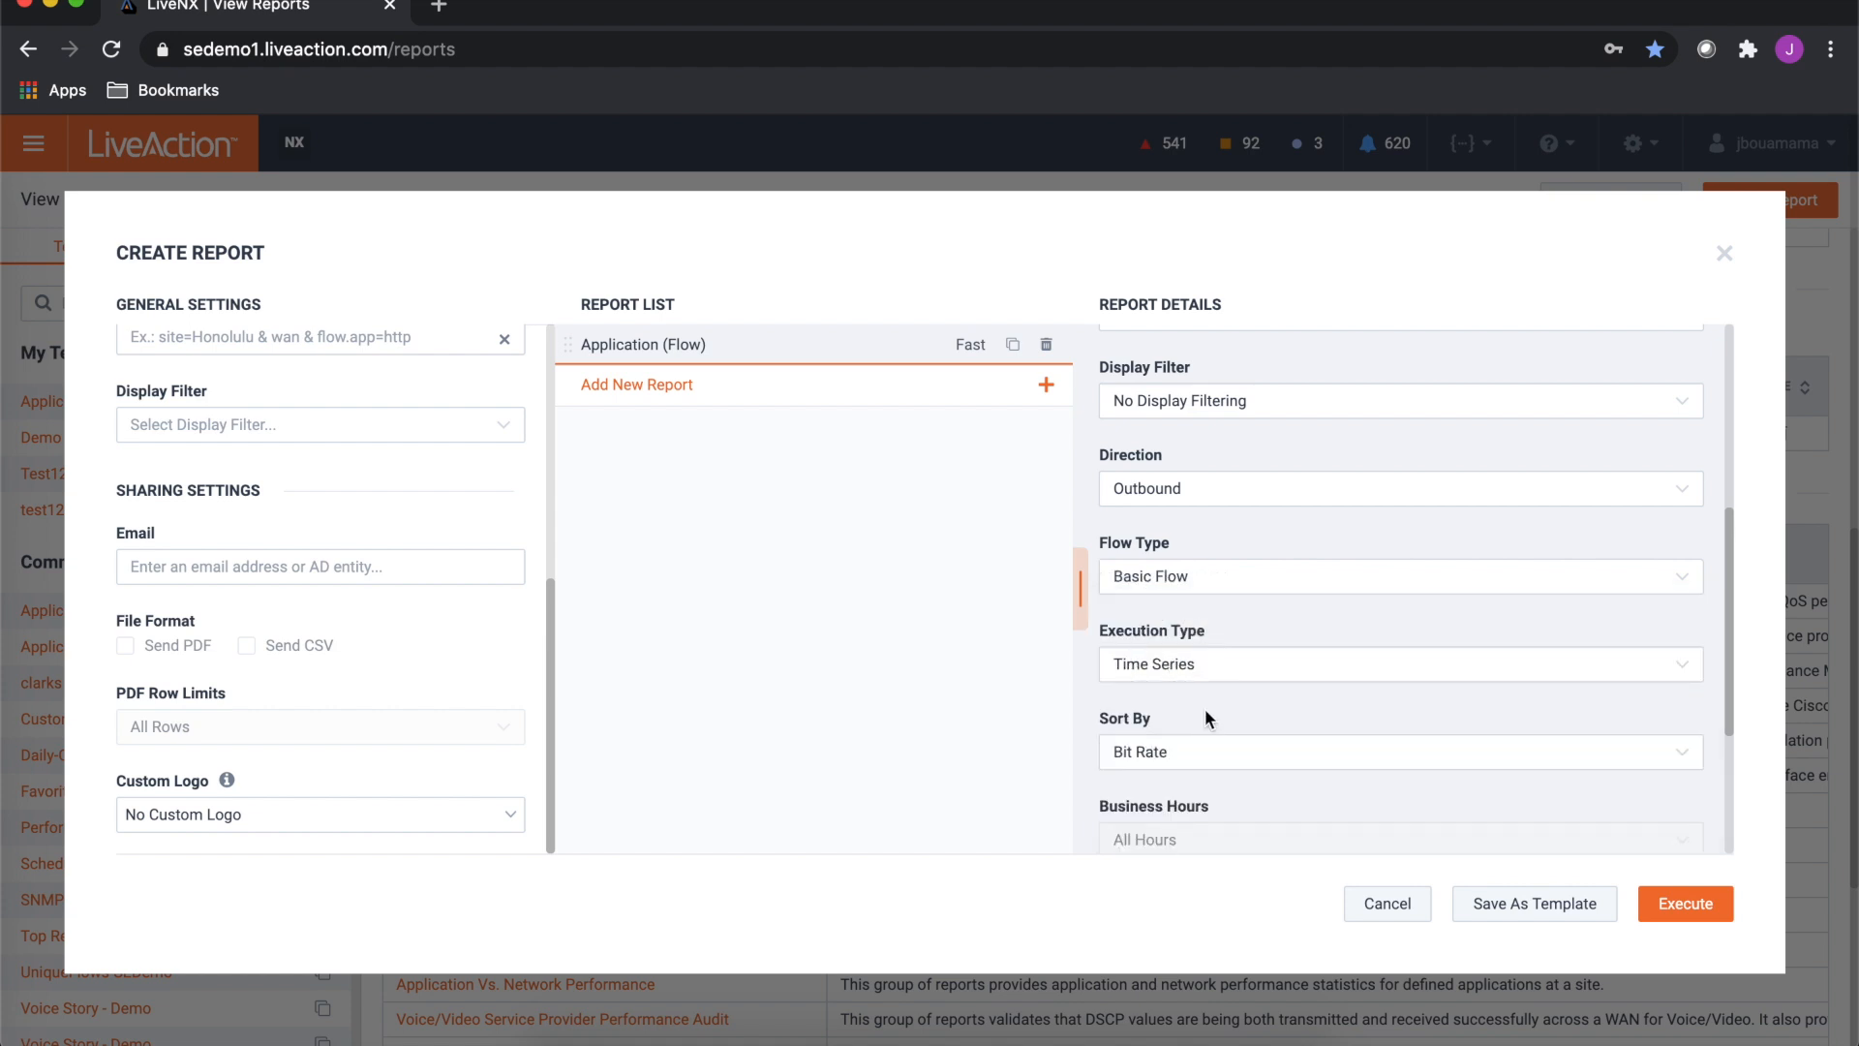
# - Set the execution type to Time Series and sort the report by Bit Rate
pyautogui.scroll(-1, 1204, 707)
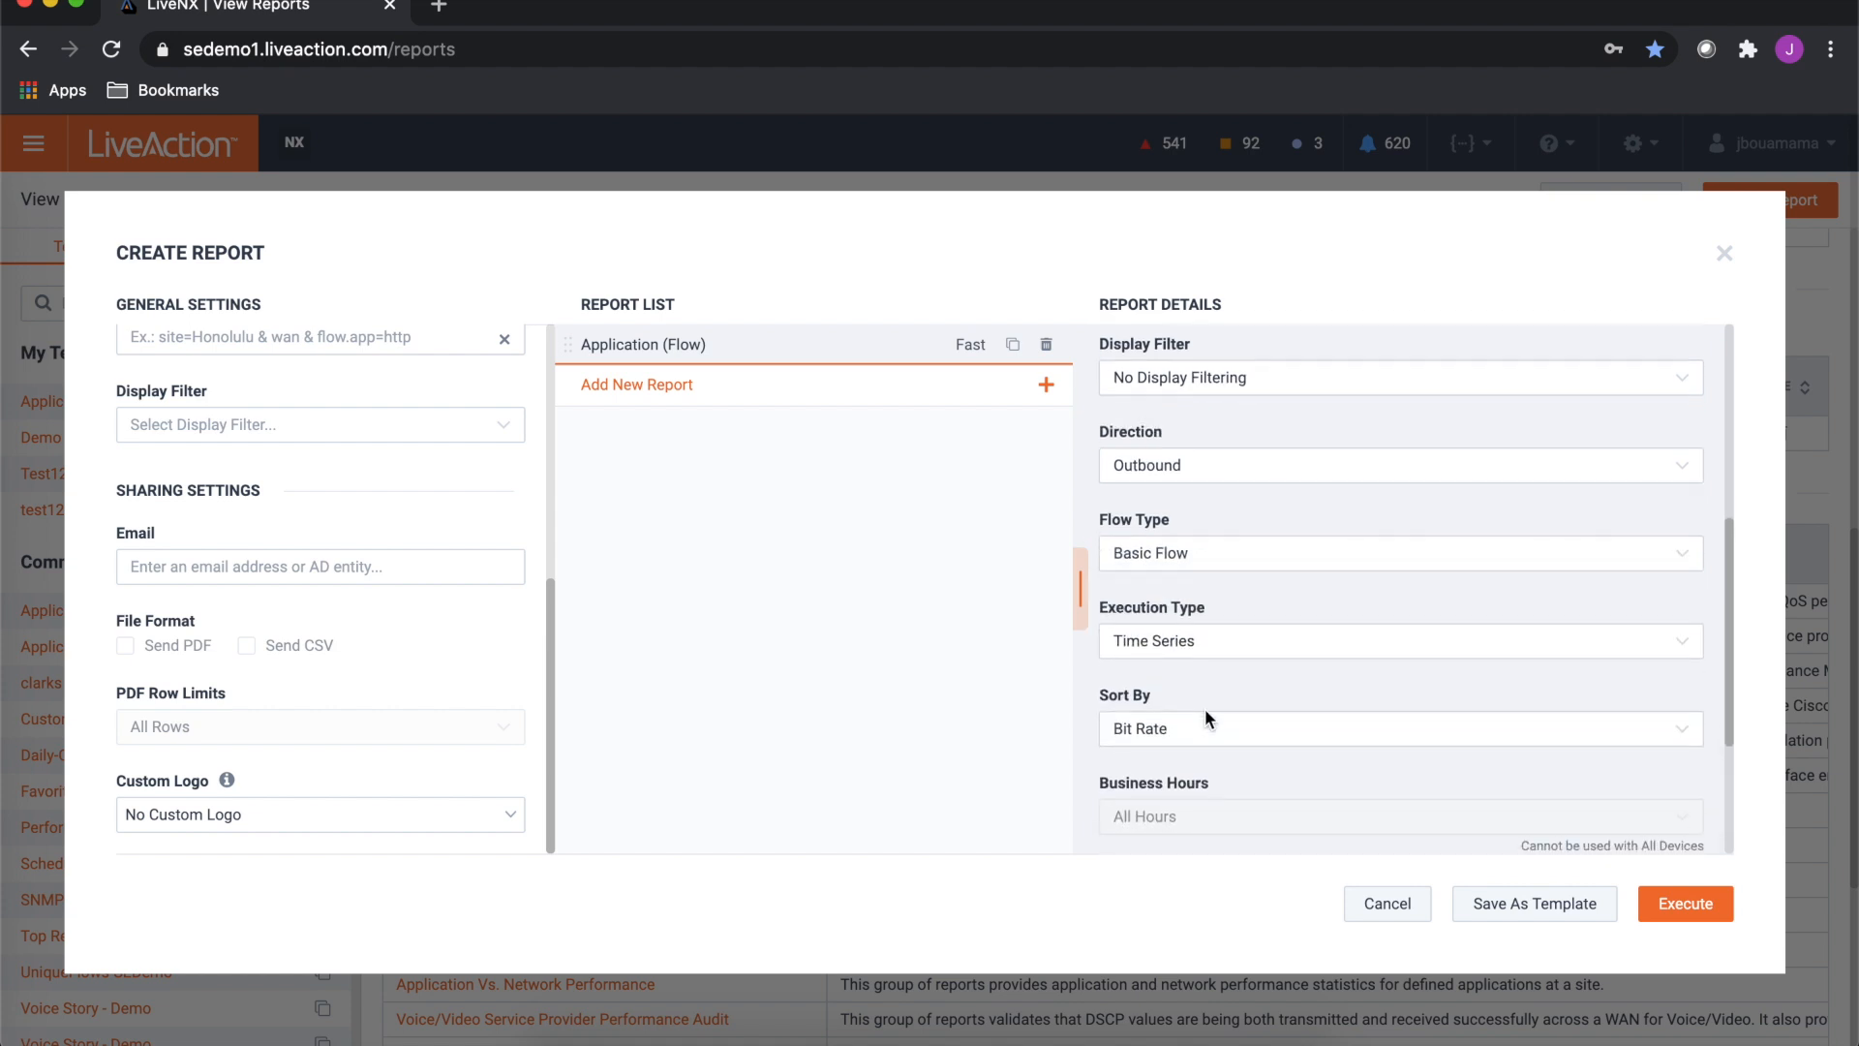
pyautogui.click(1172, 627)
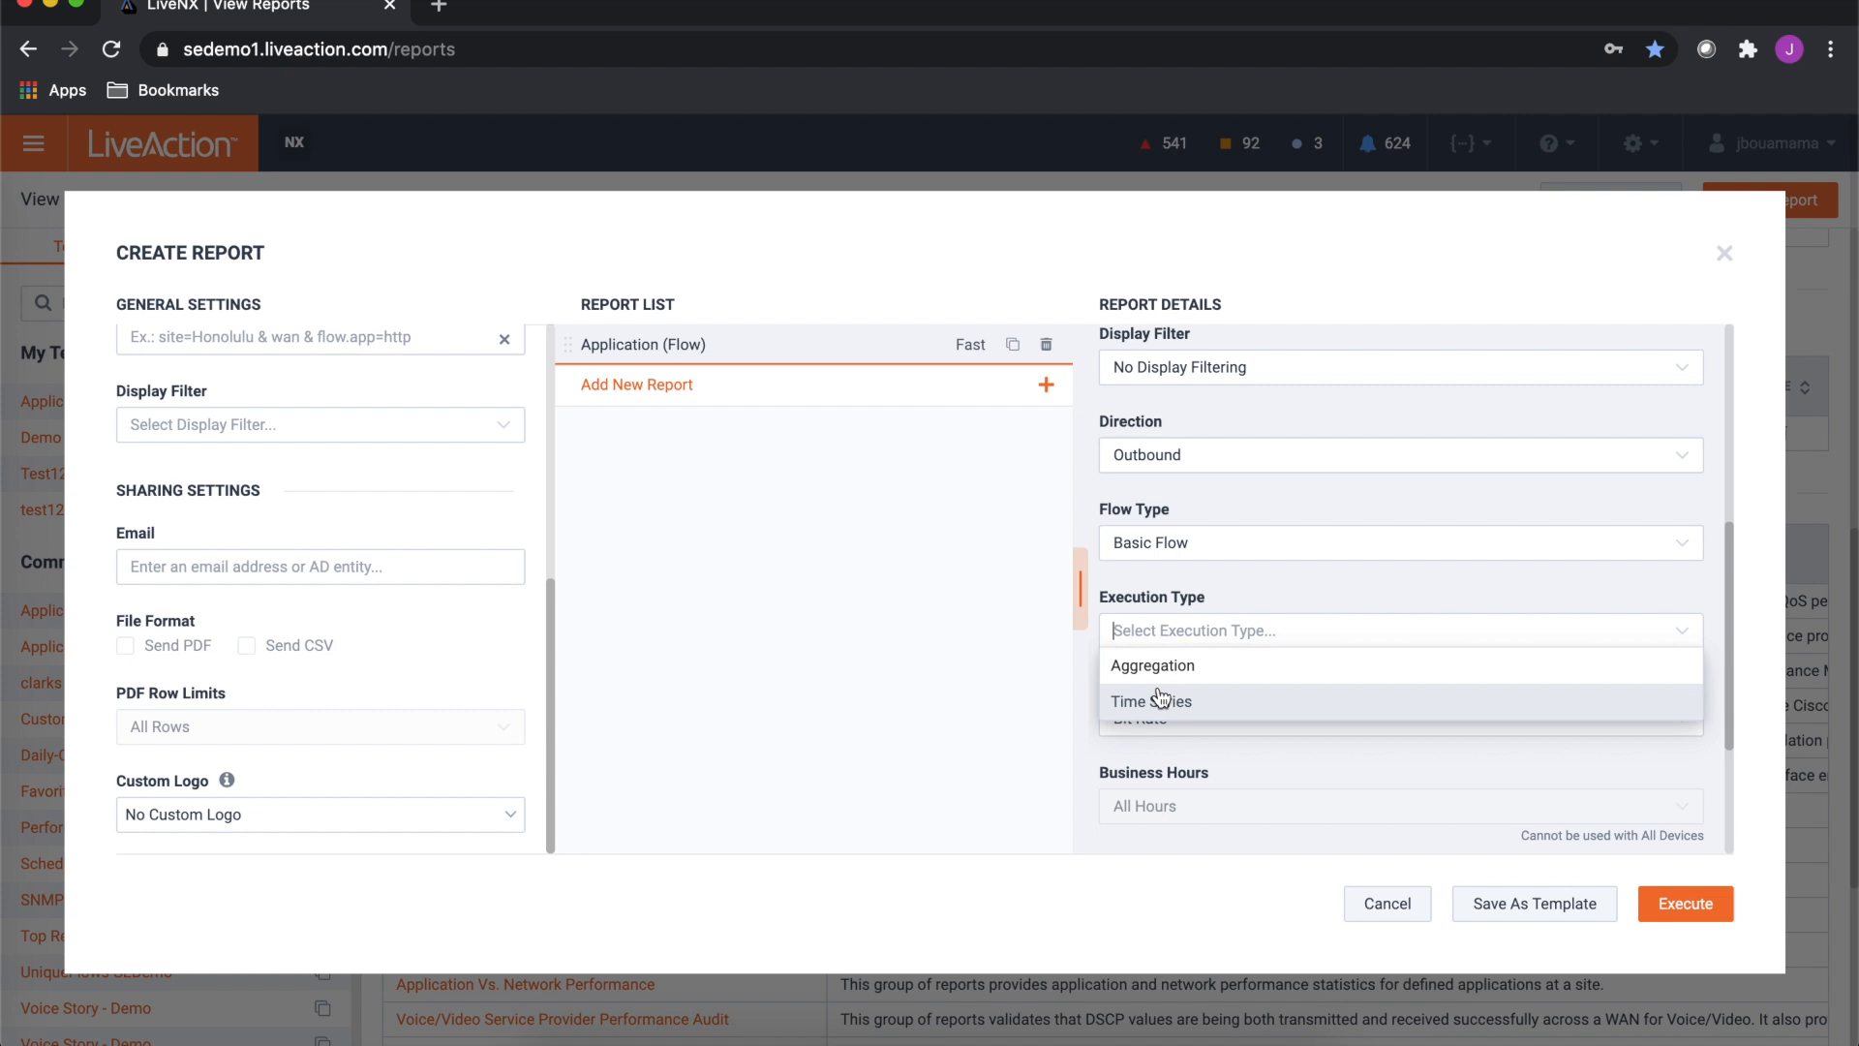
pyautogui.click(1161, 699)
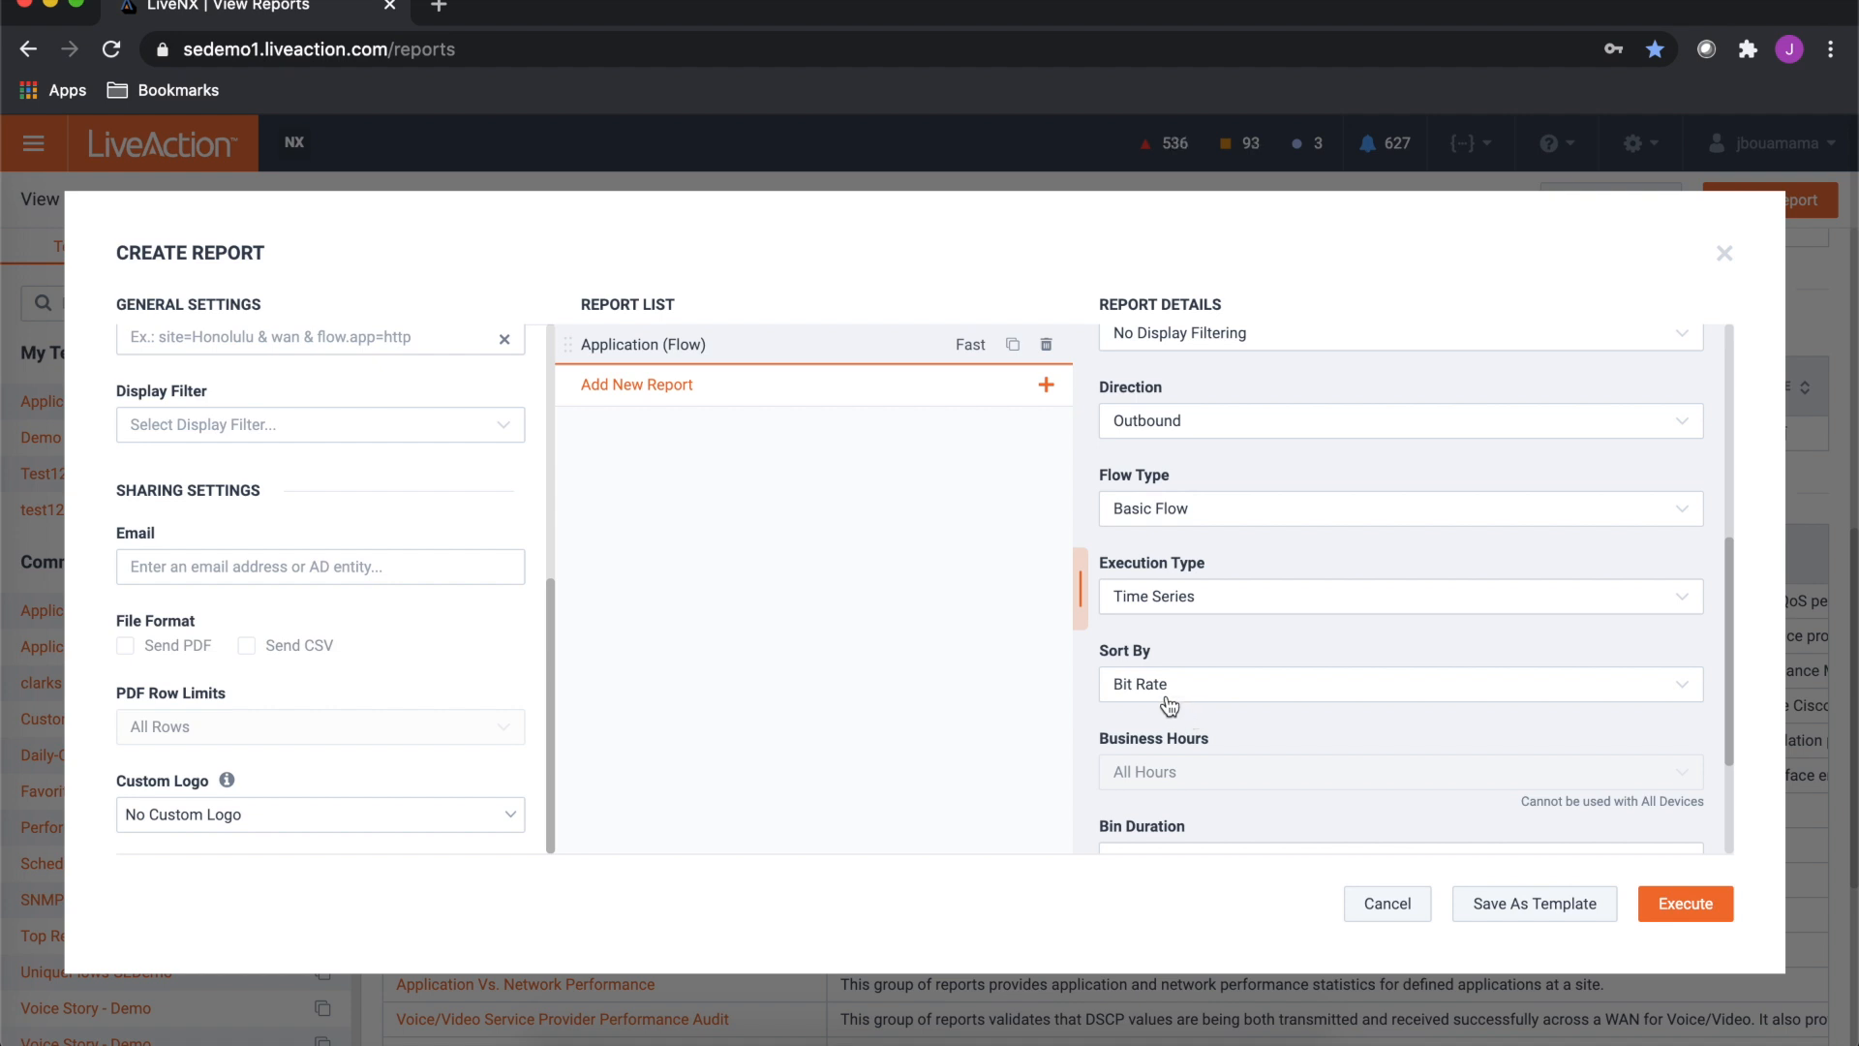
pyautogui.click(1167, 693)
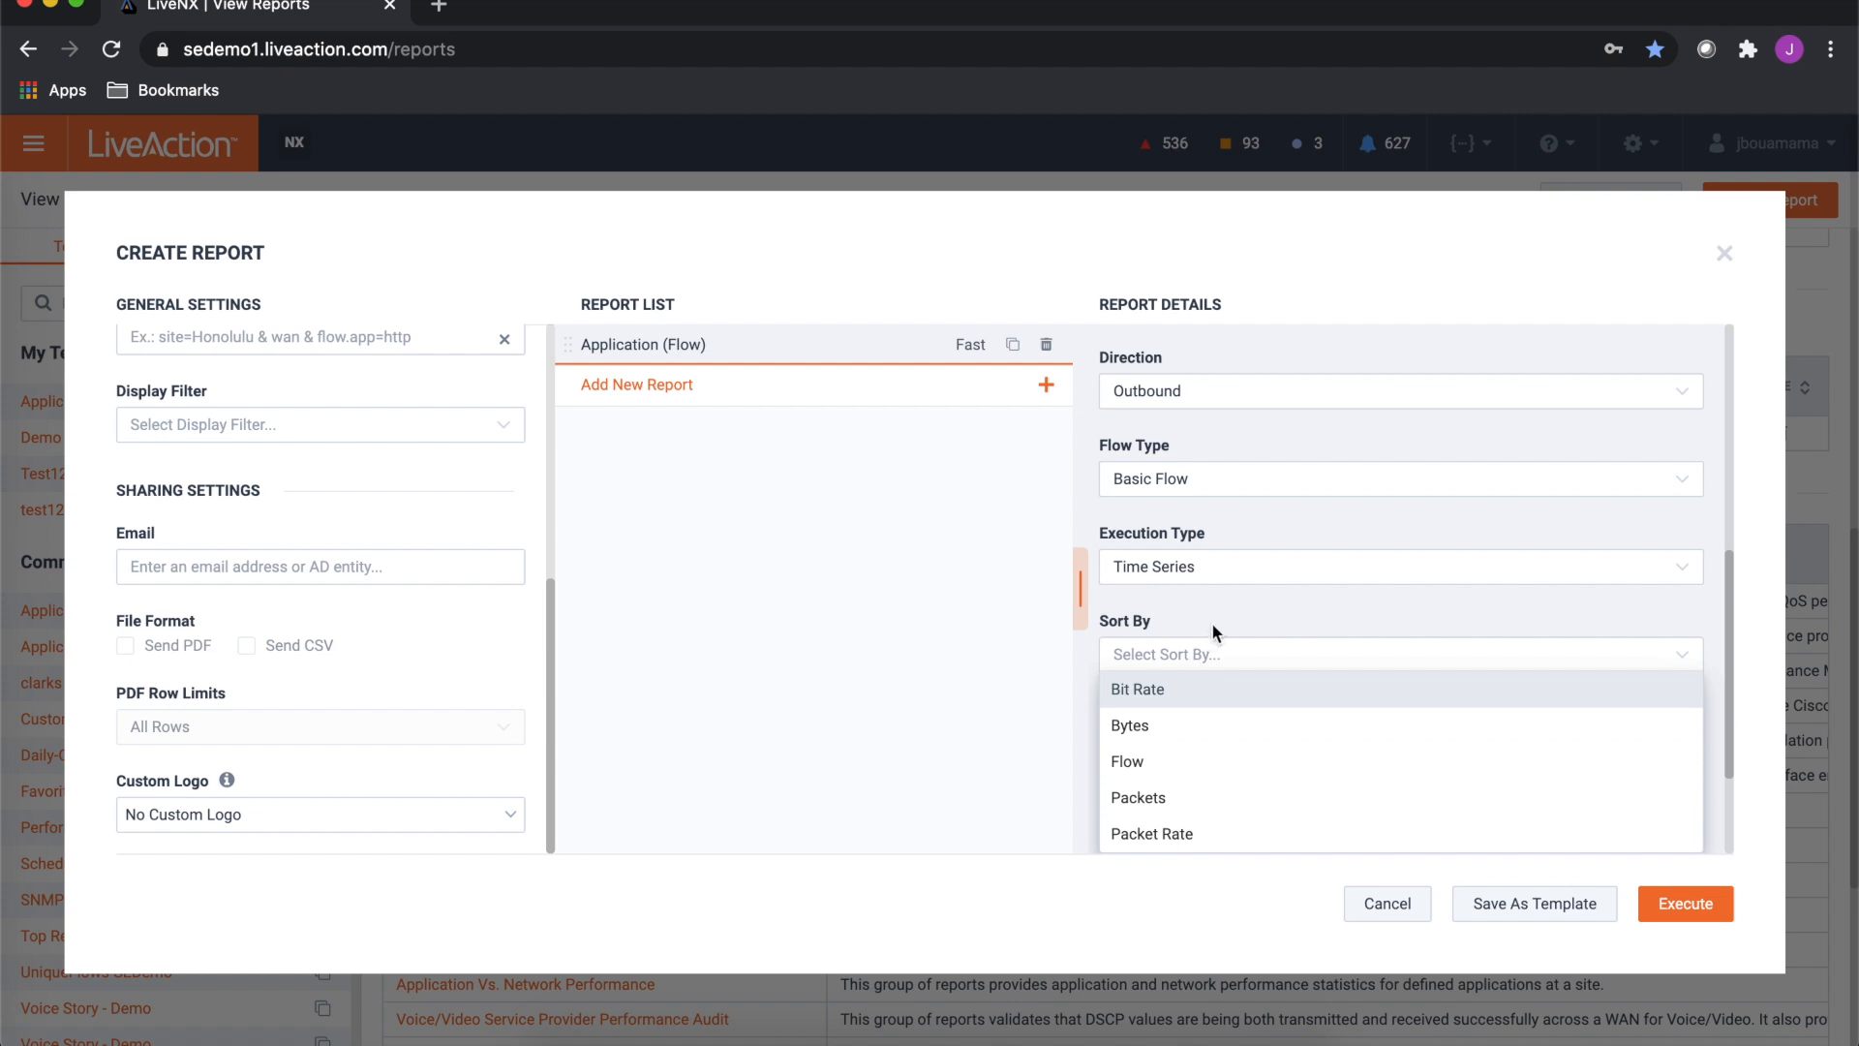
pyautogui.press('Return')
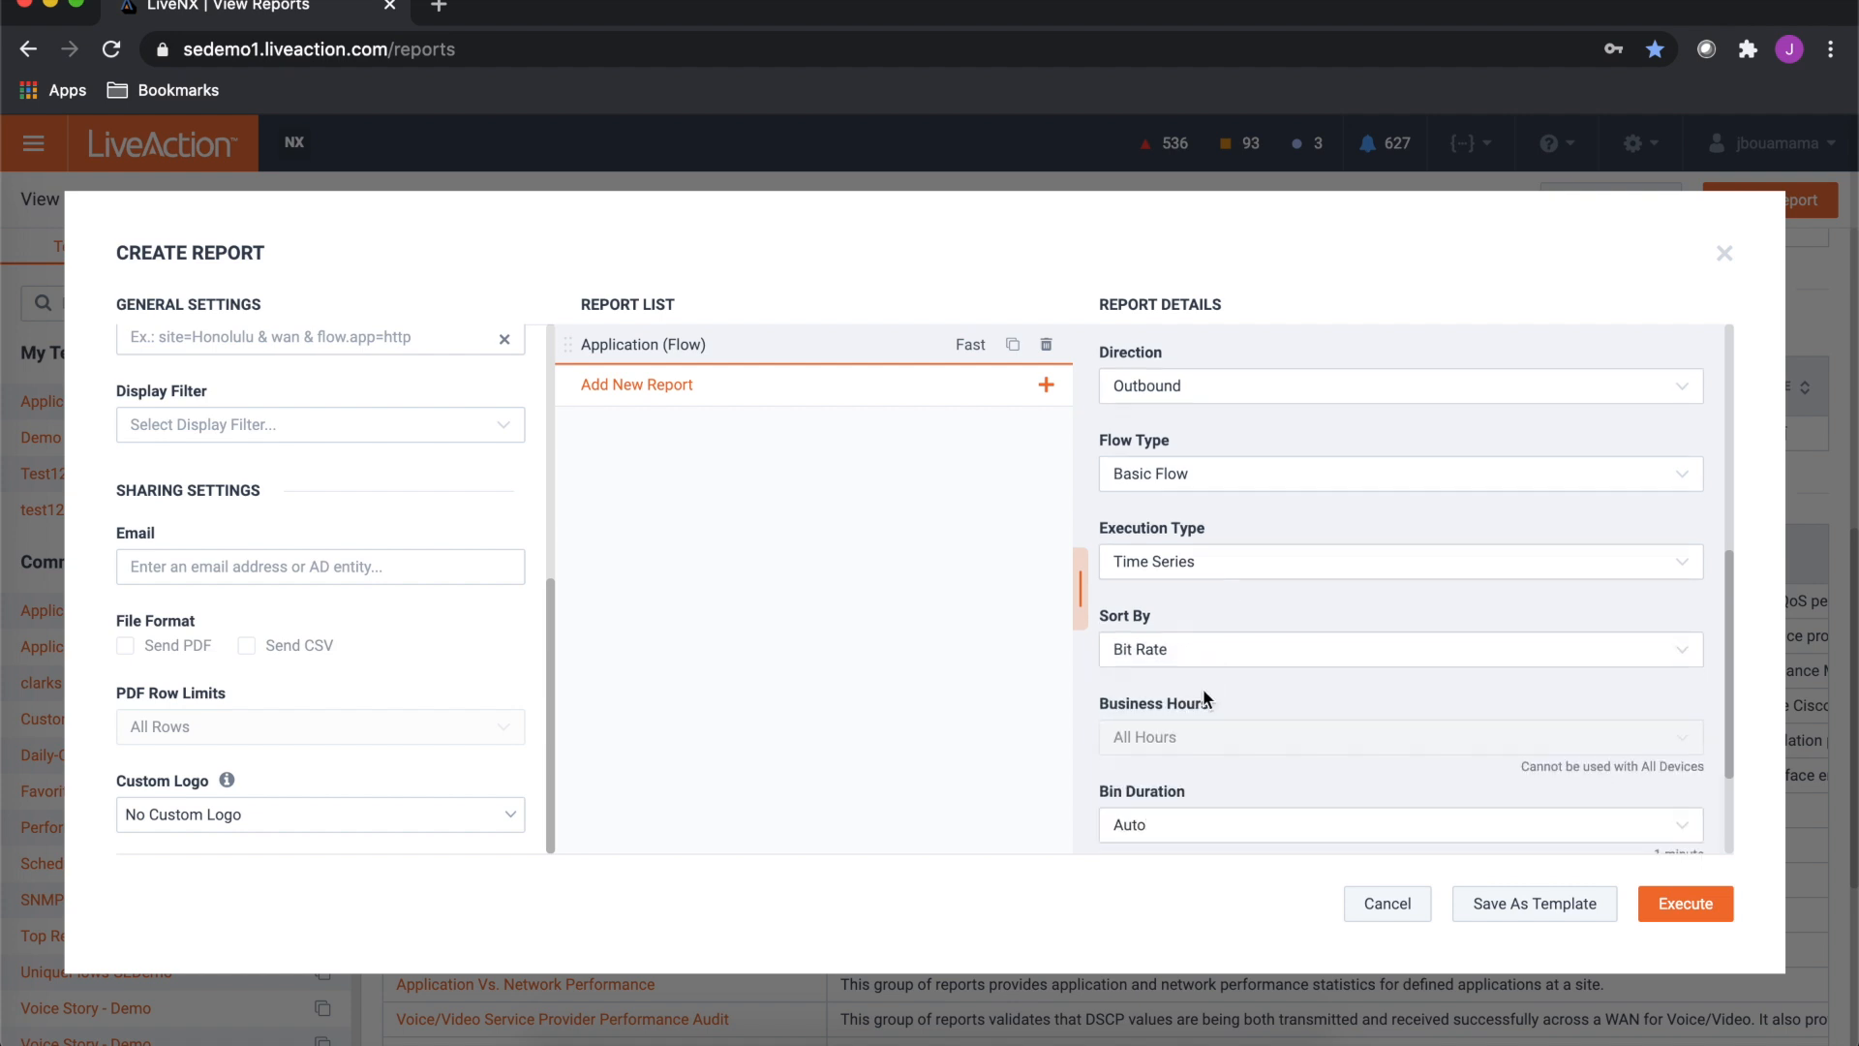
# - Open the bin duration options and close them without changing the setting
pyautogui.scroll(-1, 1203, 687)
pyautogui.scroll(-3, 1203, 689)
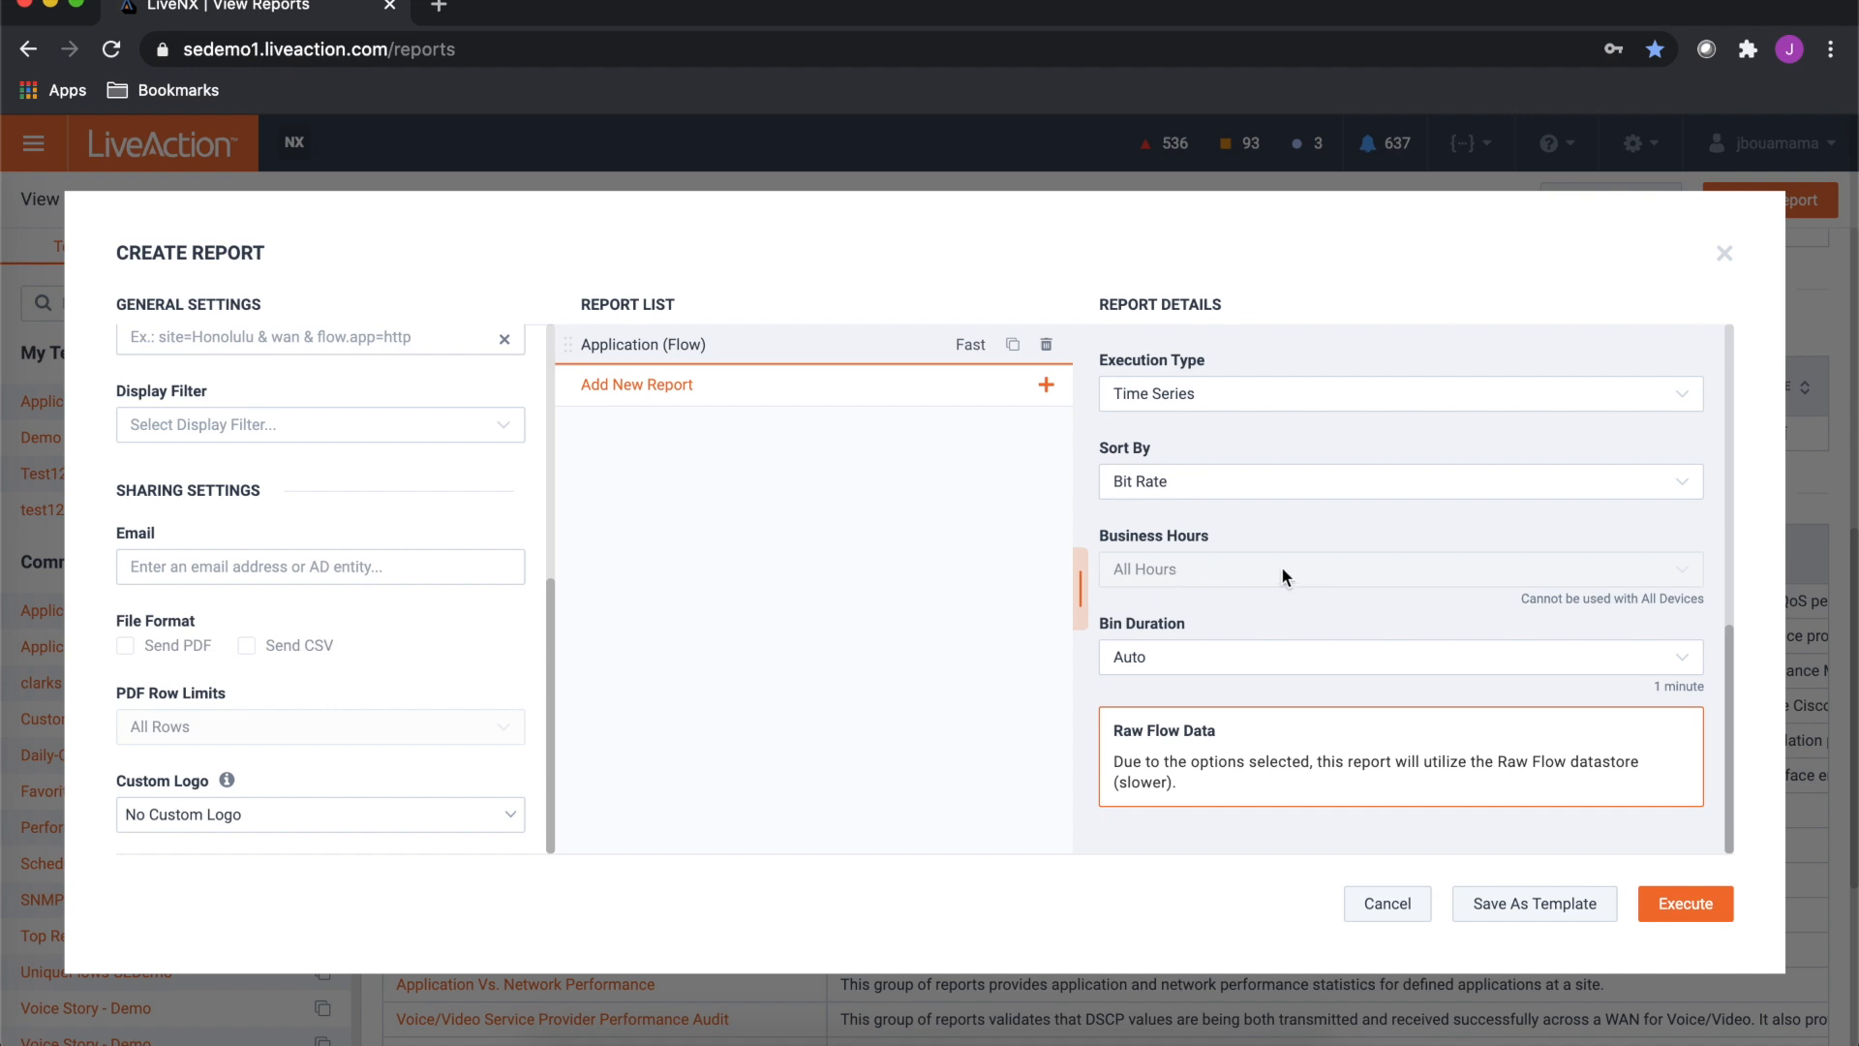
pyautogui.click(1179, 648)
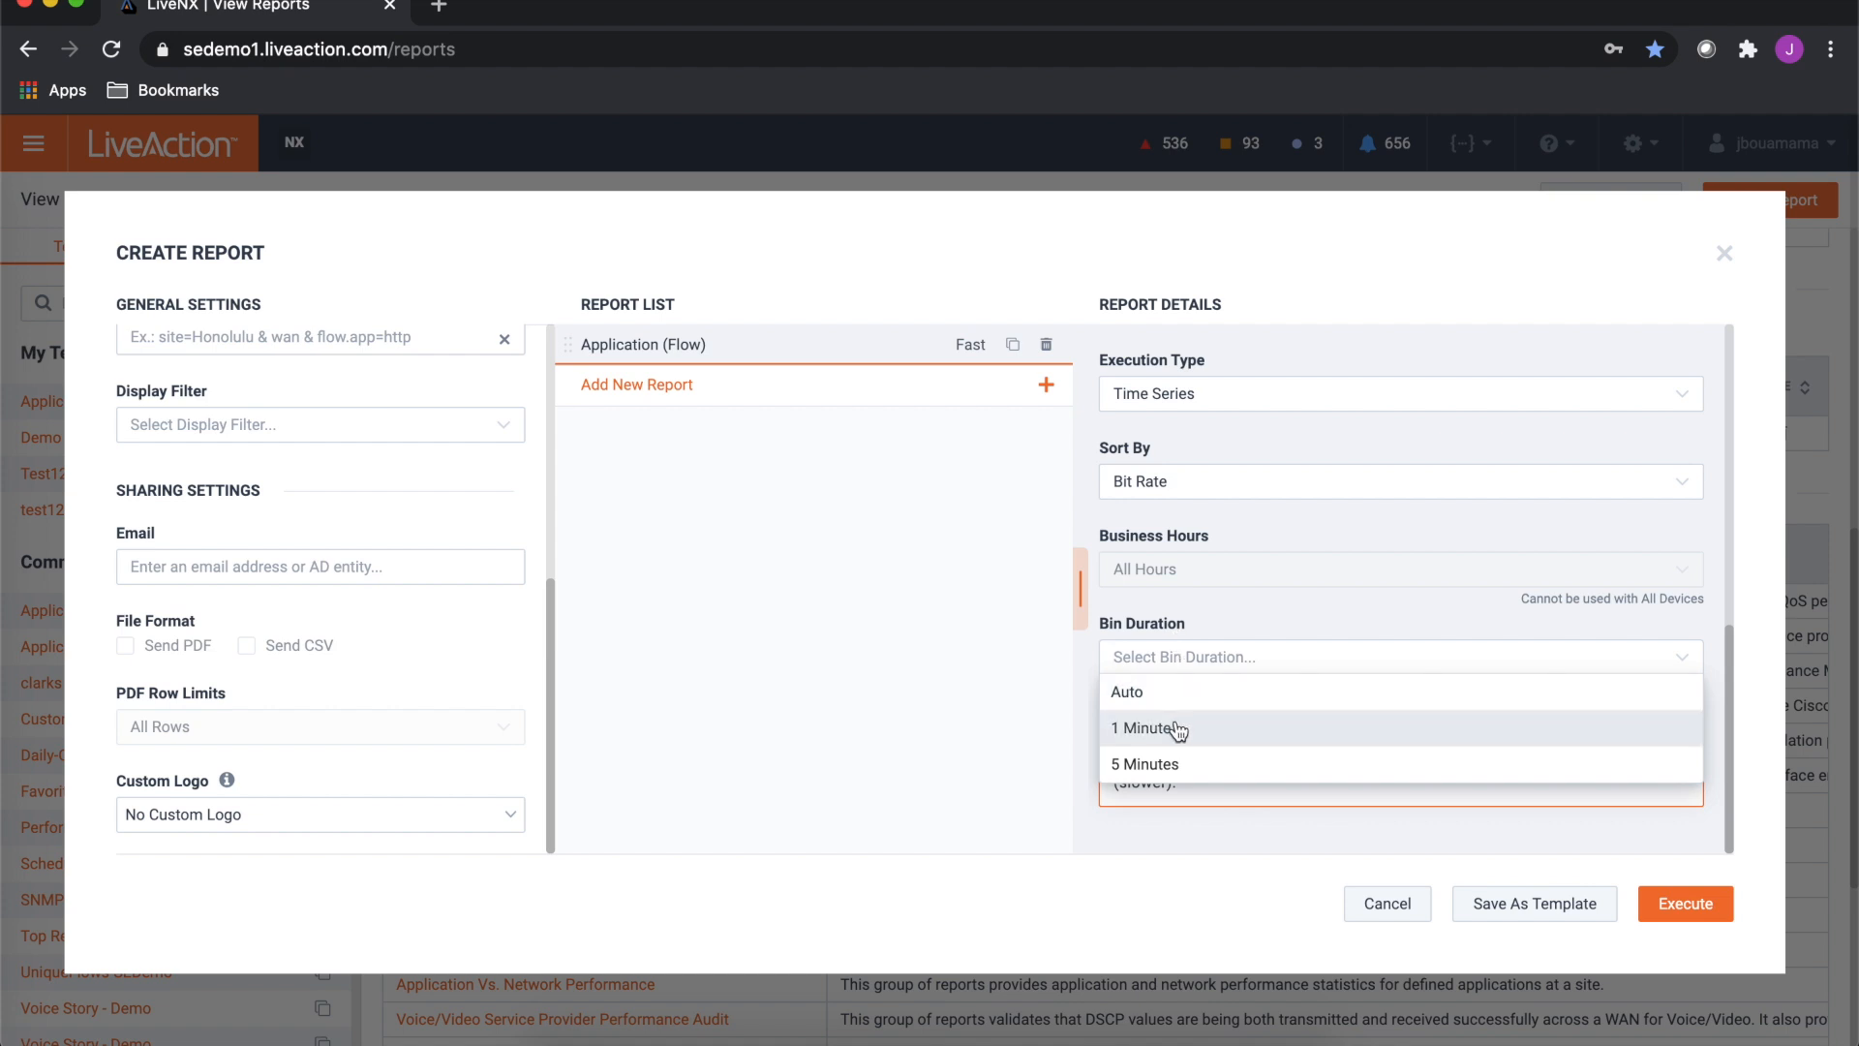
pyautogui.click(1294, 602)
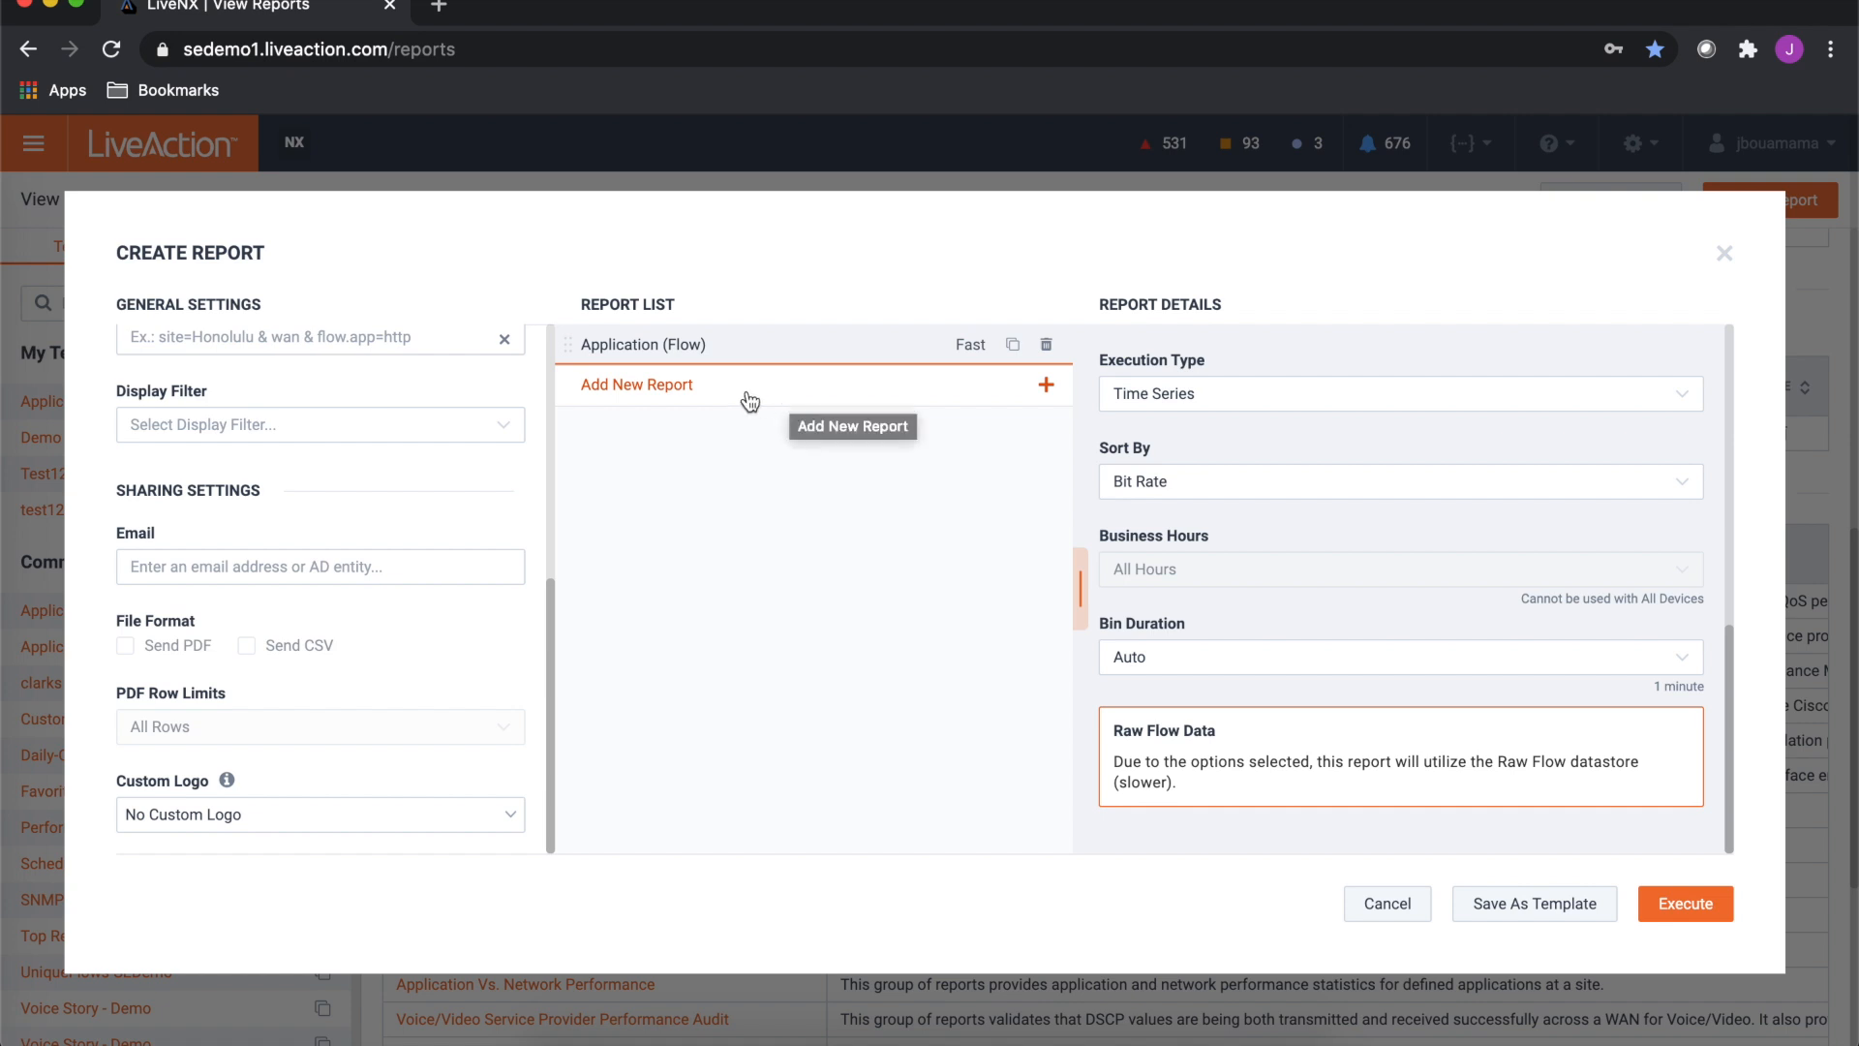
# - Add a second report of type Top Conversations (Flow) from the Top Reports category to the report list
pyautogui.click(649, 387)
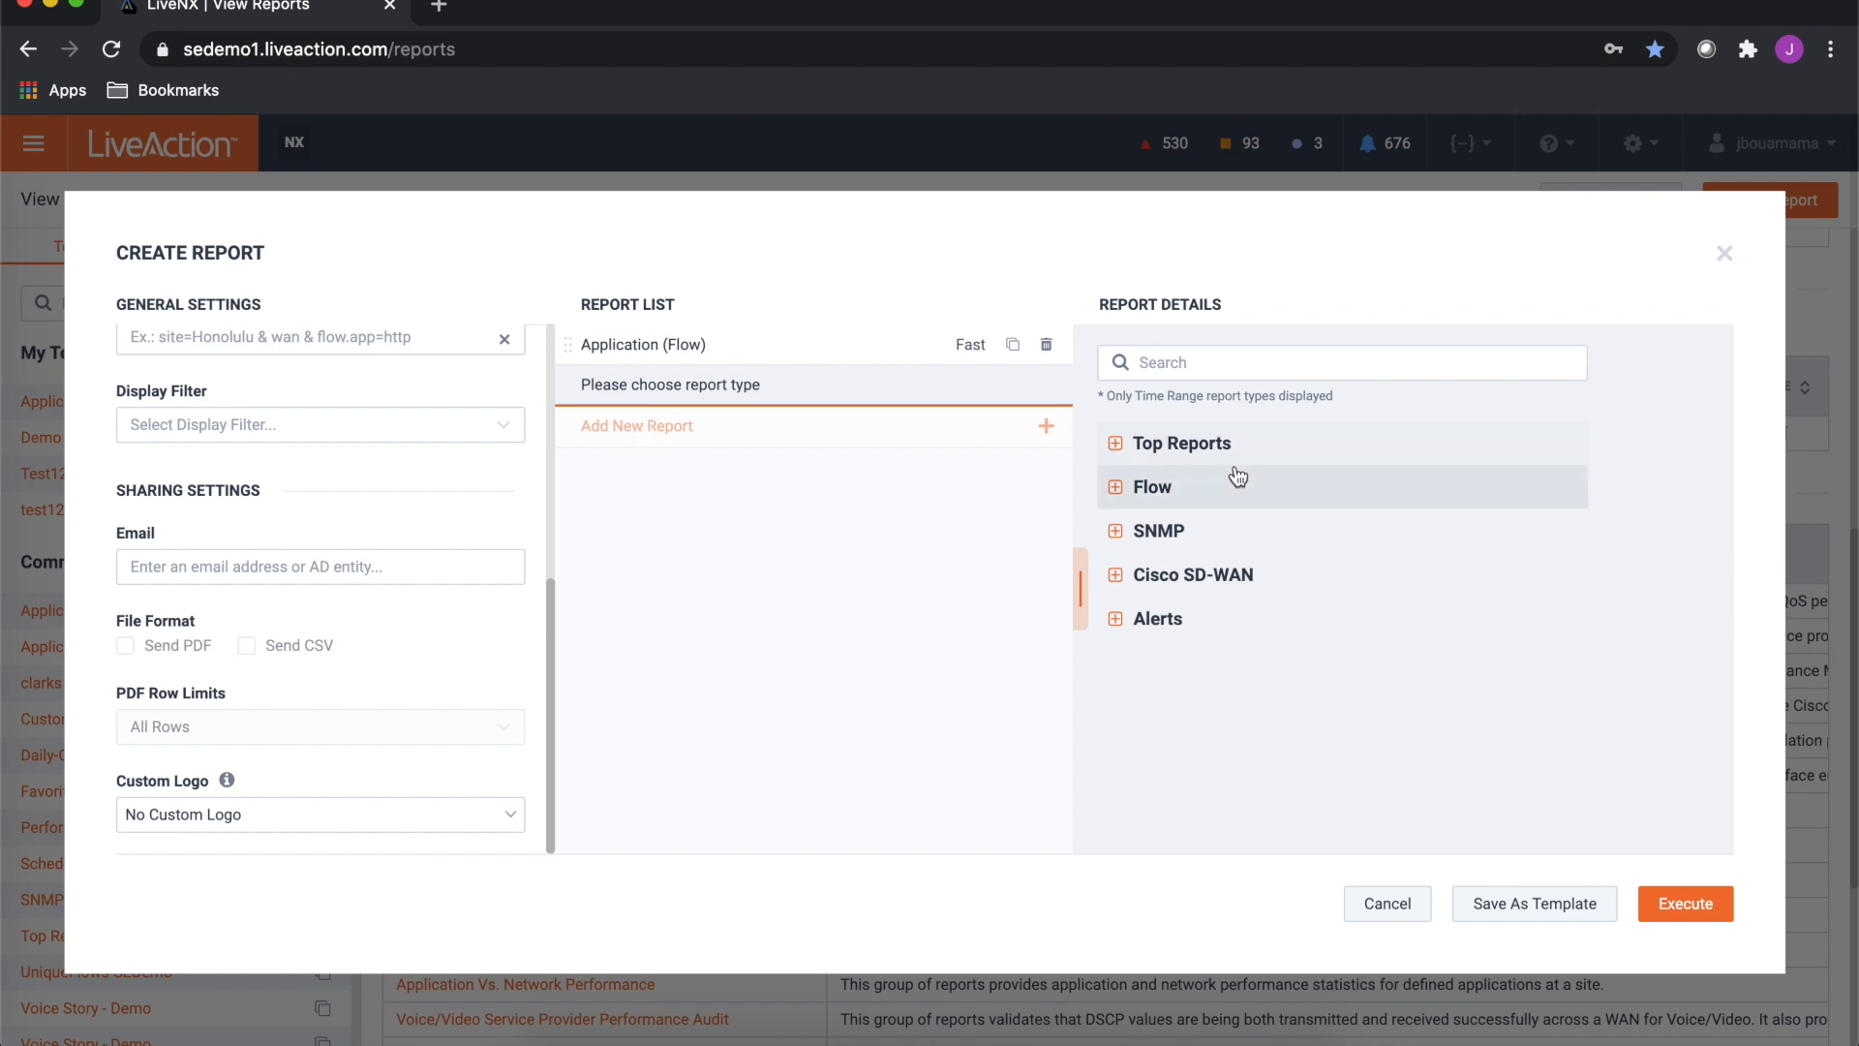
pyautogui.click(1115, 444)
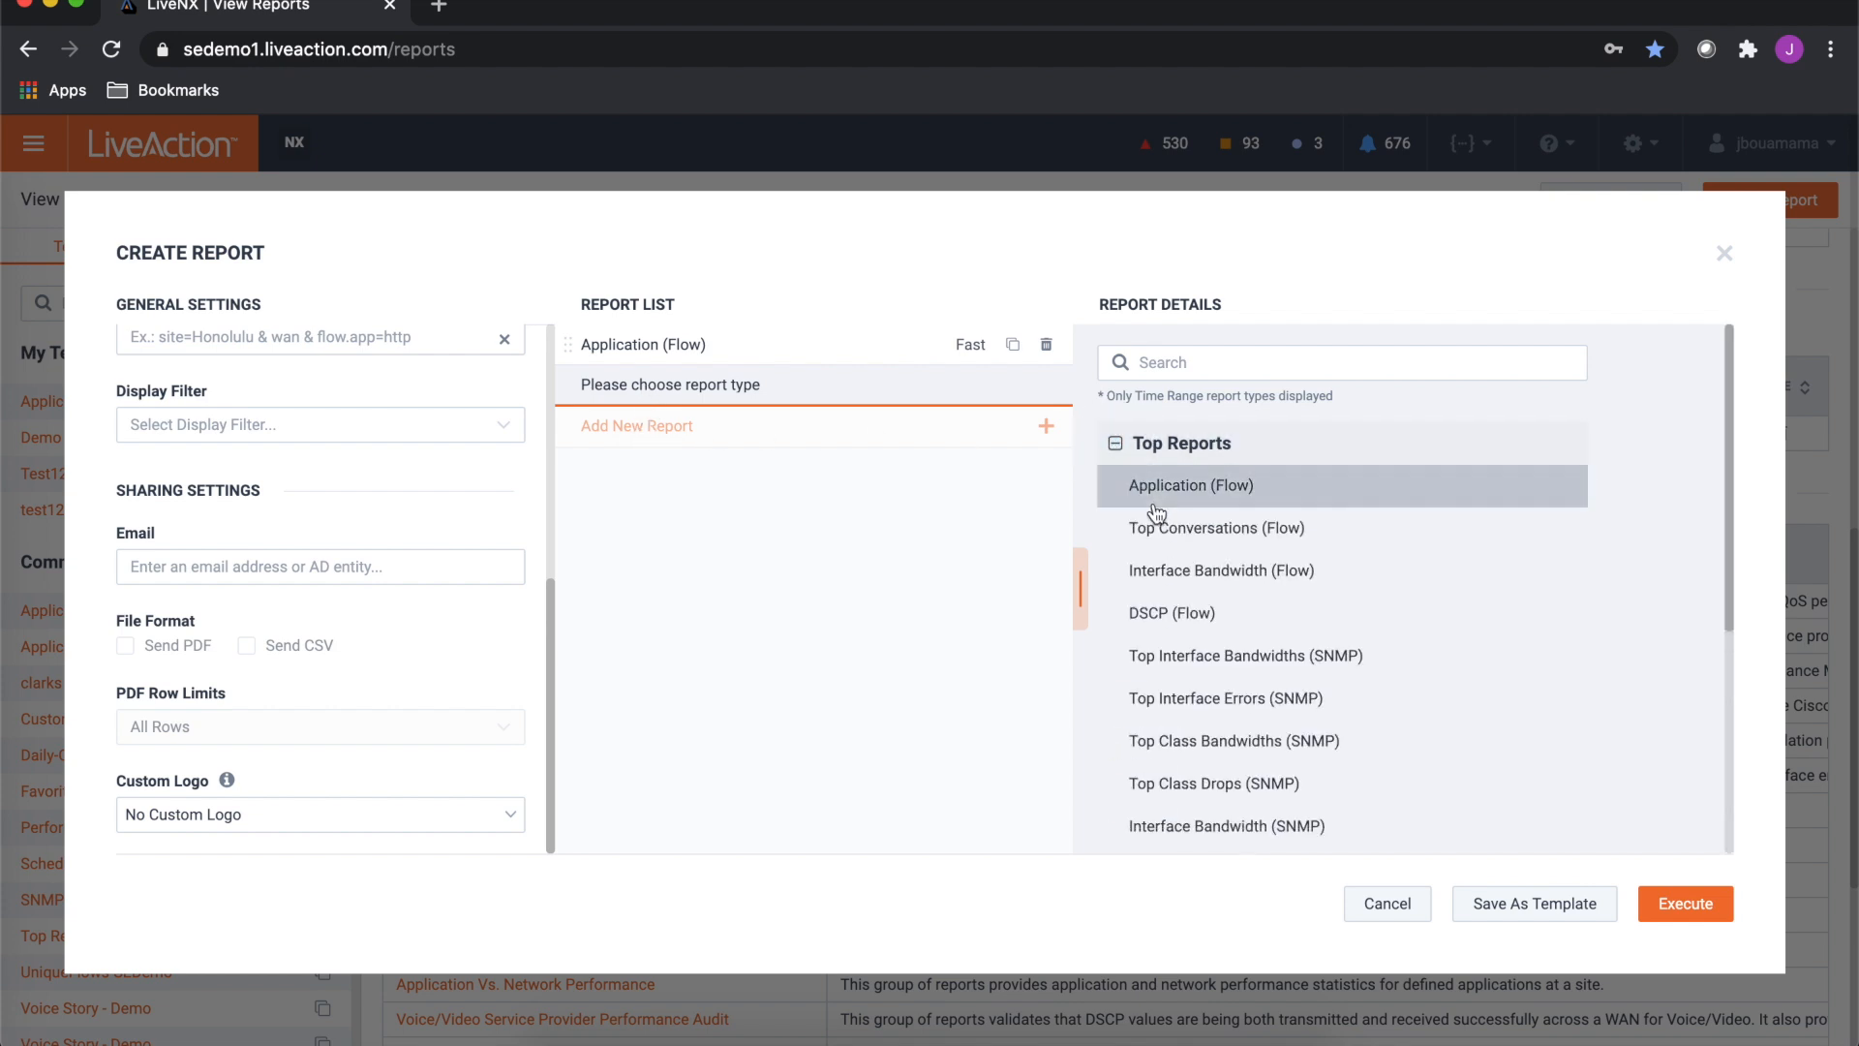
pyautogui.click(1155, 523)
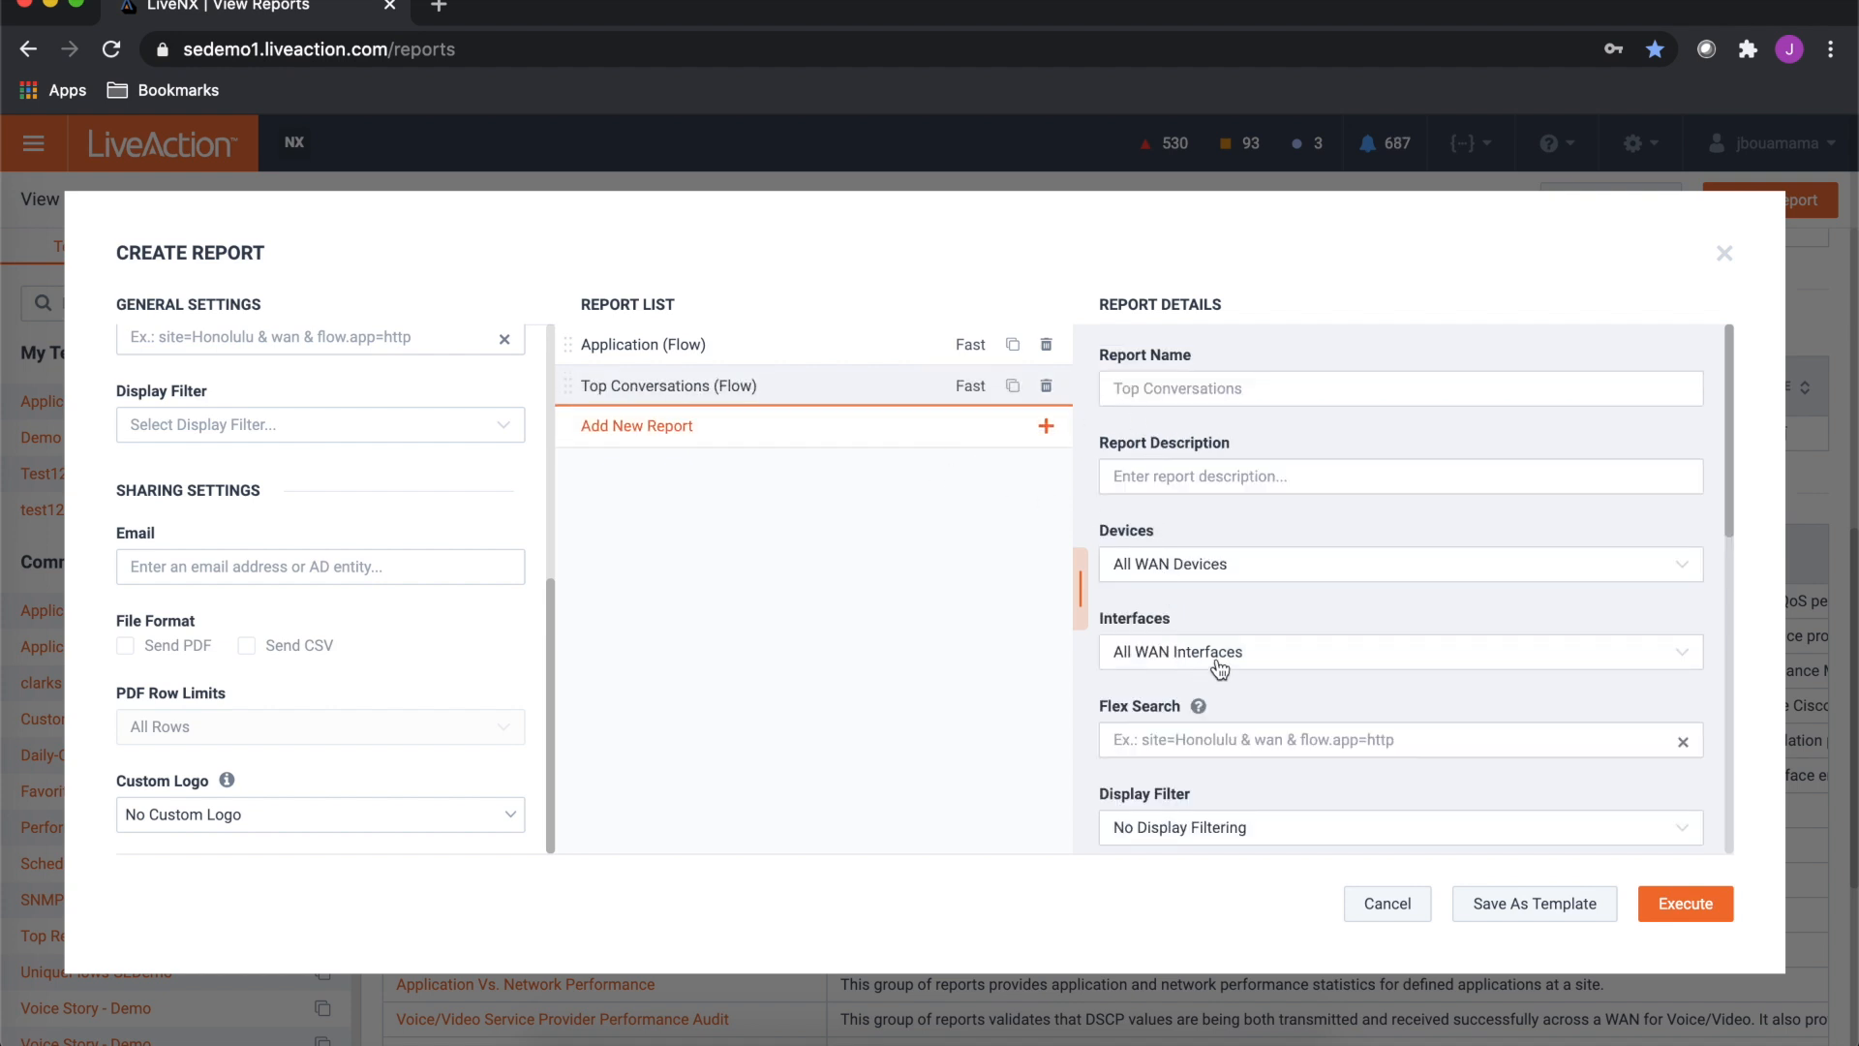
# - Review the new report's details and the general settings, then execute the test12 report
pyautogui.scroll(-5, 1220, 668)
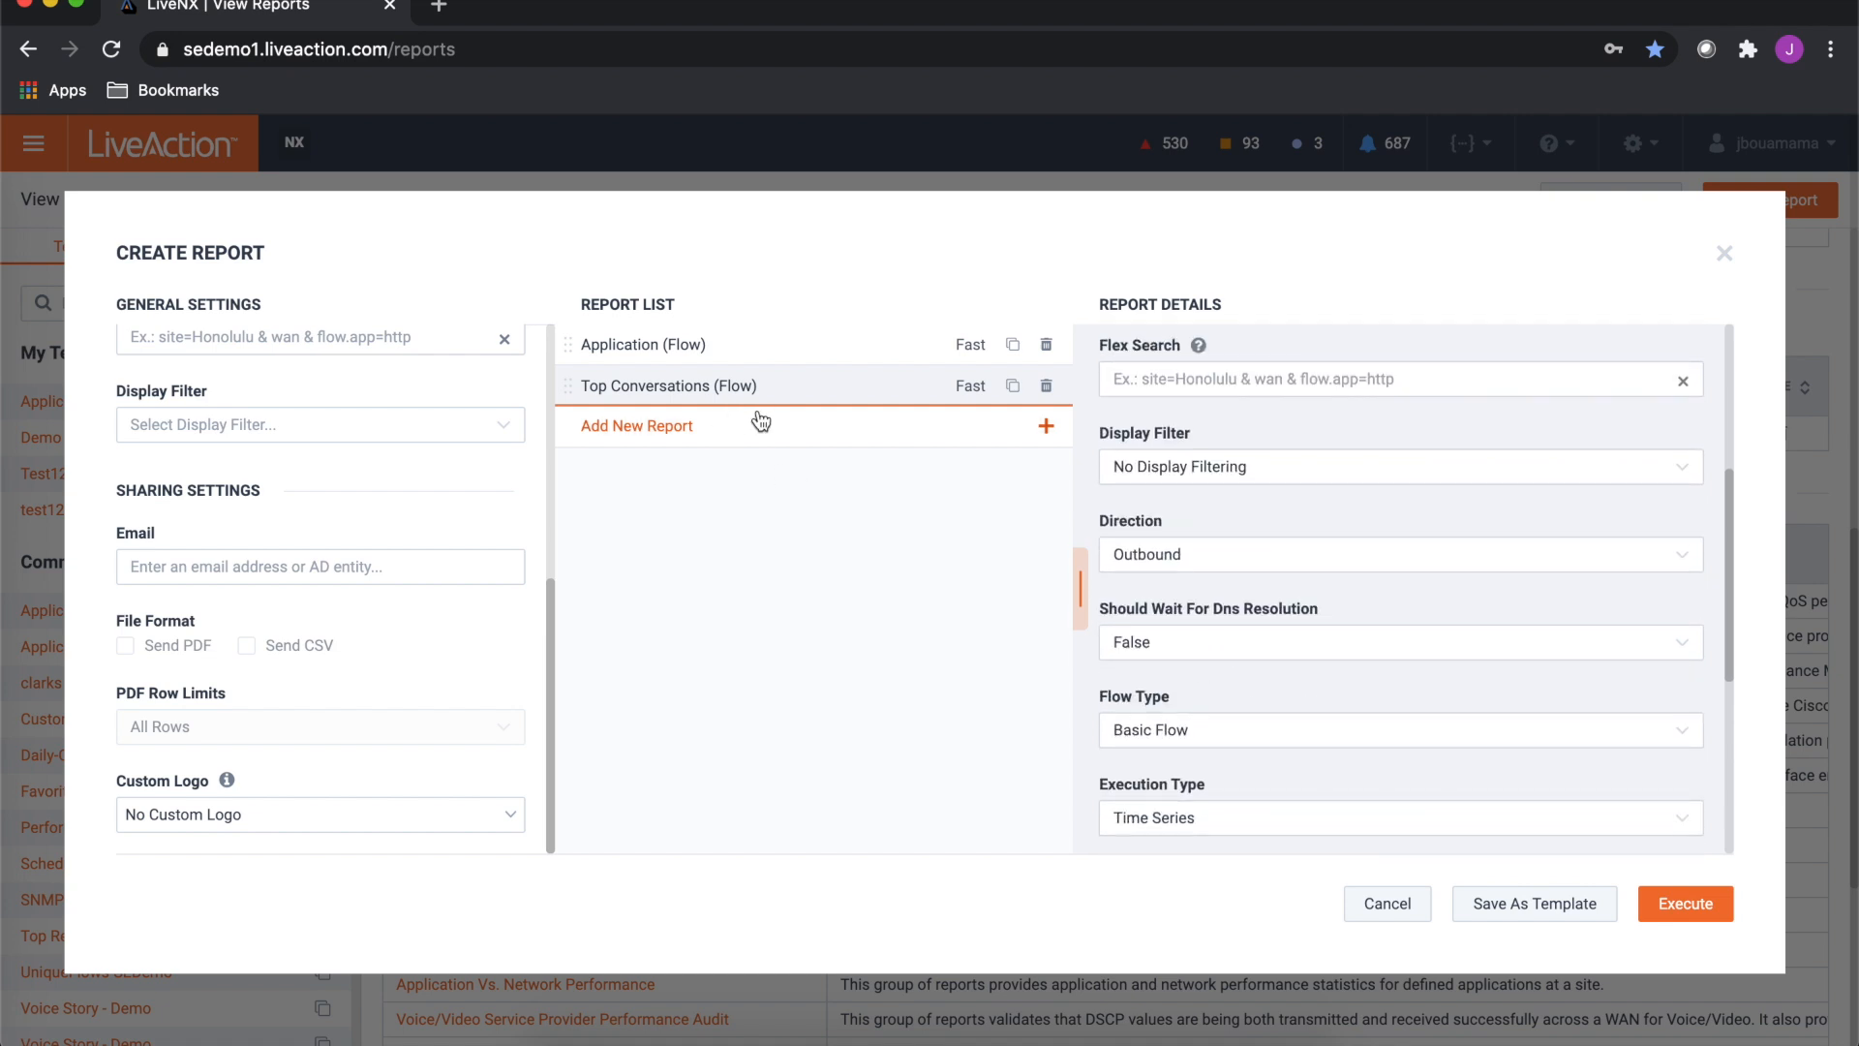
pyautogui.scroll(5, 1232, 601)
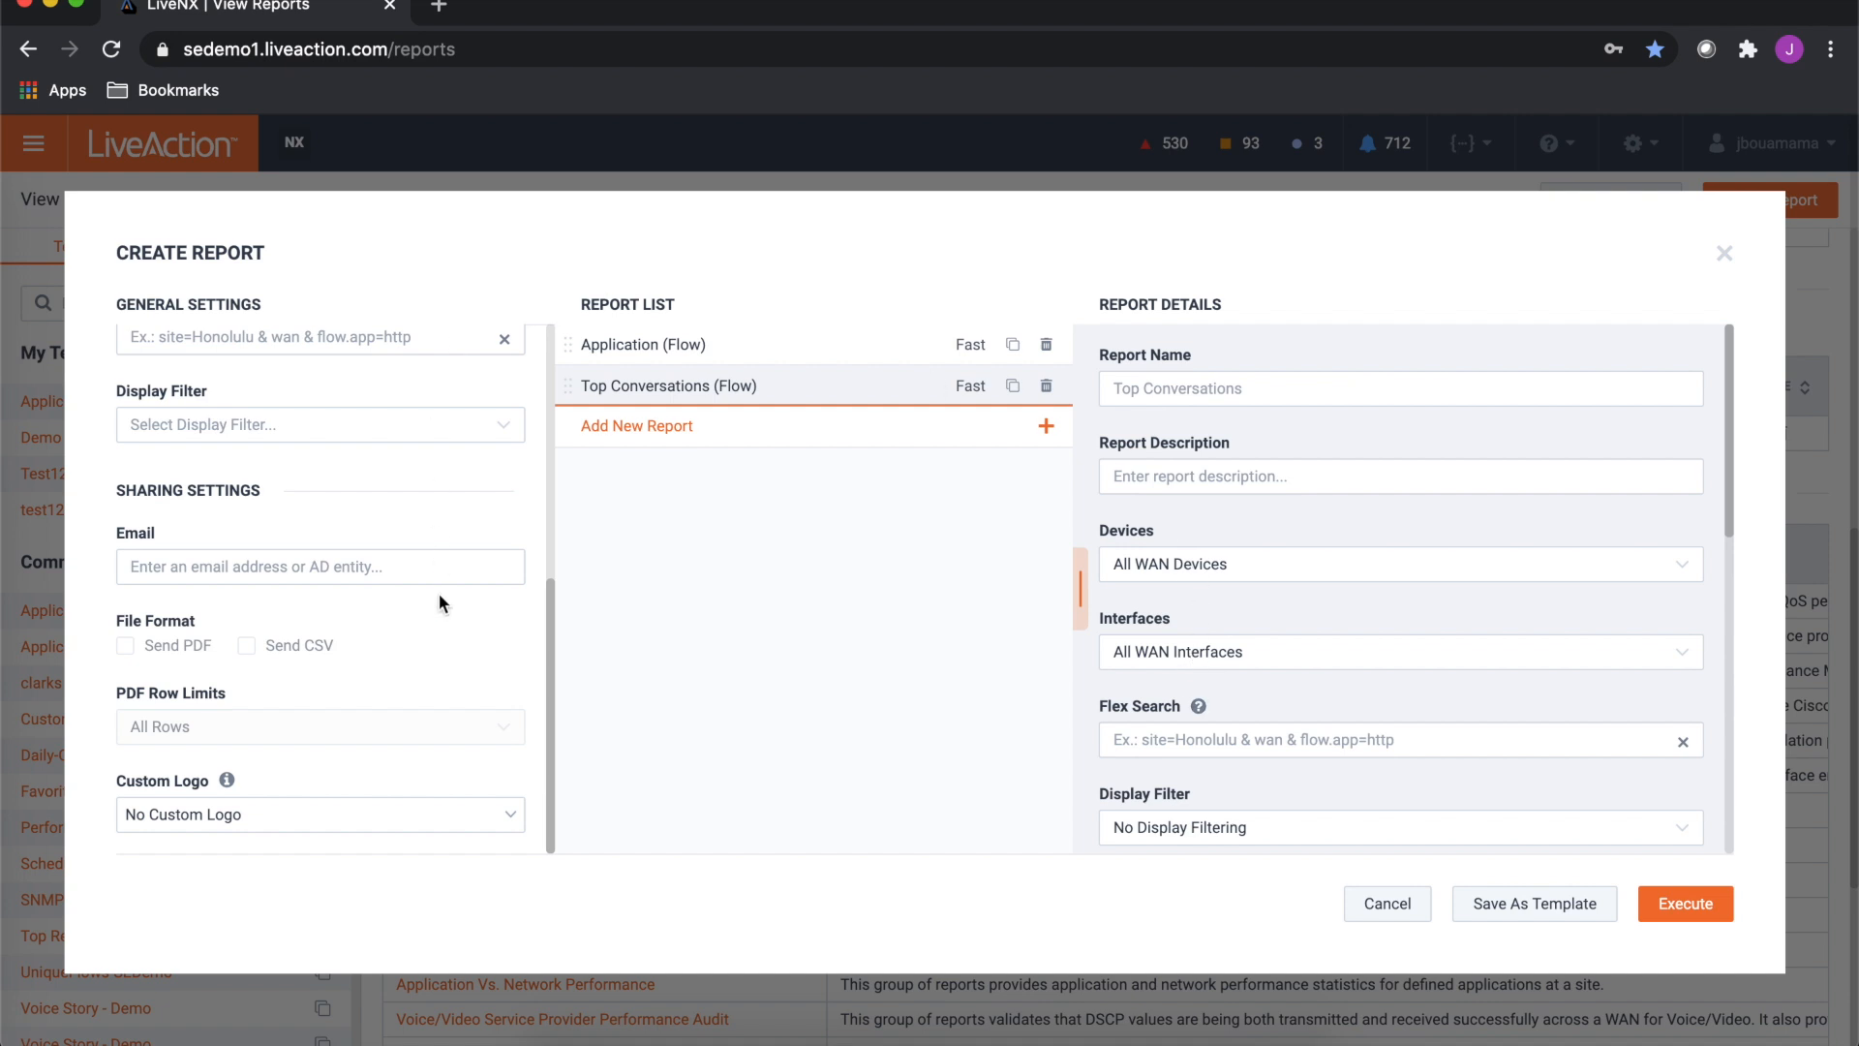
pyautogui.scroll(5, 439, 592)
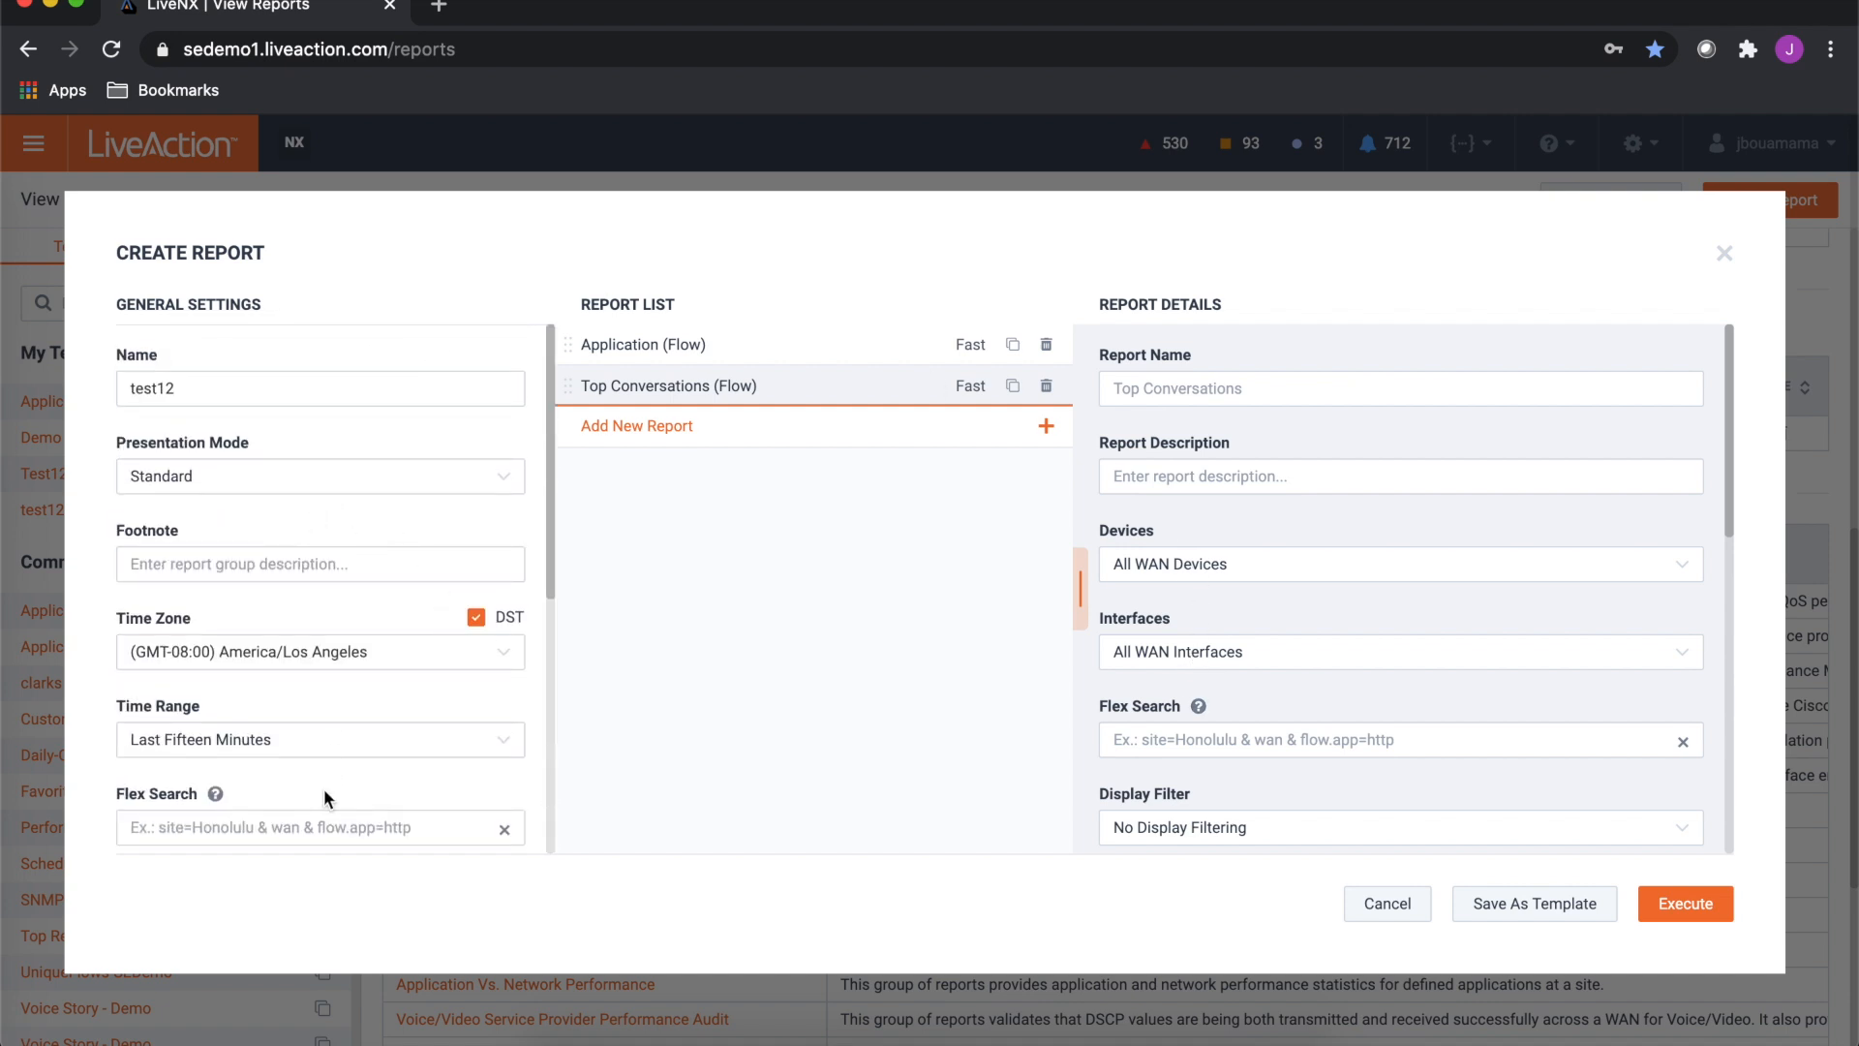
pyautogui.scroll(-1, 337, 691)
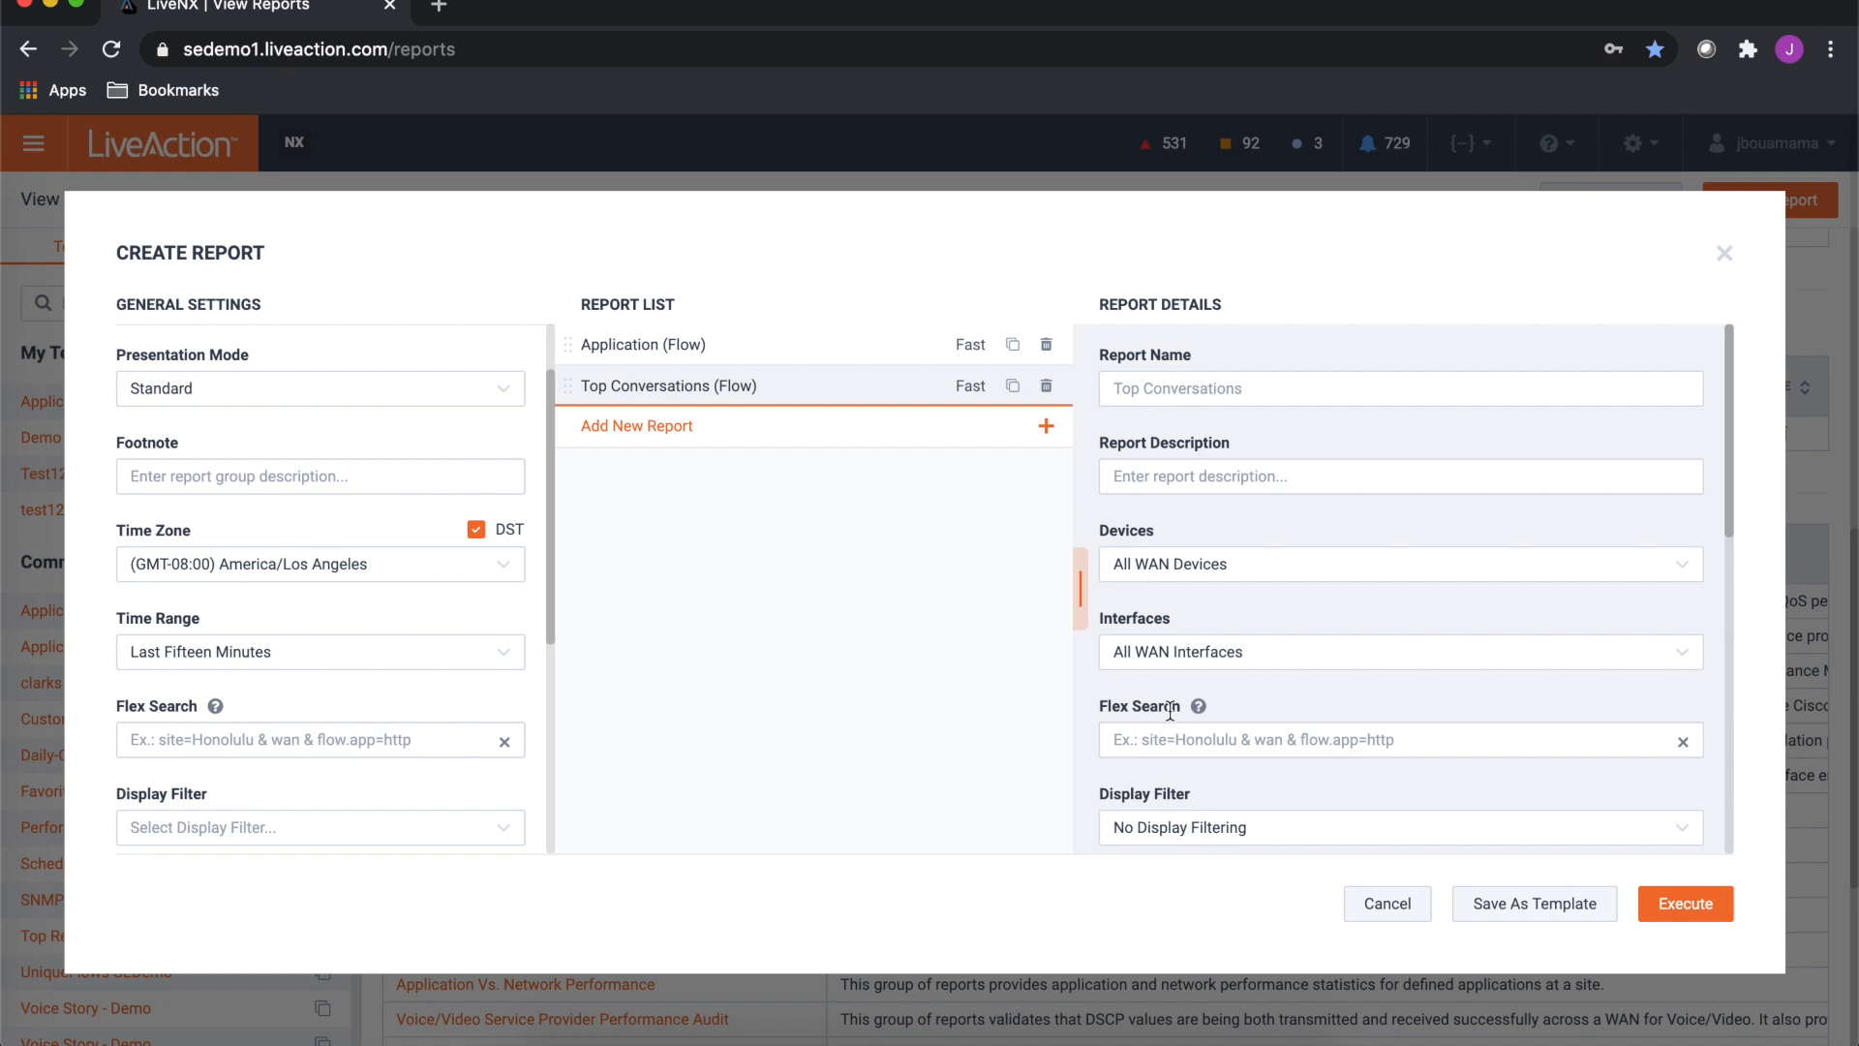
pyautogui.click(1686, 919)
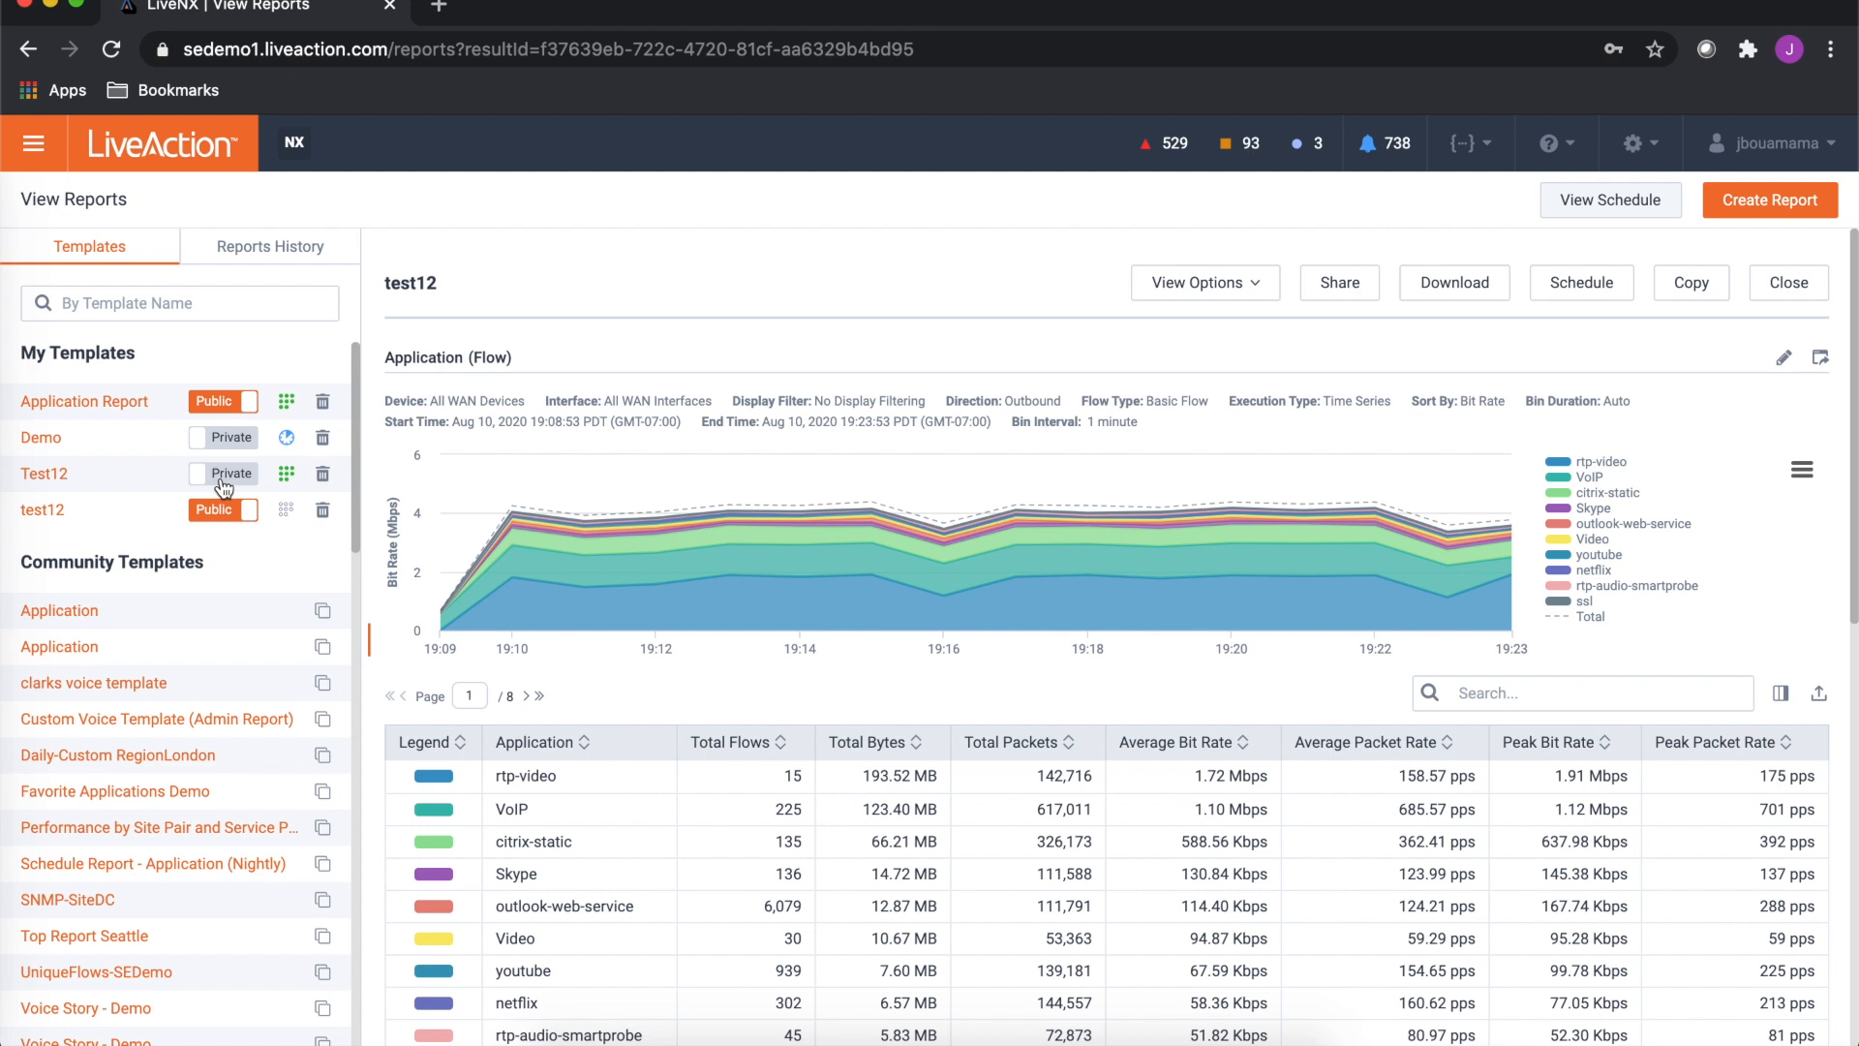
# - Make the Test12 template public and scroll through the generated Application and Top Conversations charts and tables
pyautogui.click(224, 480)
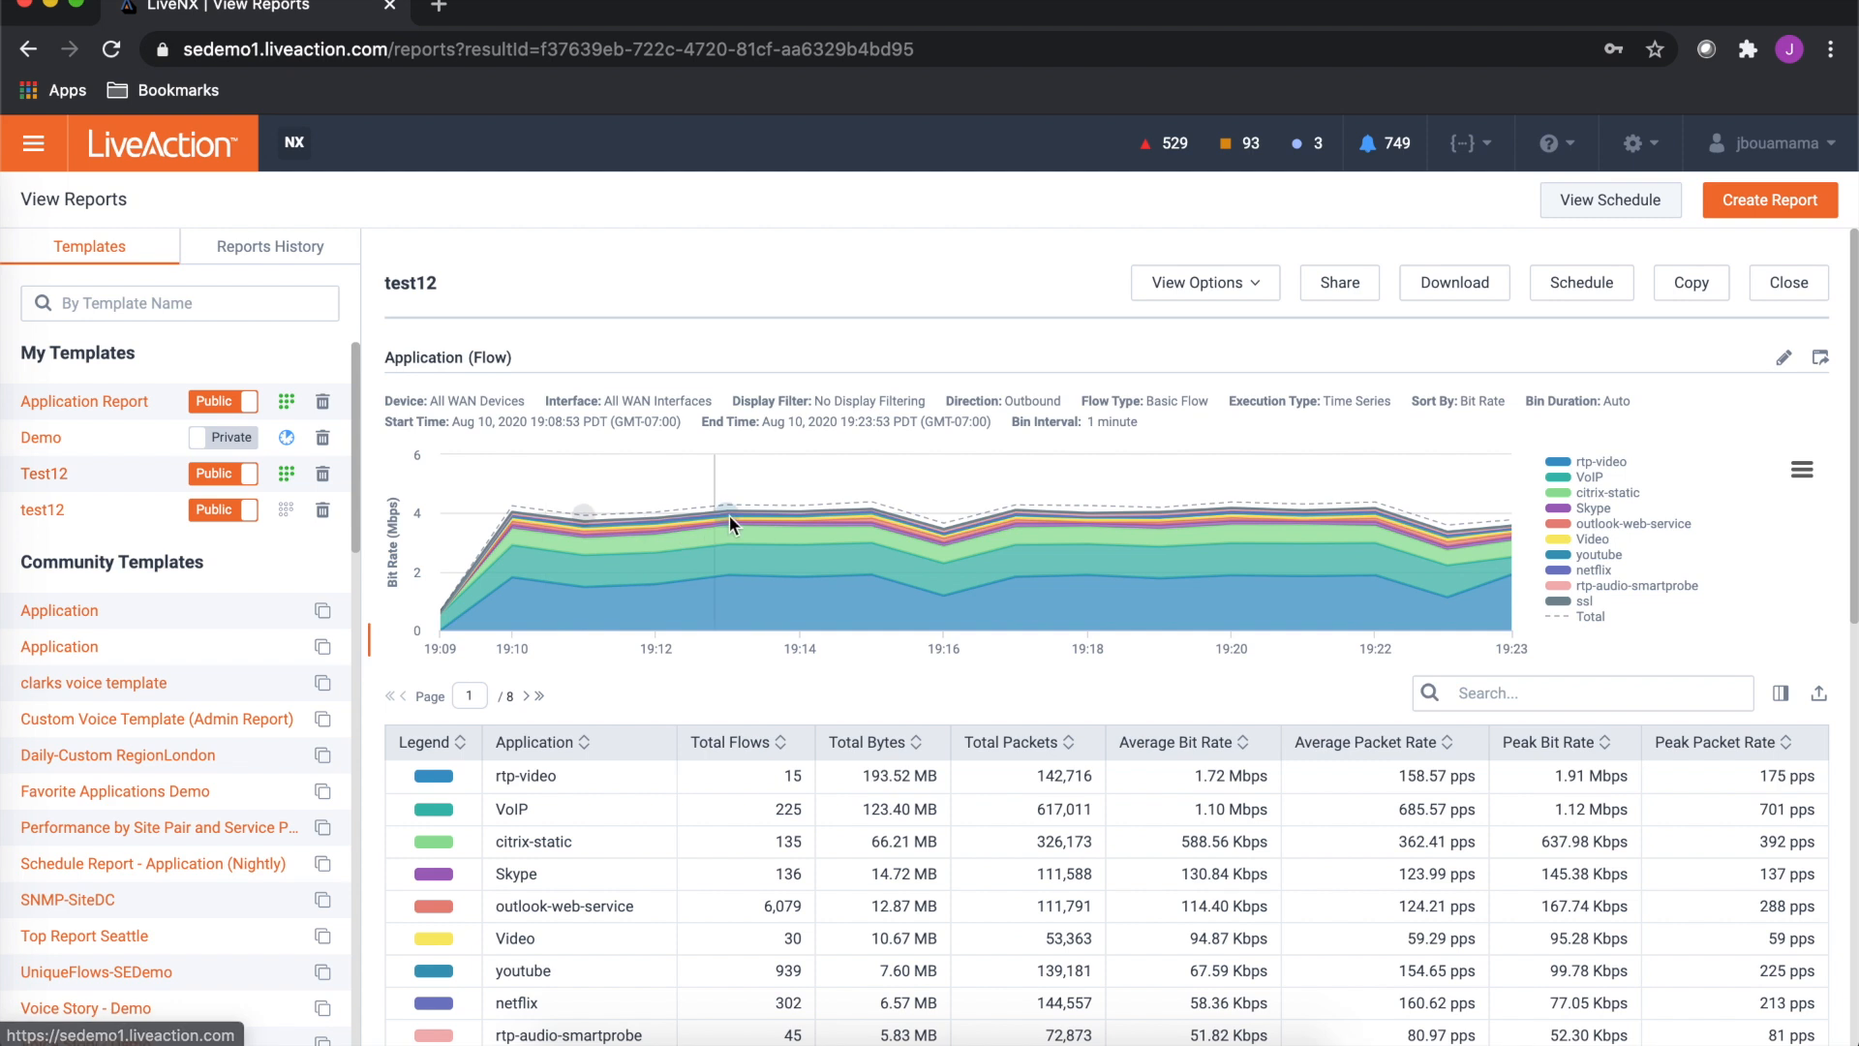
pyautogui.moveTo(757, 500)
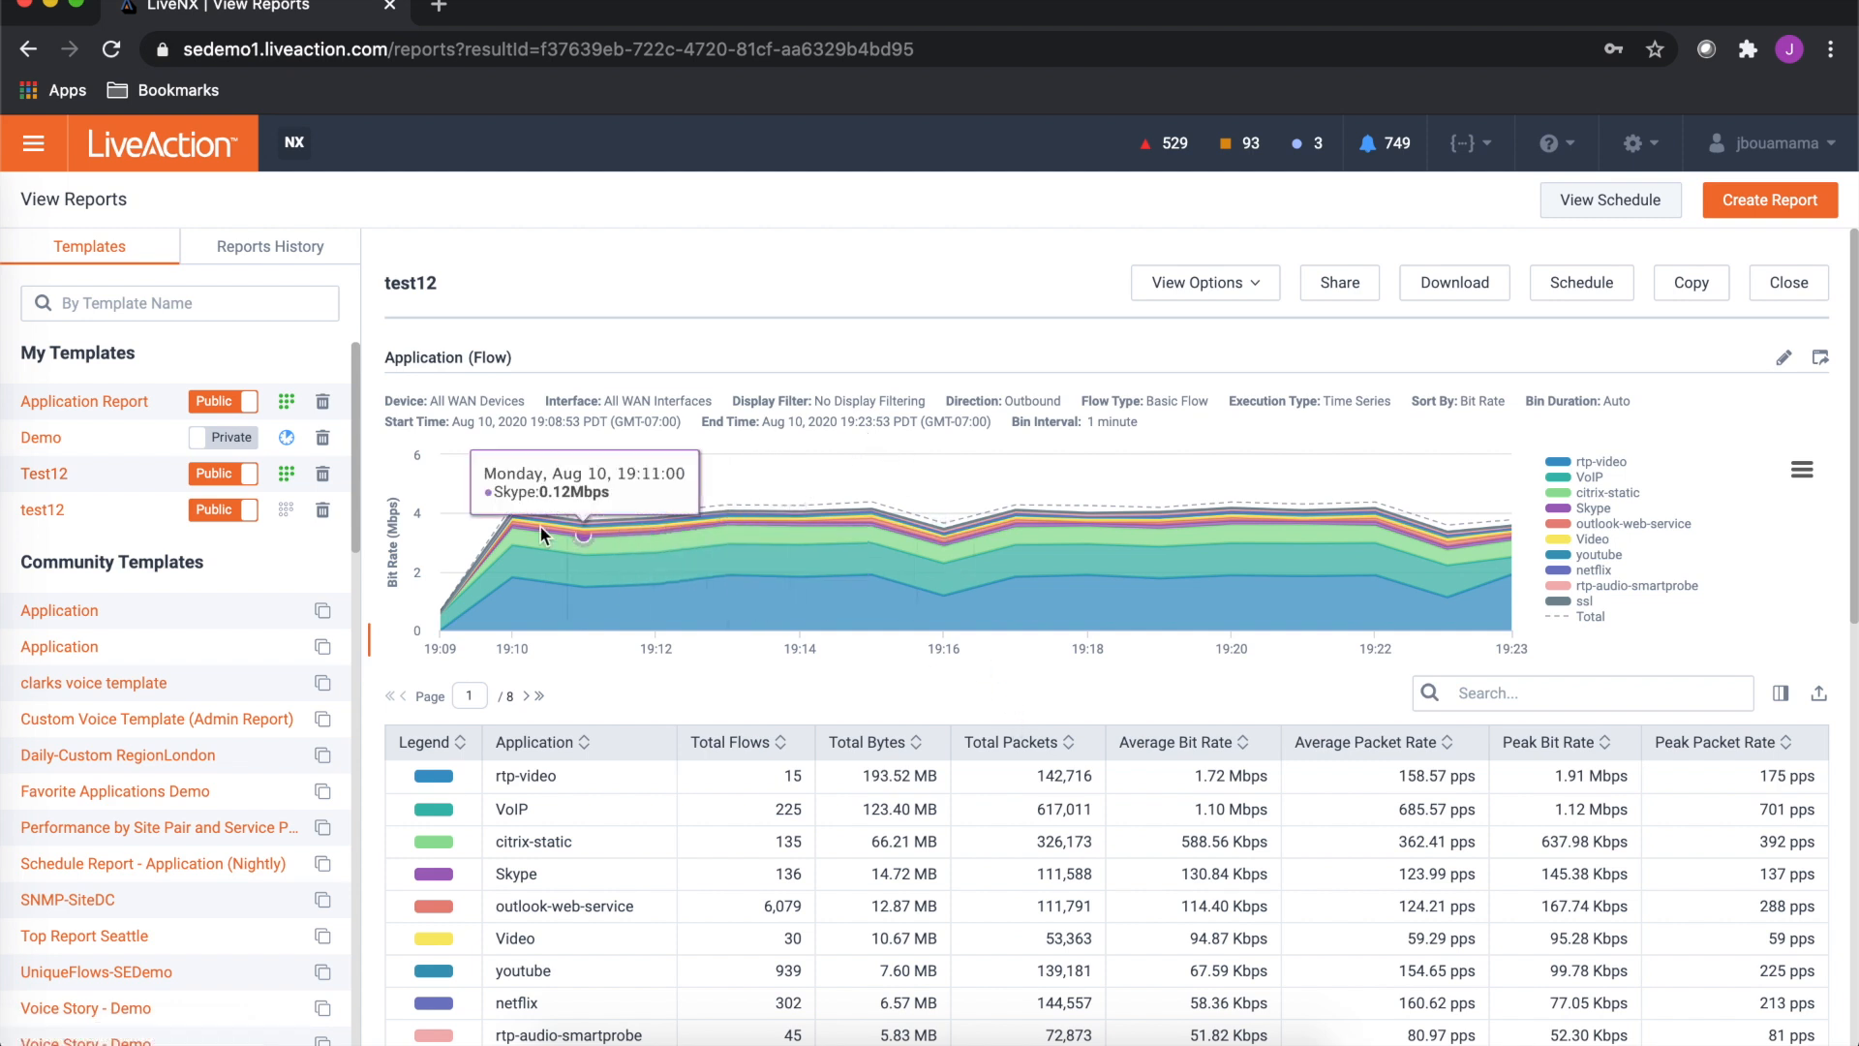
pyautogui.scroll(-2, 1049, 531)
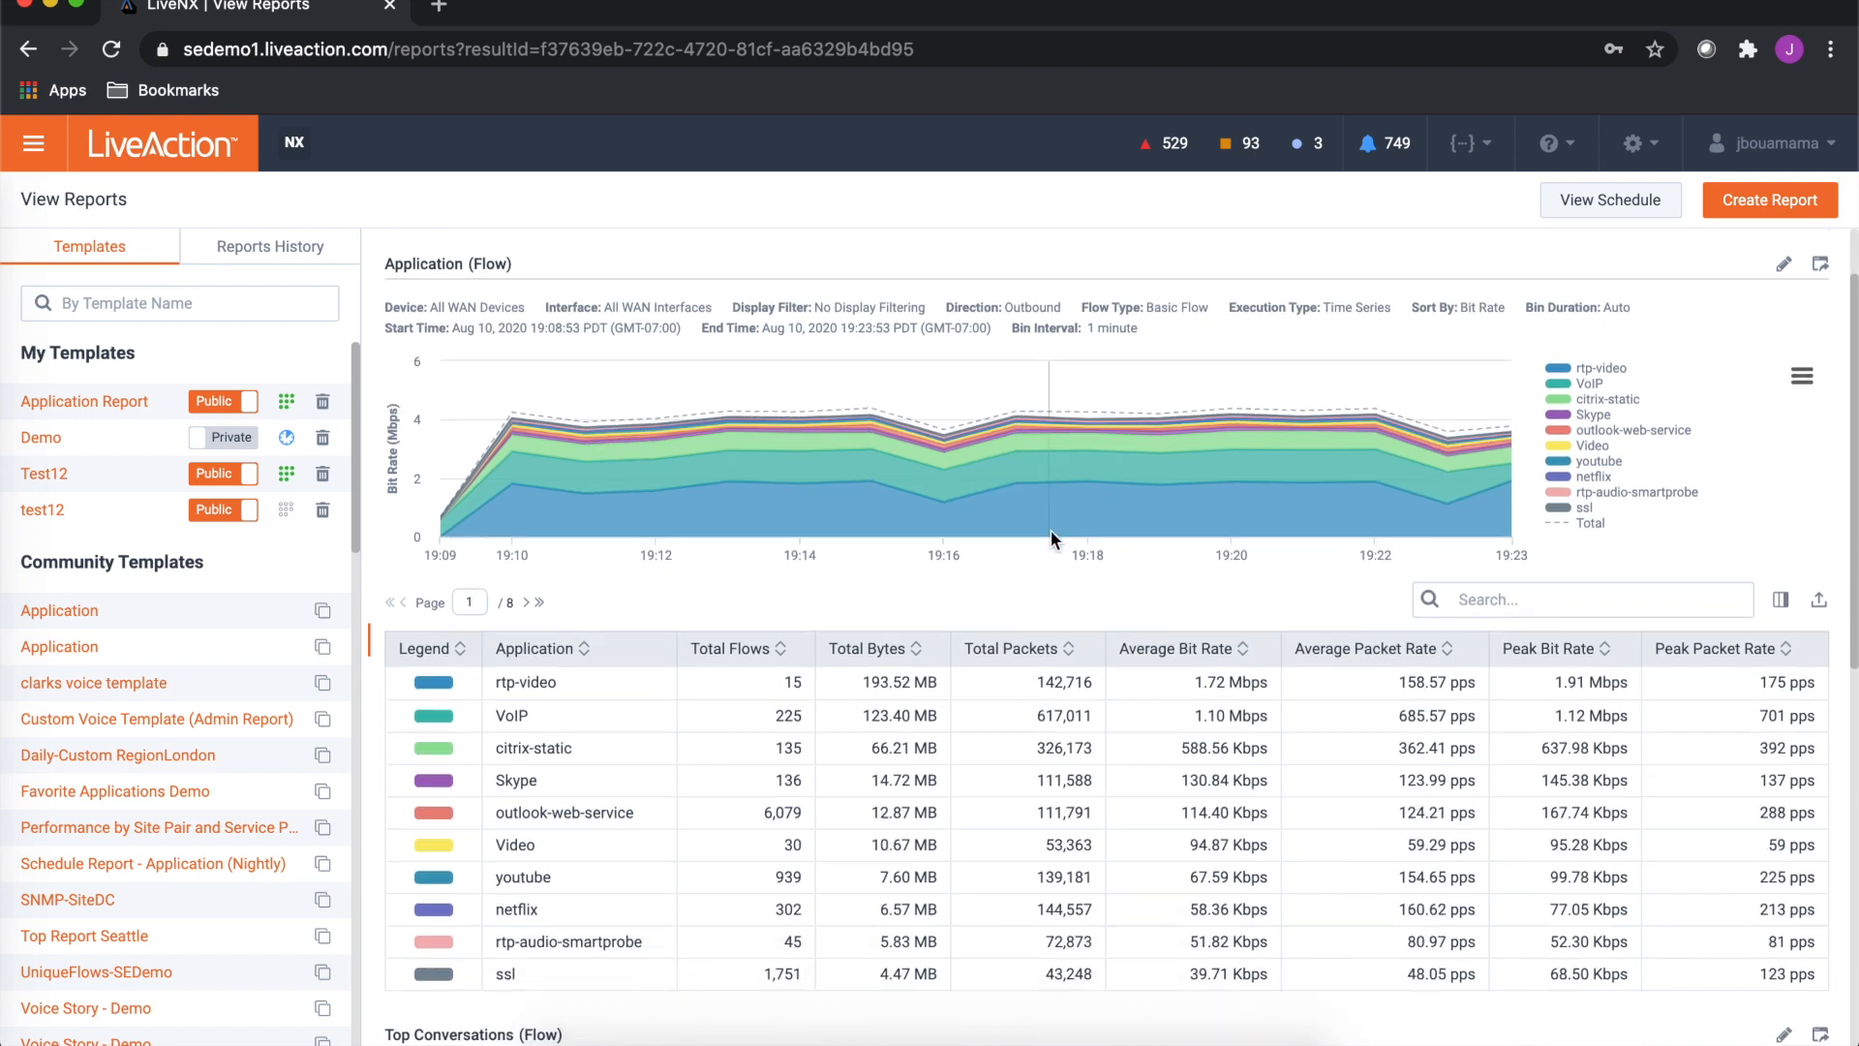
pyautogui.scroll(-6, 810, 610)
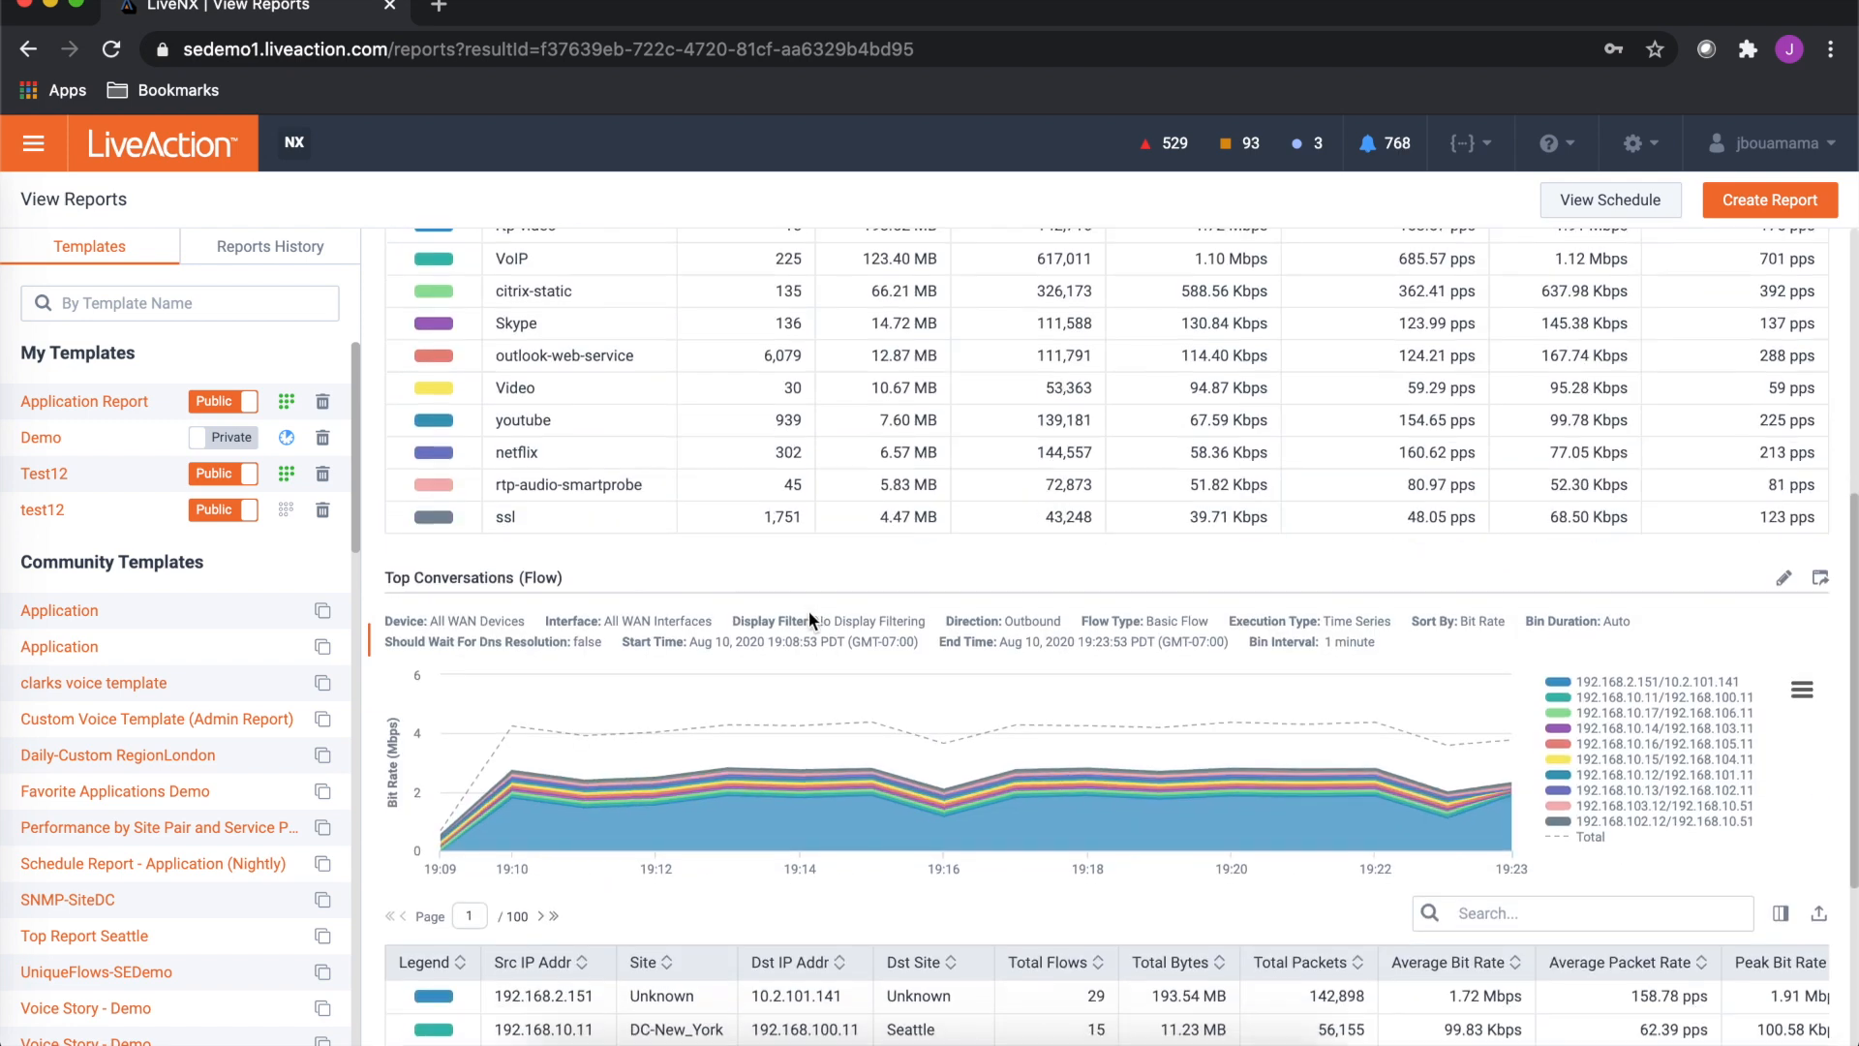
pyautogui.scroll(-3, 809, 612)
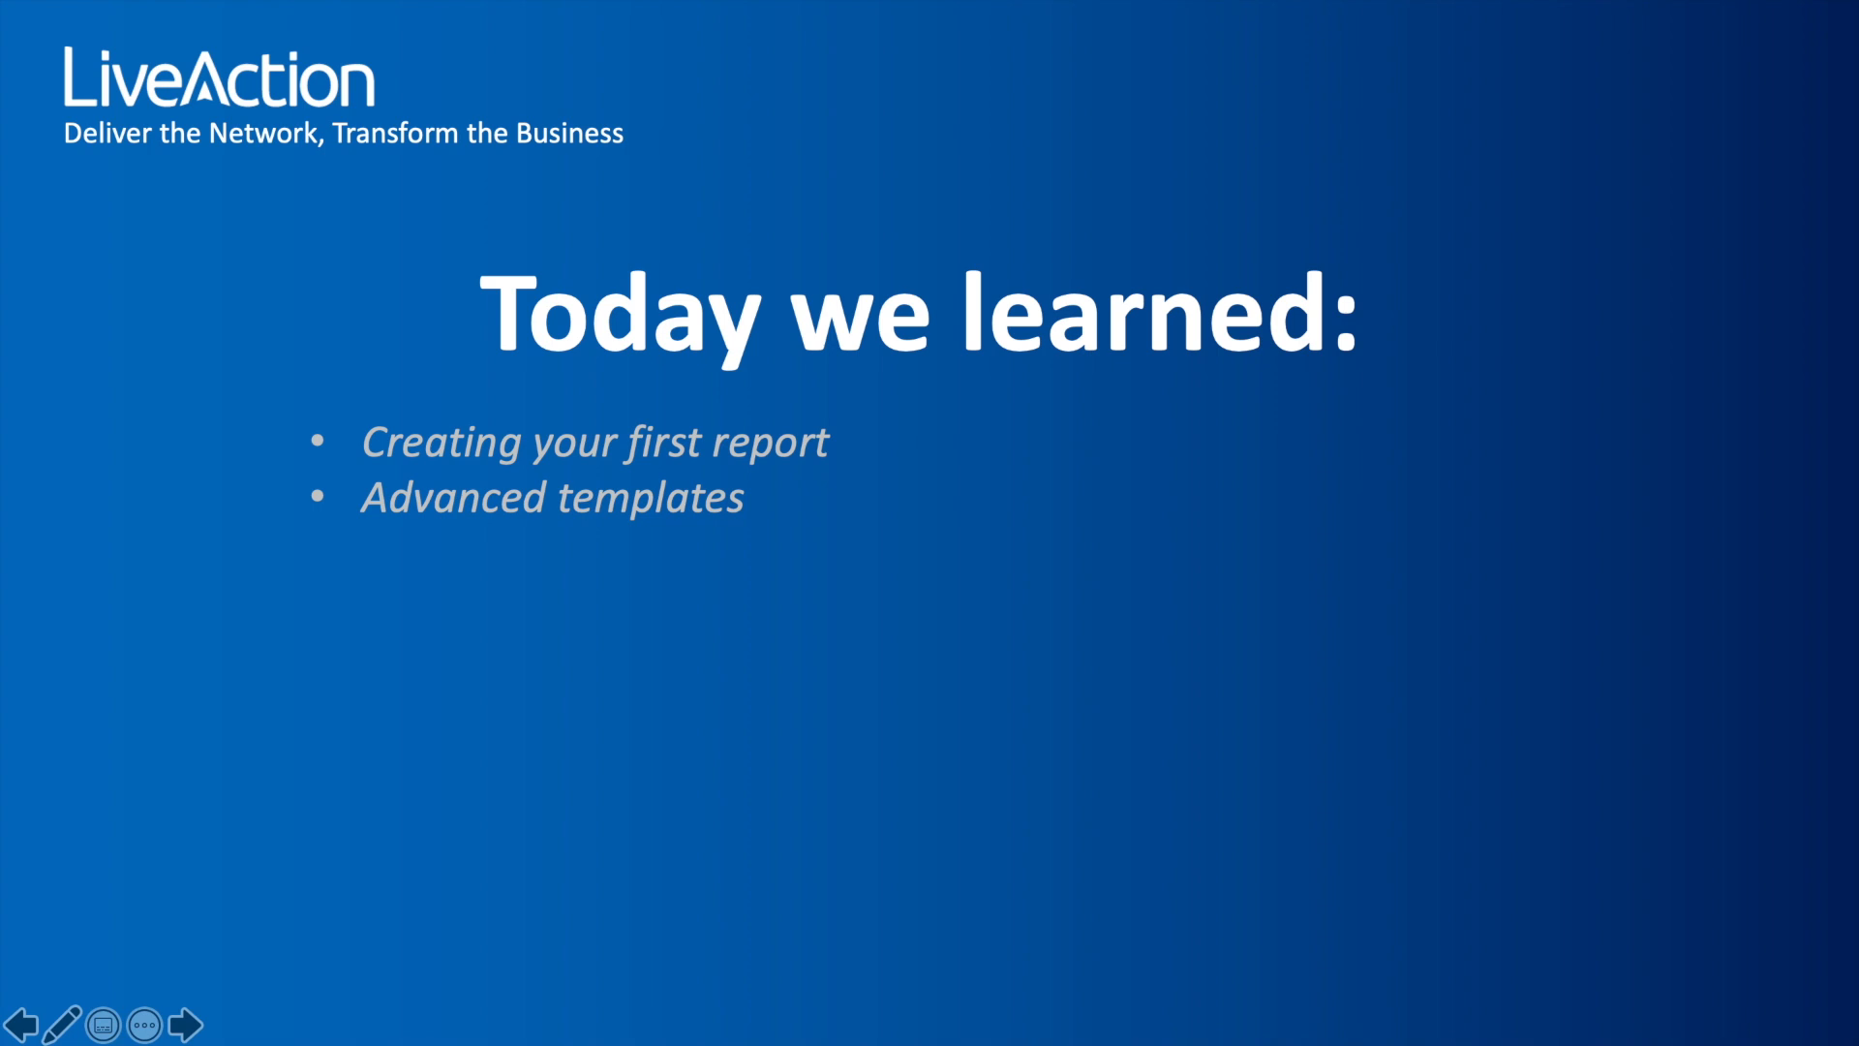
pyautogui.press('Right')
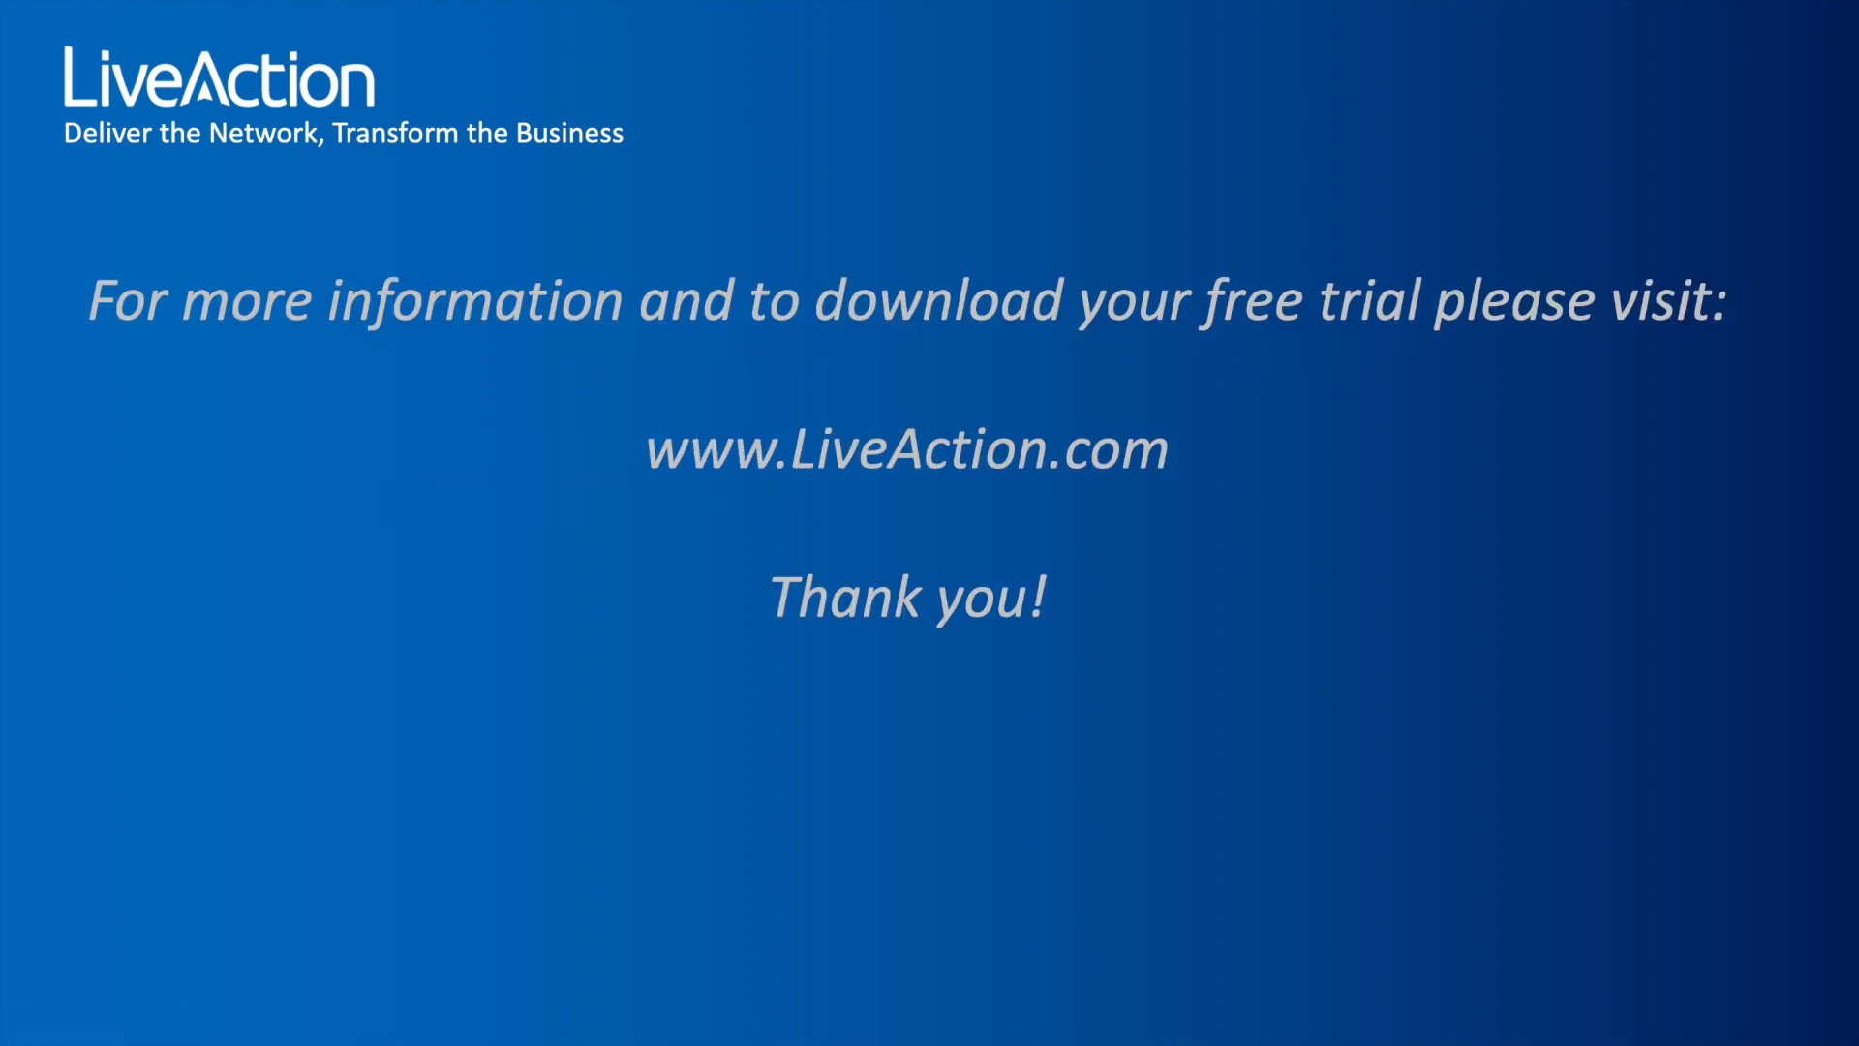